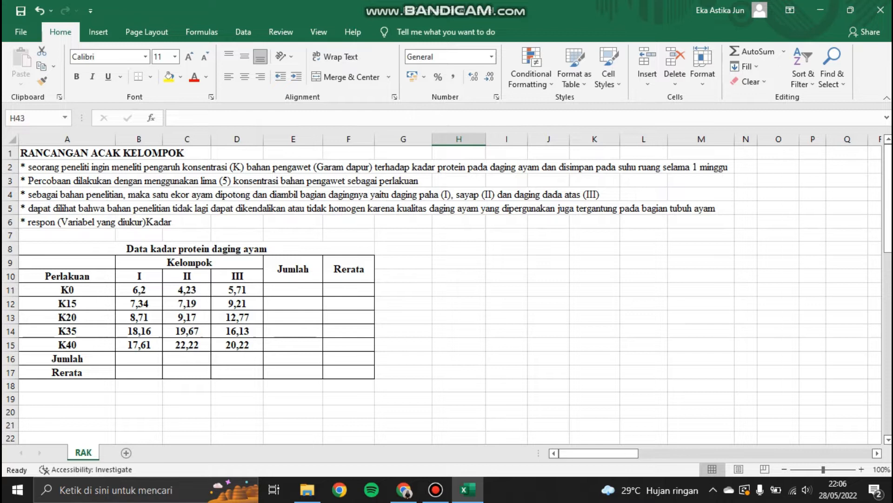
Step: Enter formulas in group I's column: SUM of B11:B15 in the Jumlah row and AVERAGE of B11:B15 in the Rerata row
{"action": "left_click", "coordinate": [139, 358]}
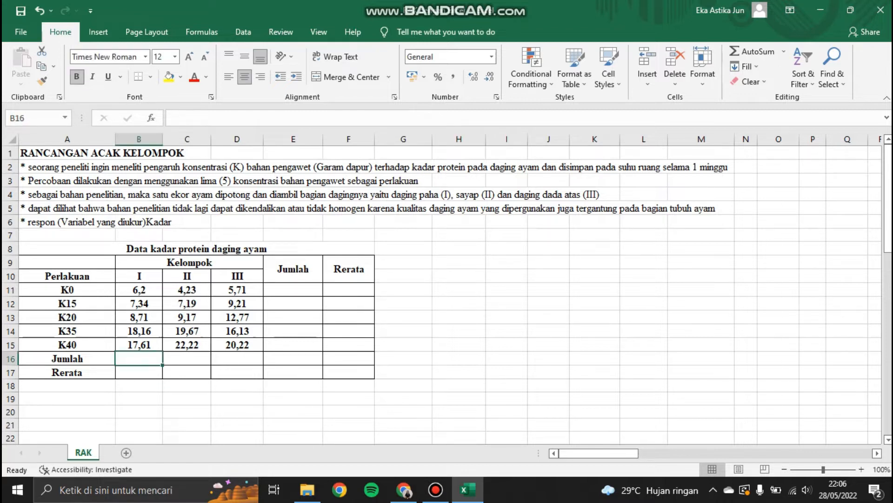
{"action": "type", "text": "=sum("}
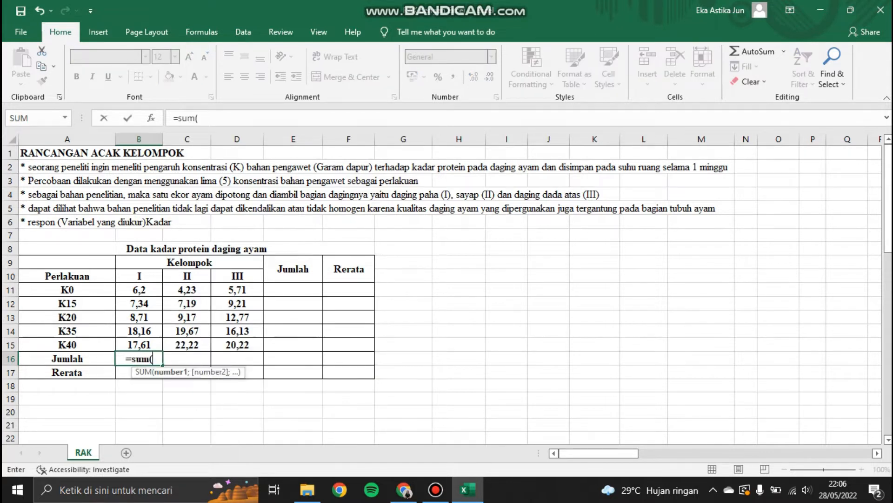
{"action": "left_click_drag", "start_coordinate": [139, 289], "coordinate": [139, 344]}
{"action": "key", "text": "Return"}
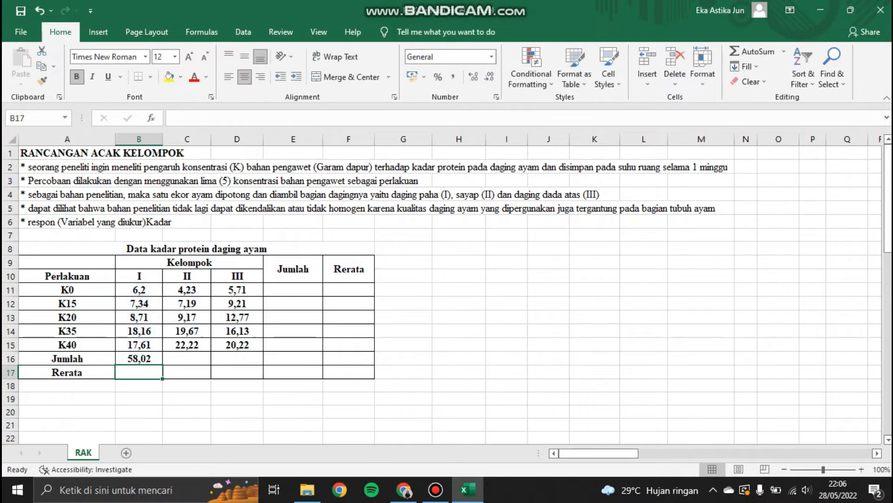
{"action": "type", "text": "=avea"}
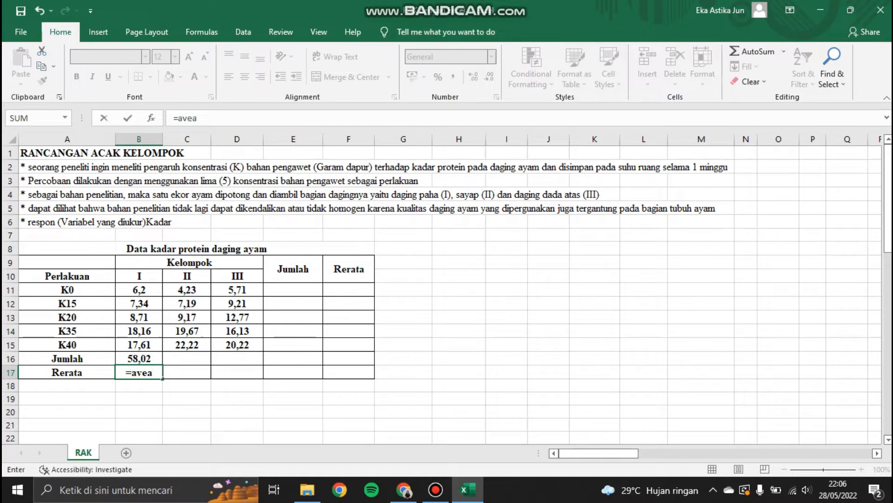
{"action": "key", "text": "BackSpace"}
{"action": "type", "text": "rage("}
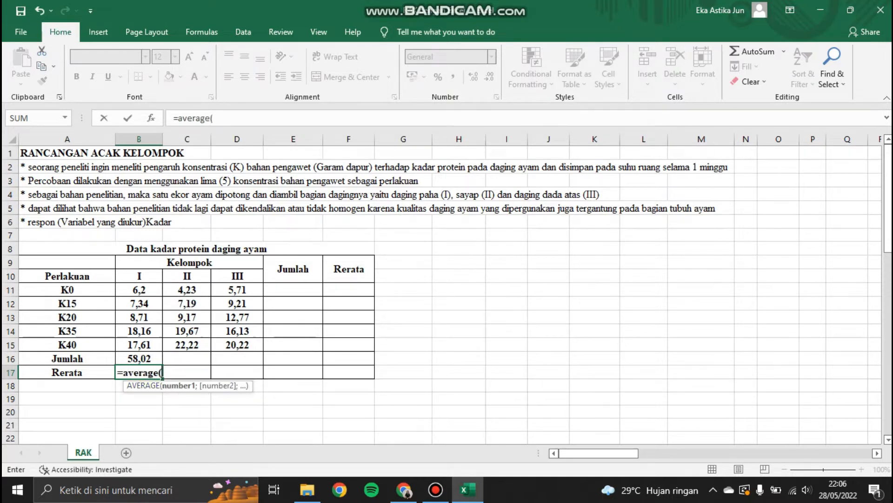
{"action": "left_click_drag", "start_coordinate": [138, 290], "coordinate": [139, 344]}
{"action": "key", "text": "Return"}
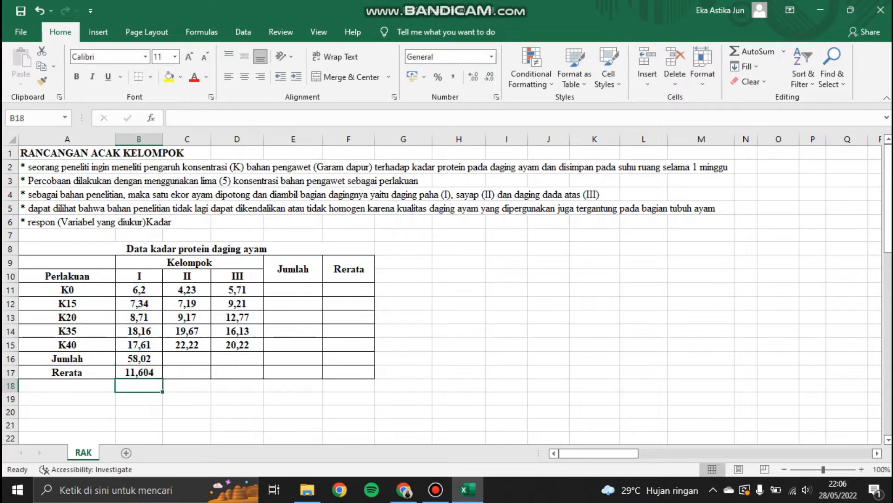
Step: Copy the Jumlah and Rerata formulas from column I across to groups II and III
{"action": "key", "text": "Up"}
{"action": "key", "text": "Up"}
{"action": "key", "text": "shift+Down"}
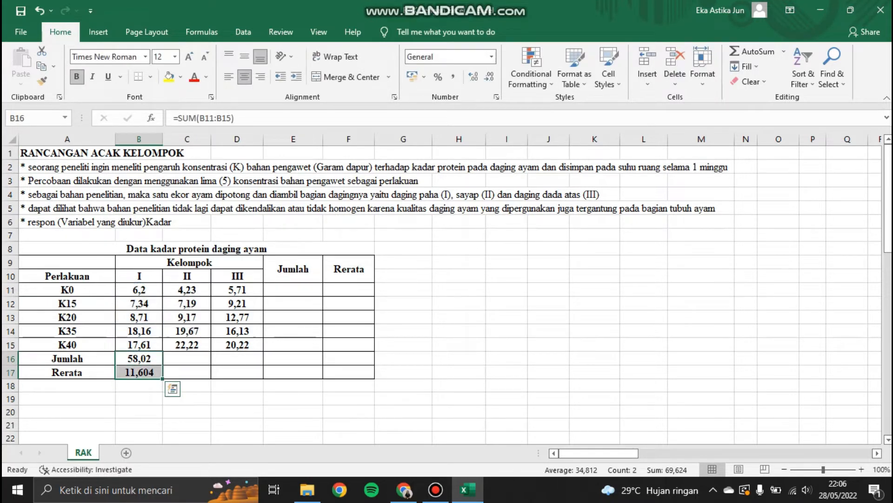
{"action": "left_click_drag", "start_coordinate": [162, 379], "coordinate": [261, 378]}
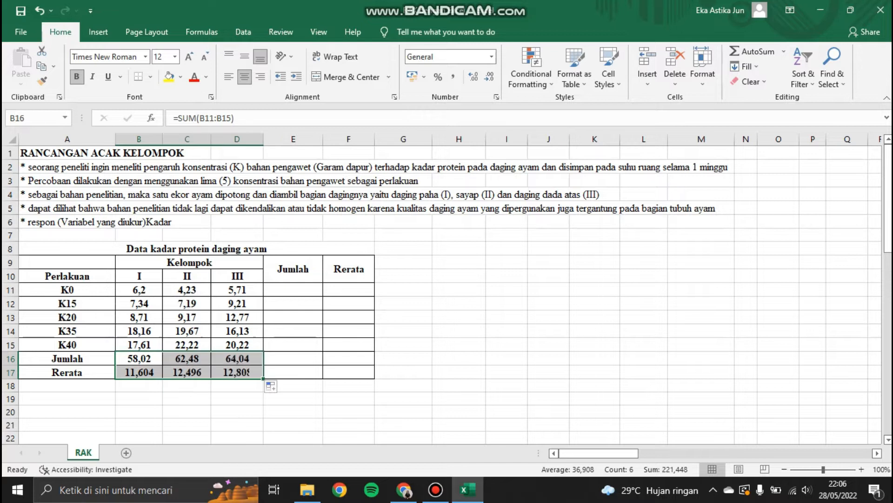
Step: Enter a SUM formula in K0's Jumlah cell totalling B11:D11
{"action": "left_click", "coordinate": [293, 290]}
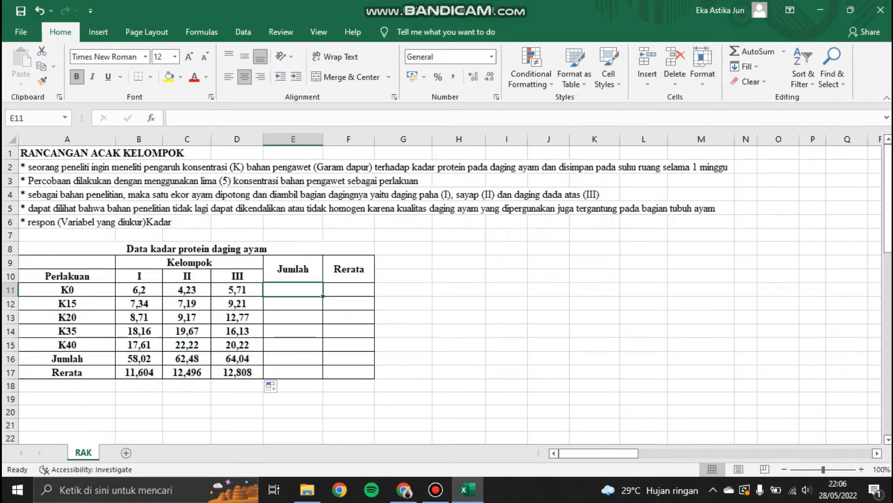
{"action": "type", "text": "=sum("}
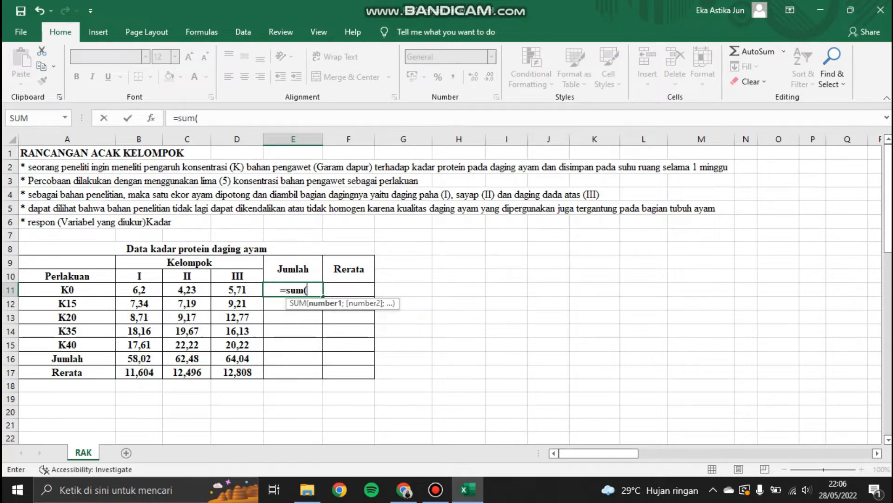
{"action": "left_click_drag", "start_coordinate": [139, 290], "coordinate": [237, 290]}
{"action": "key", "text": "Return"}
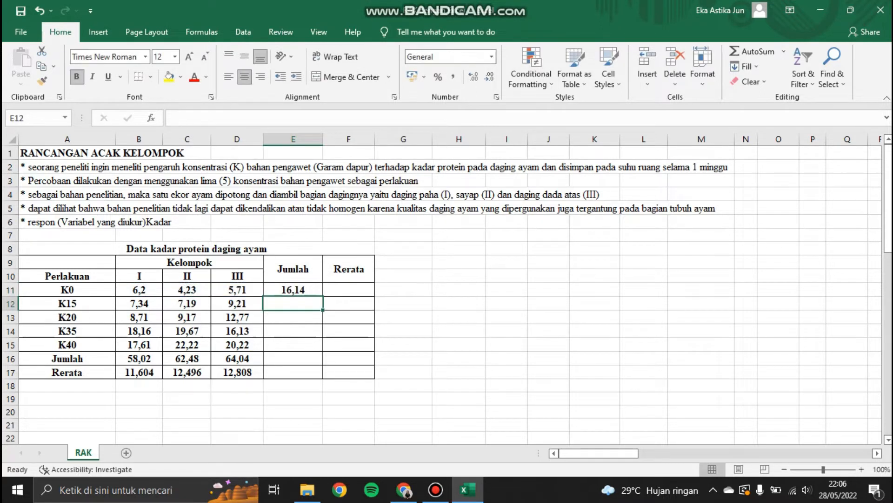
Step: Enter an AVERAGE formula of B11:D11 in K0's Rerata cell, then fill both Jumlah and Rerata formulas down to K40
{"action": "left_click", "coordinate": [349, 289]}
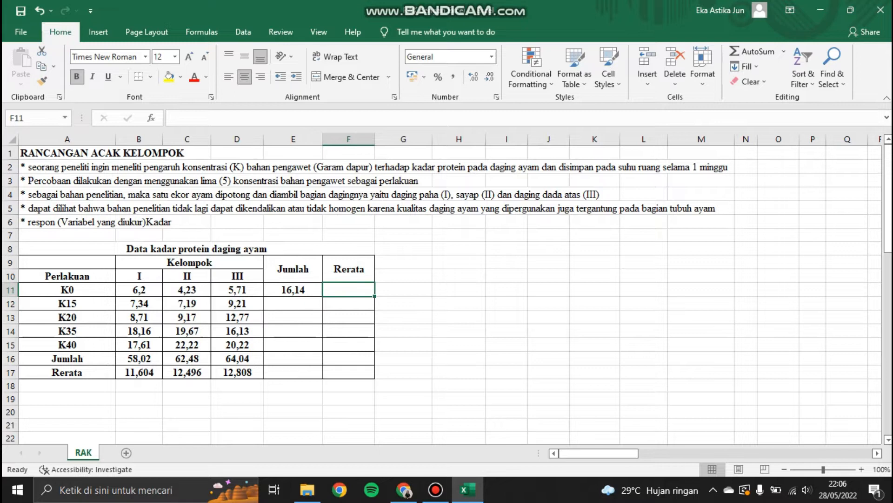
{"action": "type", "text": "=av"}
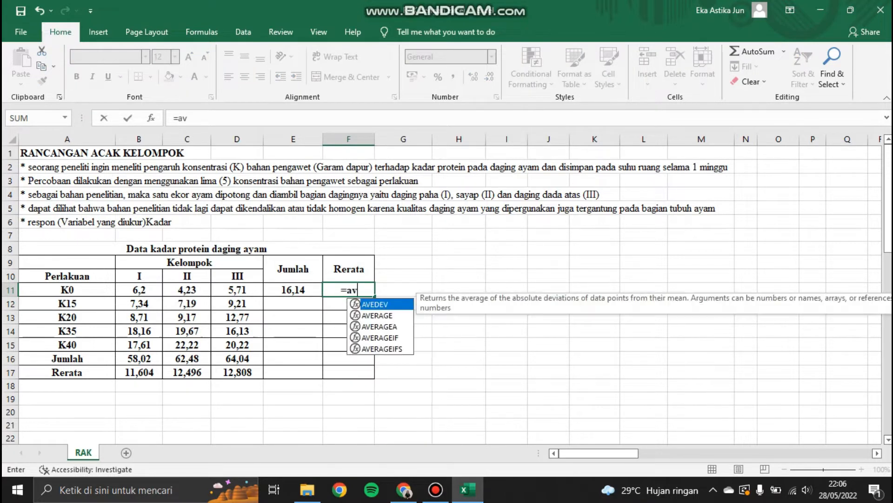
{"action": "type", "text": "erage("}
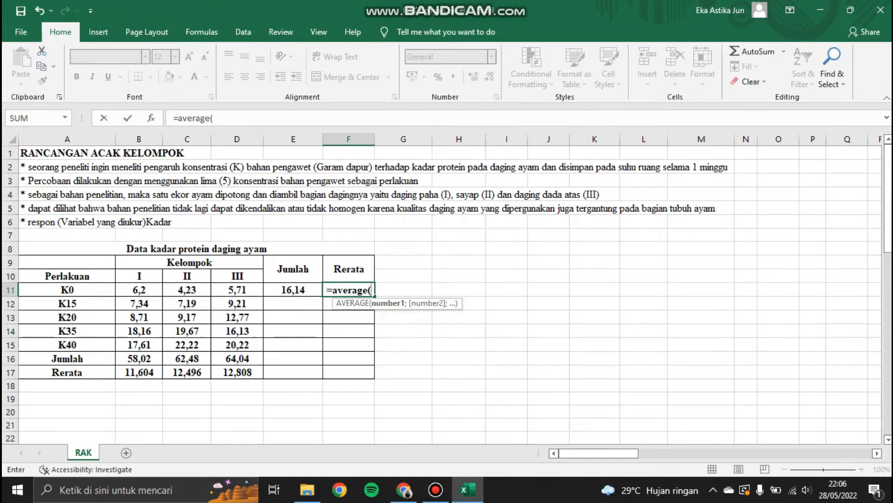
{"action": "left_click_drag", "start_coordinate": [139, 289], "coordinate": [237, 290]}
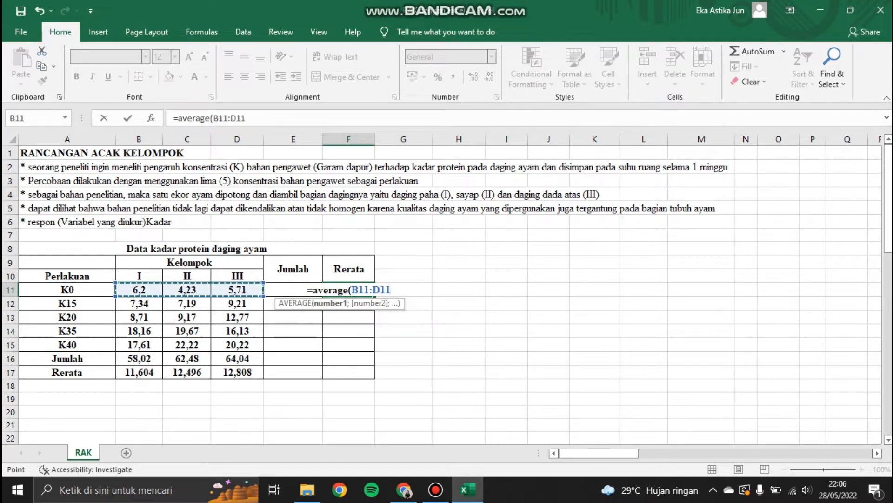
{"action": "key", "text": "Return"}
{"action": "left_click_drag", "start_coordinate": [293, 289], "coordinate": [374, 350]}
Step: Total the treatment Jumlah column with SUM of E11:E15 in the Jumlah row
{"action": "left_click", "coordinate": [293, 359]}
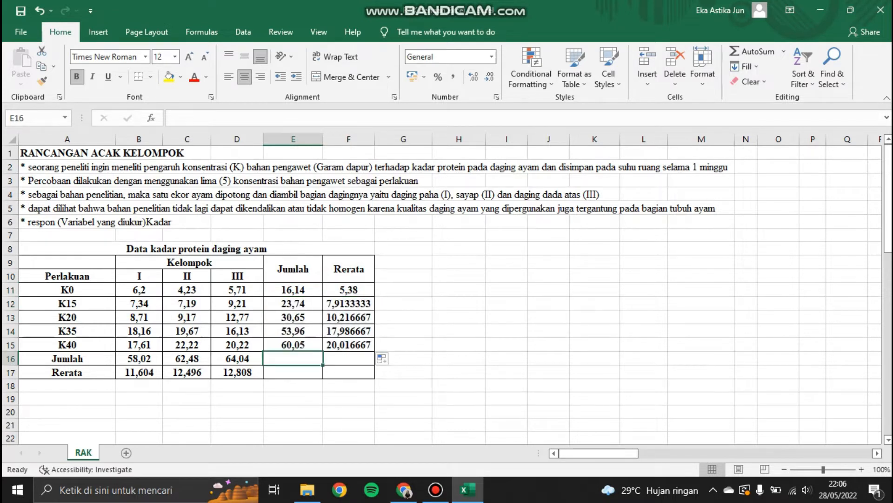
{"action": "type", "text": "=sum("}
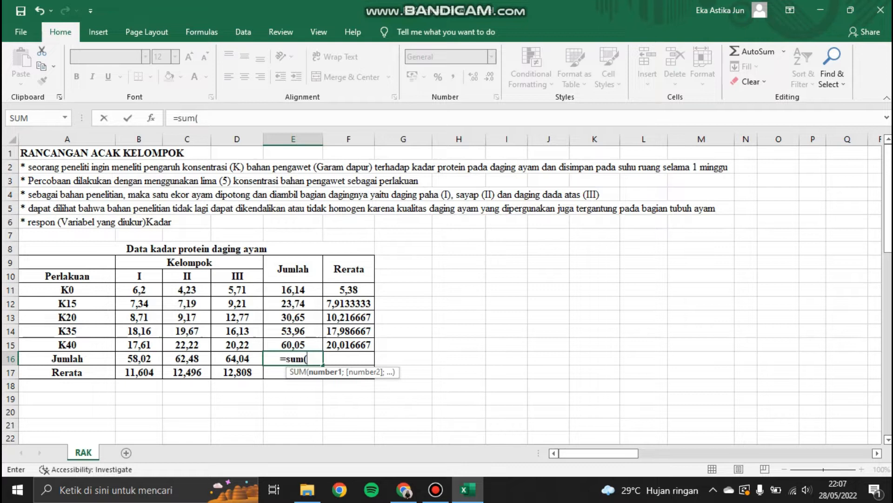
{"action": "left_click_drag", "start_coordinate": [294, 290], "coordinate": [293, 344]}
{"action": "key", "text": "Return"}
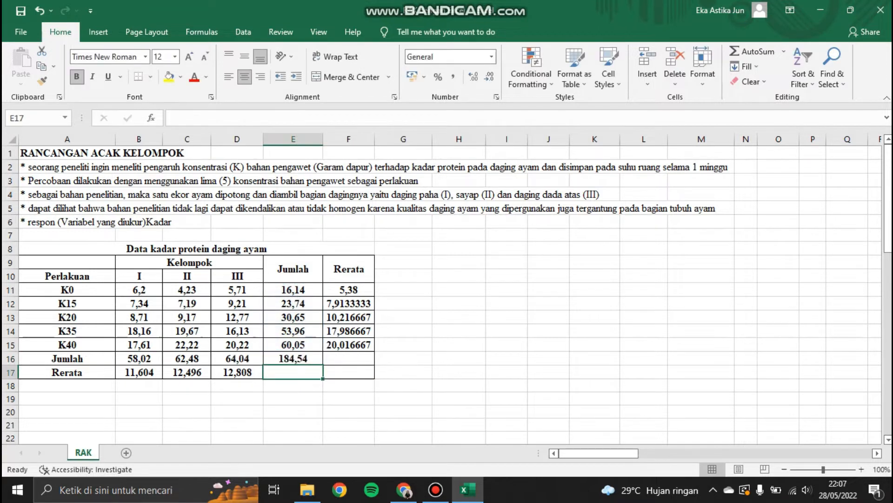
Step: Enter an AVERAGE of F11:F15 in the Rerata cell of the Rerata column
{"action": "left_click", "coordinate": [293, 358]}
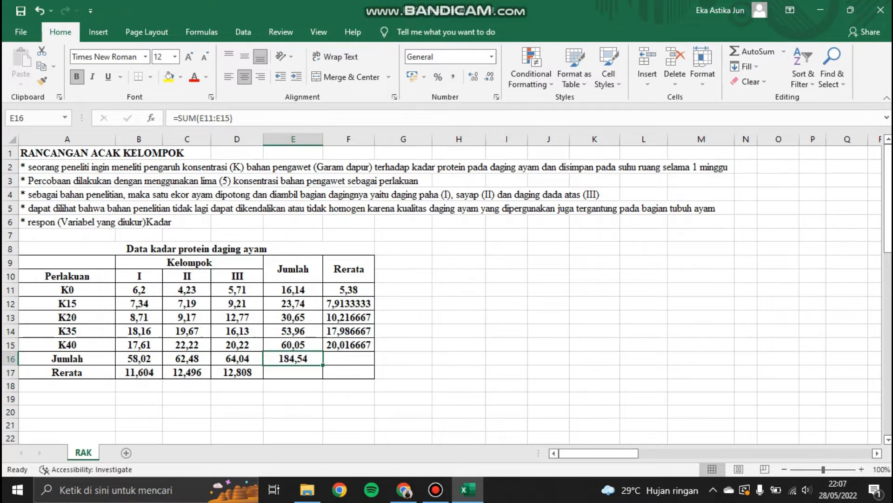
{"action": "double_click", "coordinate": [349, 372]}
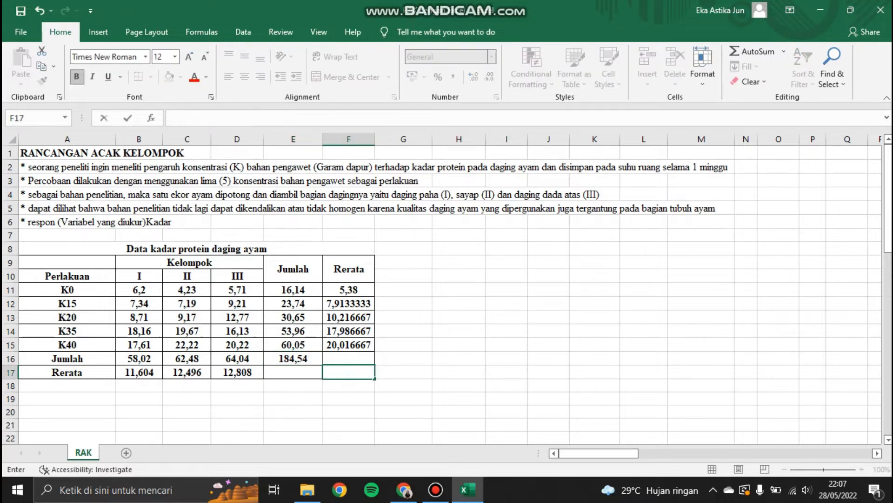
{"action": "type", "text": "=average("}
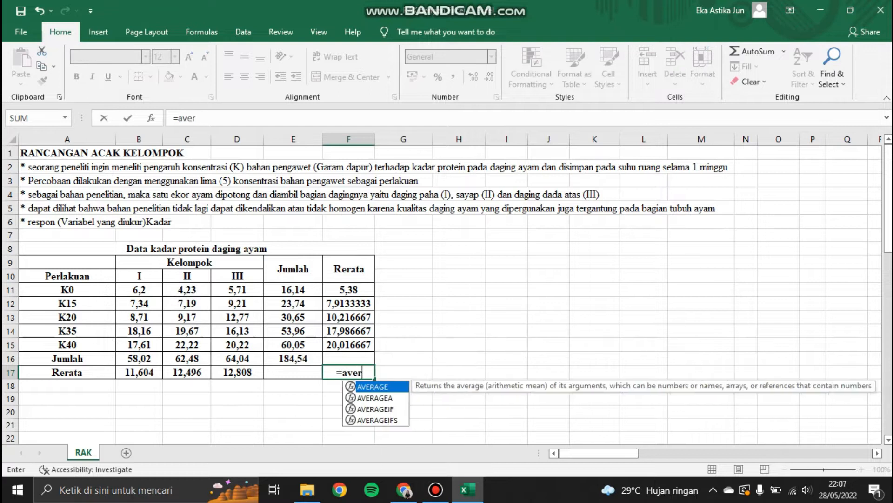
{"action": "left_click_drag", "start_coordinate": [349, 290], "coordinate": [366, 347]}
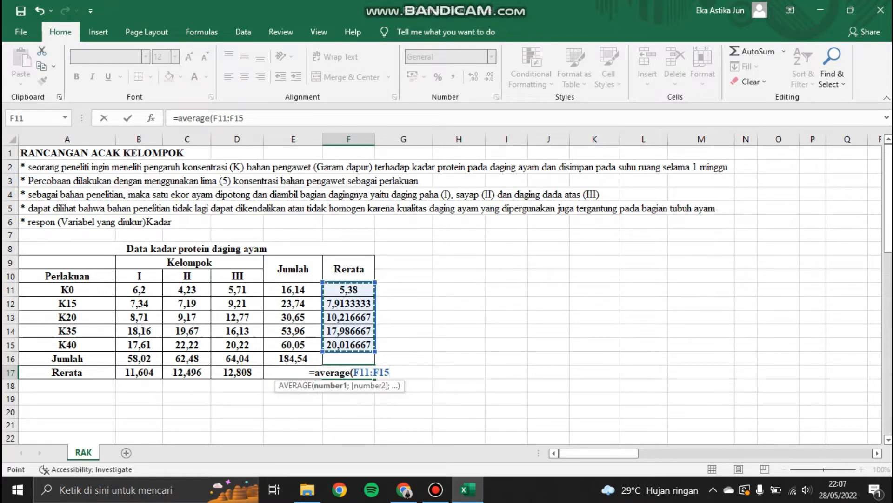
{"action": "key", "text": "Return"}
Step: Open the Data Analysis tool Anova: Two-Factor Without Replication
{"action": "left_click", "coordinate": [67, 398]}
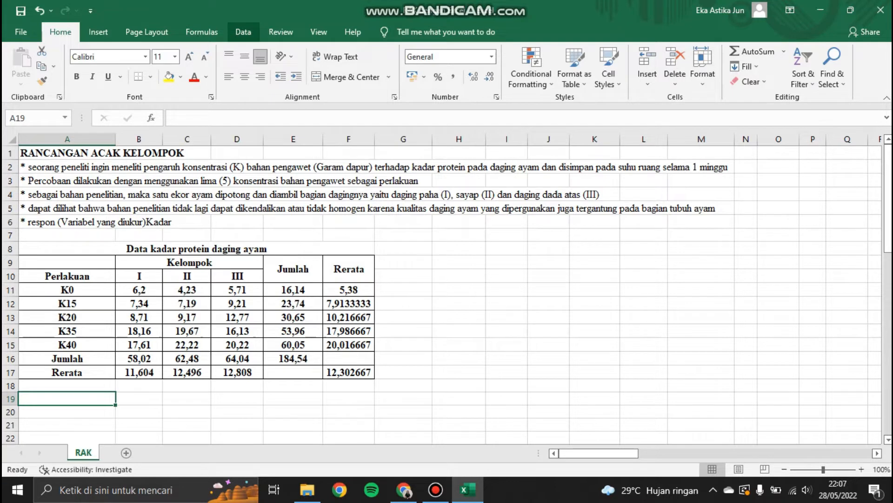
{"action": "left_click", "coordinate": [243, 32]}
{"action": "left_click", "coordinate": [808, 51]}
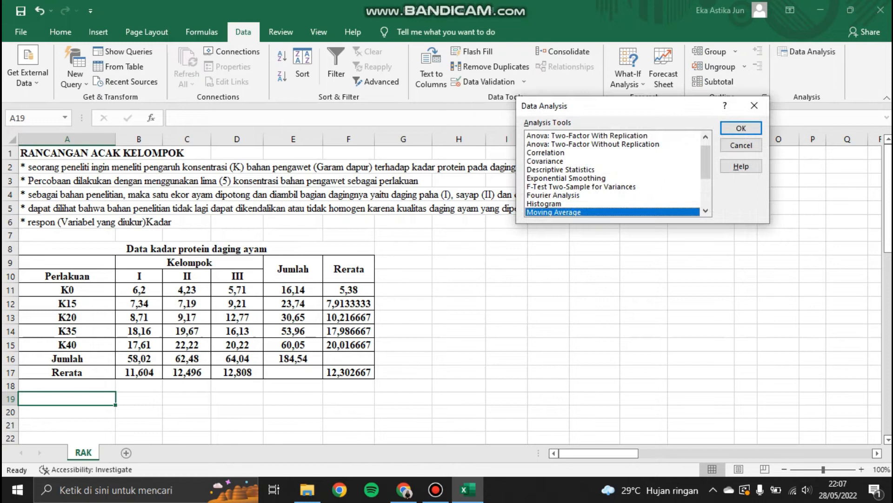
{"action": "left_click", "coordinate": [593, 144]}
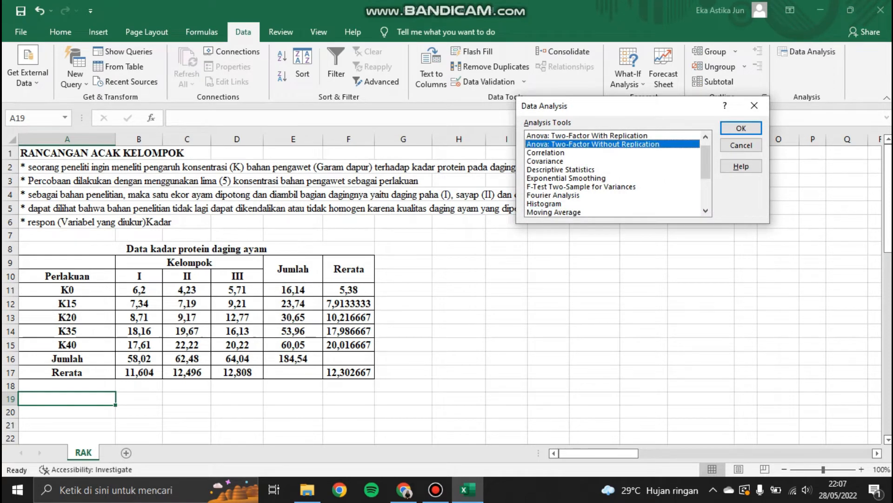
{"action": "key", "text": "Return"}
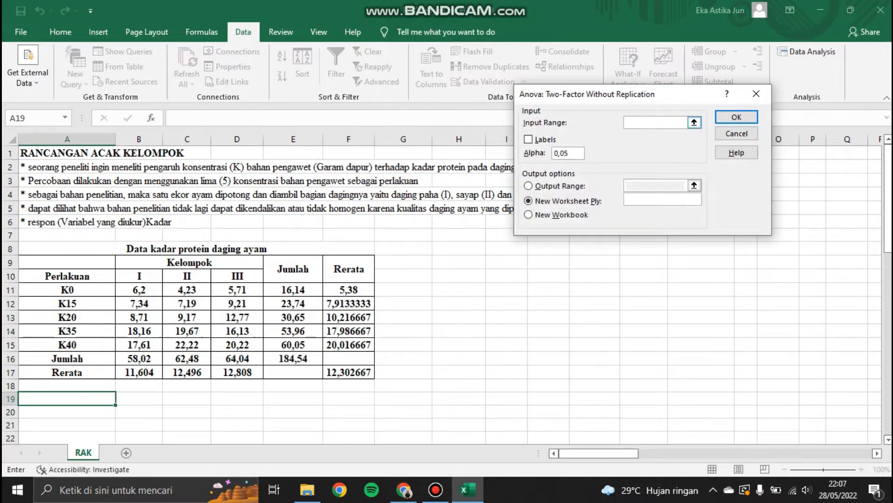
Step: Run the ANOVA with input range A10:D15, Labels checked, and output range starting at A20
{"action": "left_click_drag", "start_coordinate": [68, 275], "coordinate": [261, 349]}
{"action": "left_click", "coordinate": [529, 139]}
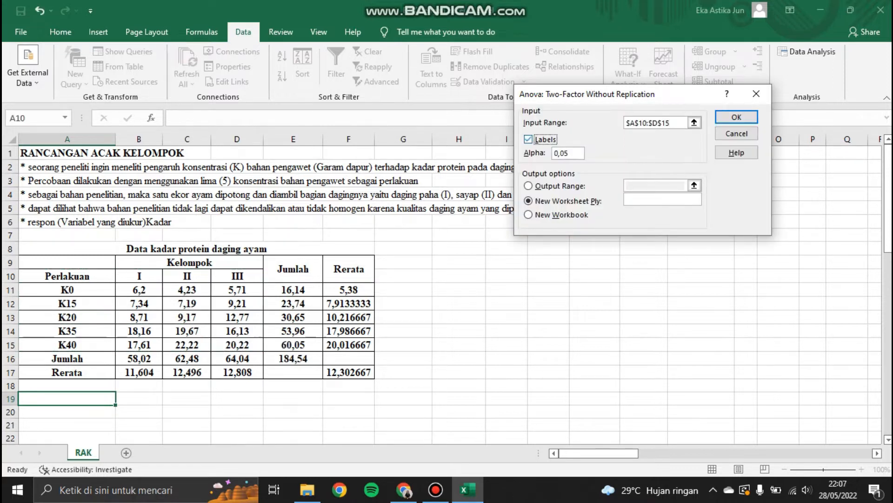
{"action": "left_click", "coordinate": [529, 185]}
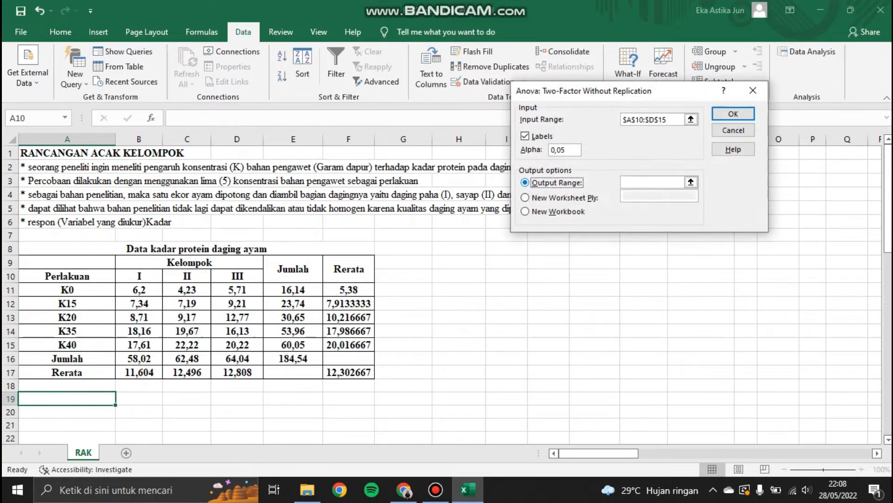
{"action": "left_click", "coordinate": [652, 182]}
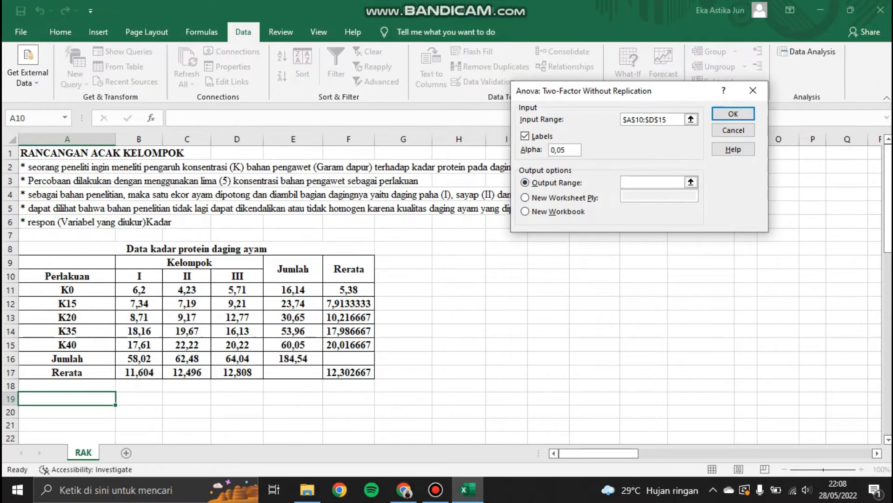
{"action": "left_click", "coordinate": [67, 411]}
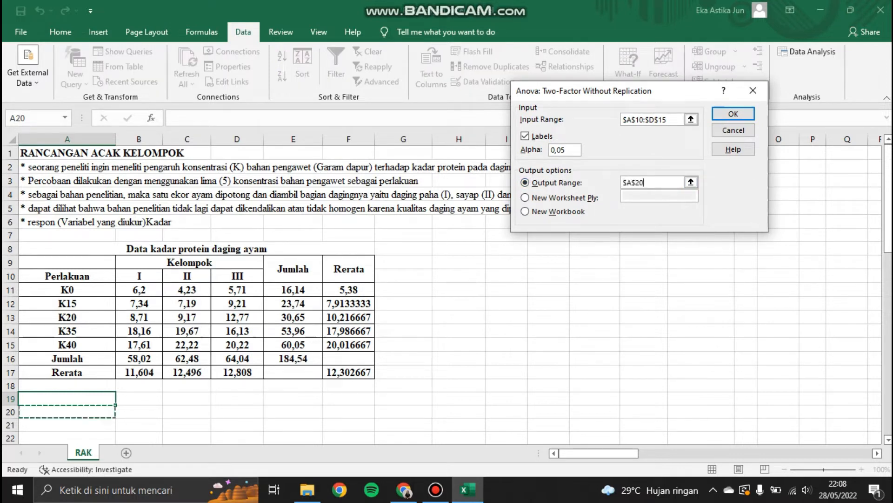
{"action": "left_click", "coordinate": [734, 113]}
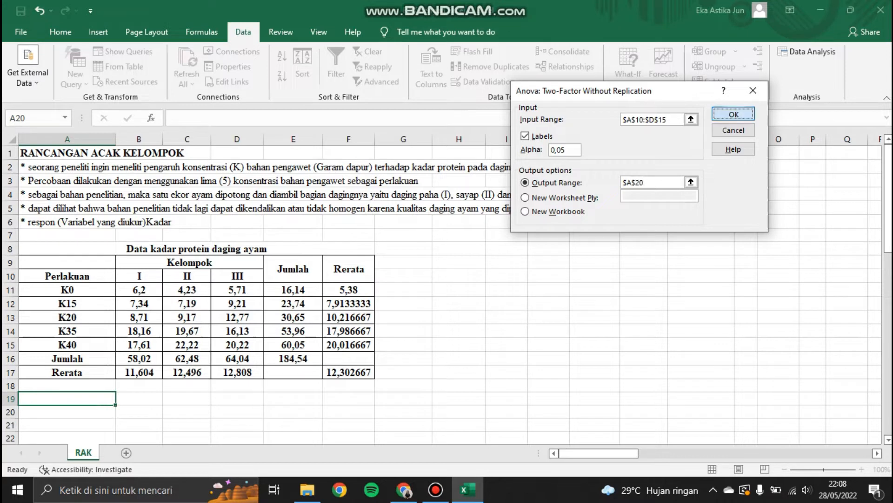
Step: Scroll through and examine the generated ANOVA summary and source-of-variation table
{"action": "left_click_drag", "start_coordinate": [888, 195], "coordinate": [887, 289]}
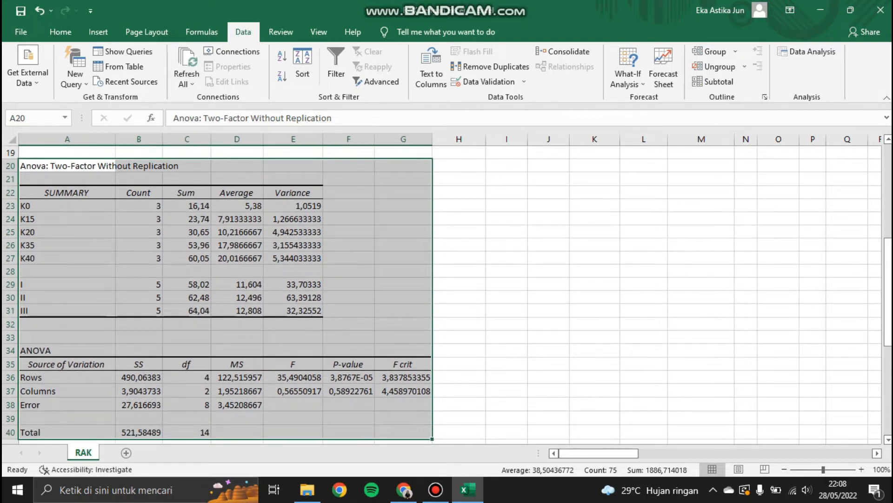
{"action": "left_click", "coordinate": [348, 337]}
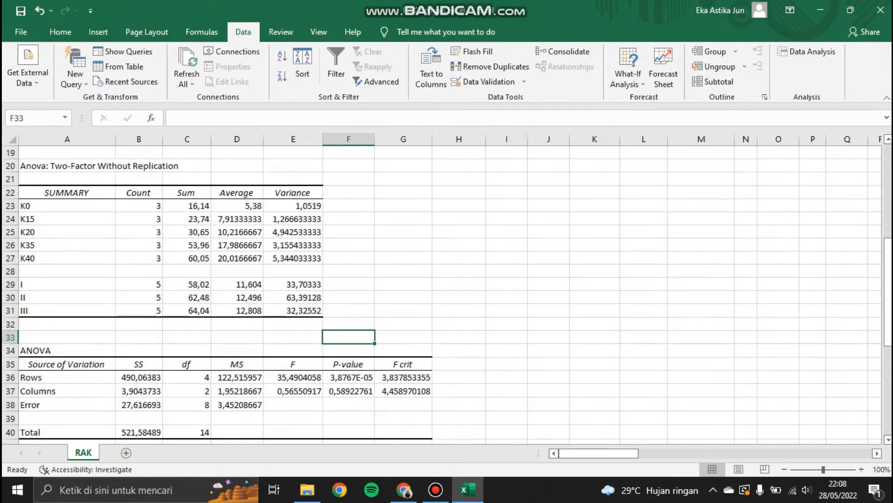
{"action": "left_click_drag", "start_coordinate": [888, 308], "coordinate": [888, 339]}
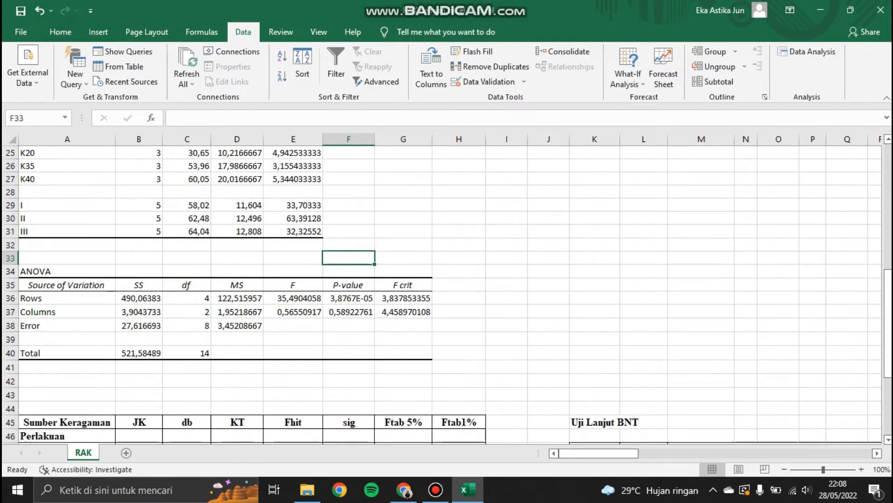
{"action": "left_click", "coordinate": [67, 285]}
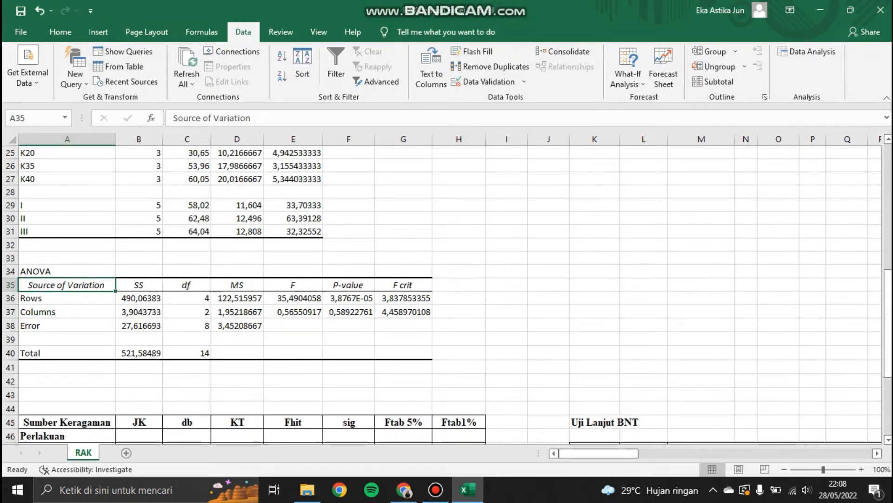
Step: Rename the ANOVA output's Source of Variation header to sK
{"action": "key", "text": "BackSpace"}
{"action": "type", "text": "sK"}
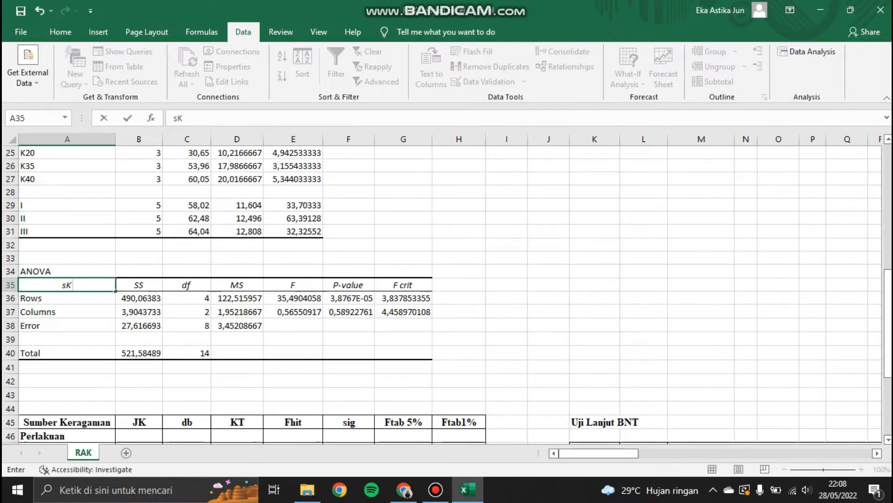
{"action": "key", "text": "Return"}
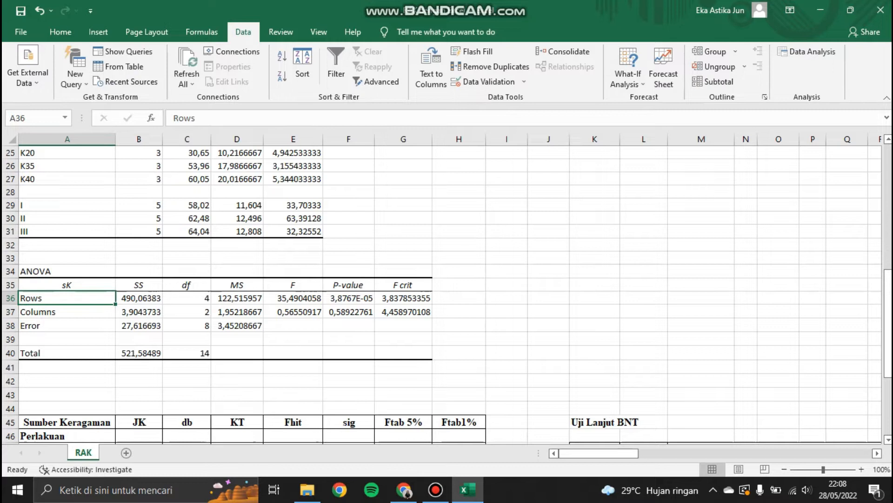
Step: Rename the Rows label to Perlakuan and the Columns label to Kelompok in the ANOVA output
{"action": "type", "text": "Per"}
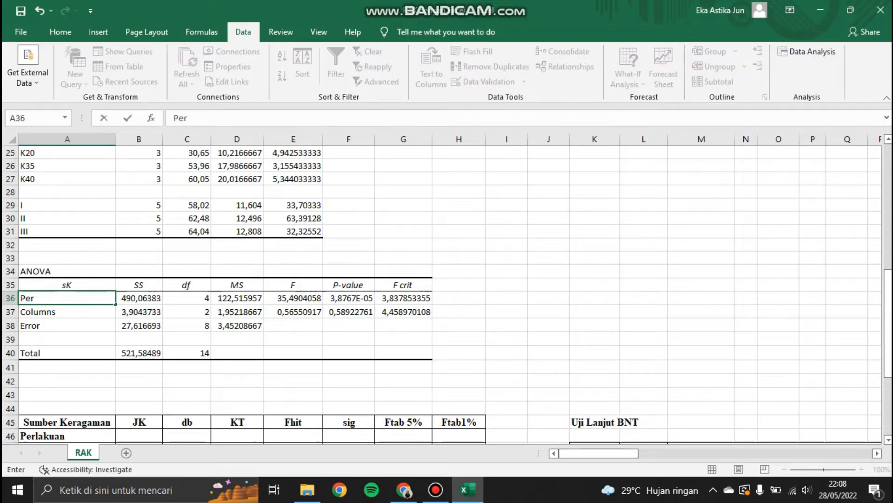
{"action": "type", "text": "lakuan"}
{"action": "key", "text": "Return"}
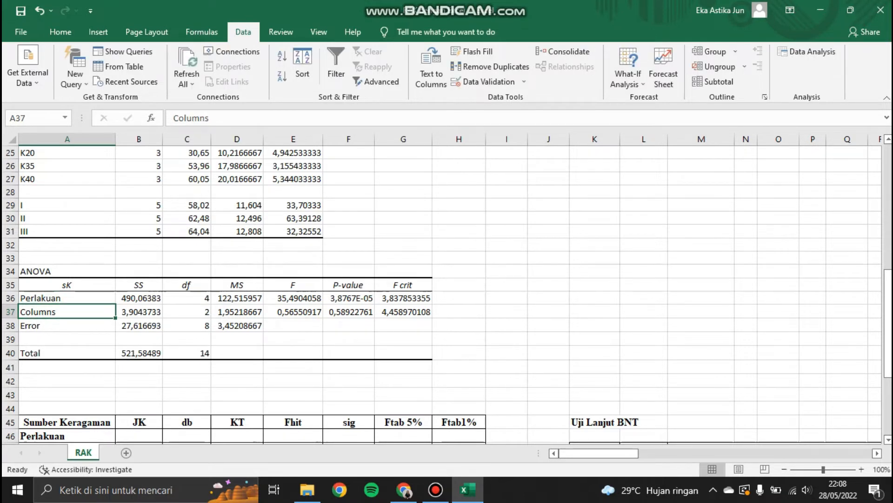
{"action": "type", "text": "Kel"}
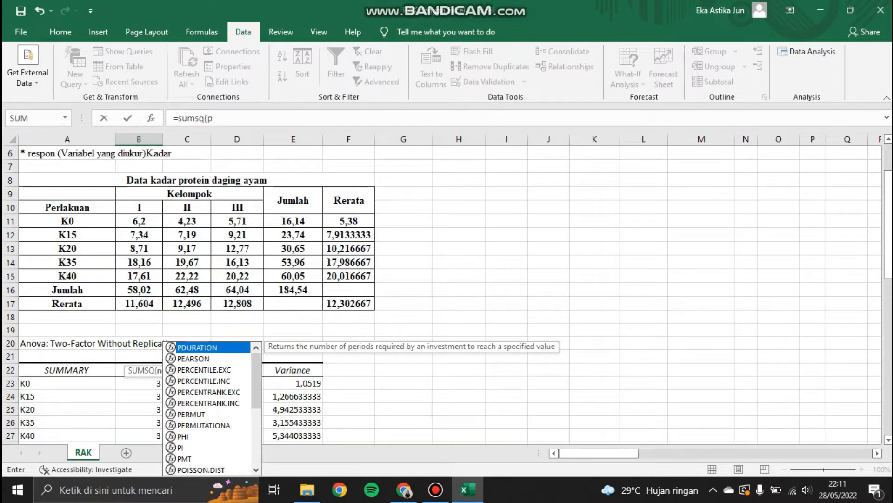
Step: In the Perlakuan JK cell, enter =SUMSQ(E11:E15)/COUNTA(B10:D10)-B42 using the FK value
{"action": "key", "text": "Escape"}
{"action": "left_click_drag", "start_coordinate": [888, 223], "coordinate": [888, 374]}
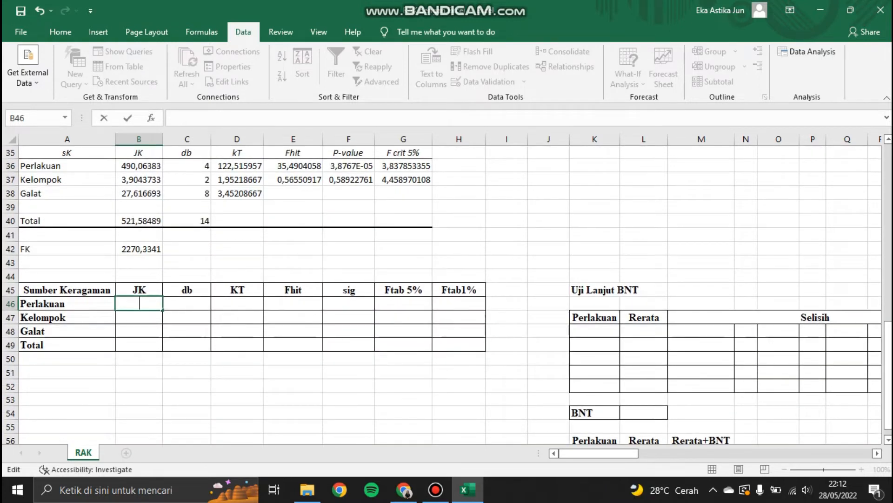
{"action": "type", "text": "=sumsq("}
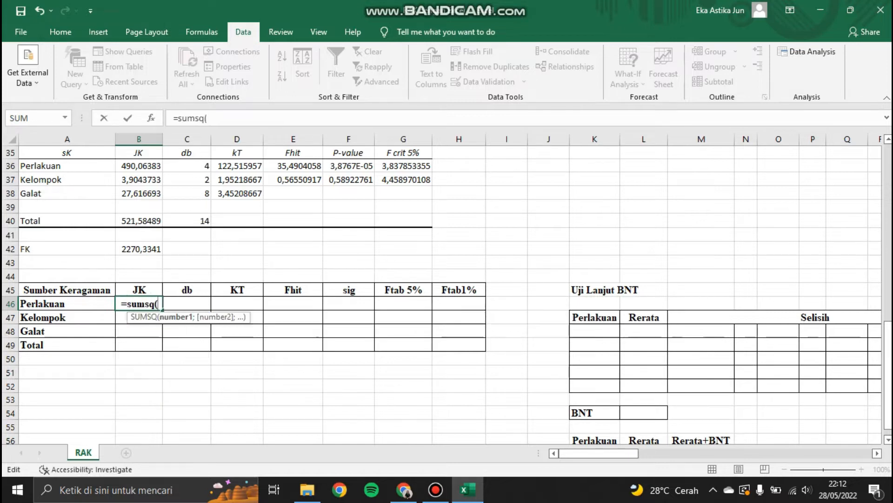
{"action": "left_click_drag", "start_coordinate": [888, 362], "coordinate": [888, 207]}
{"action": "left_click_drag", "start_coordinate": [293, 220], "coordinate": [293, 275]}
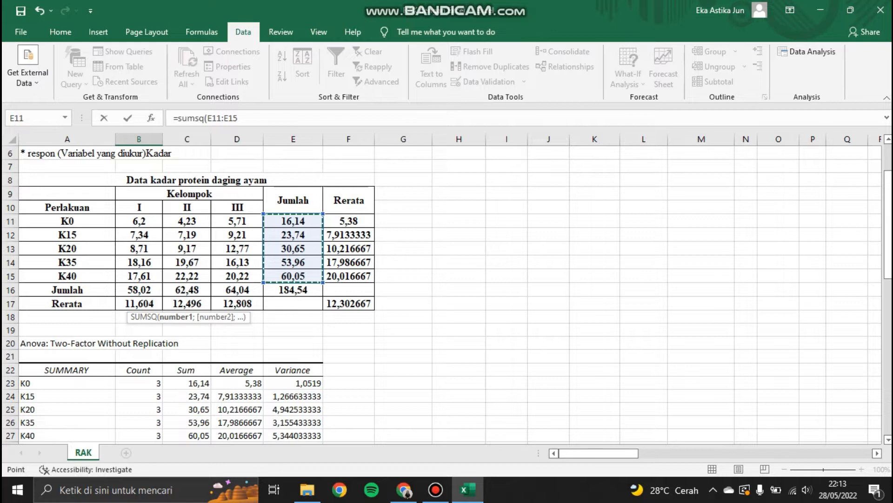
{"action": "type", "text": ")?"}
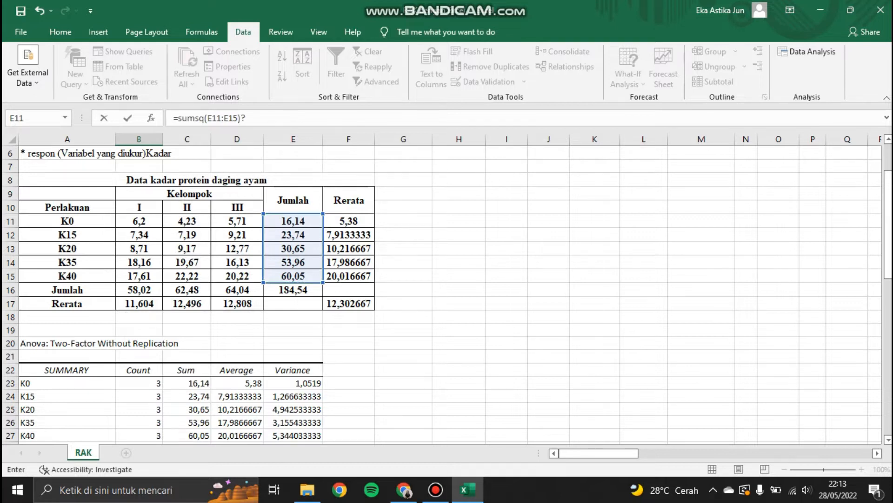
{"action": "key", "text": "BackSpace"}
{"action": "type", "text": "/co"}
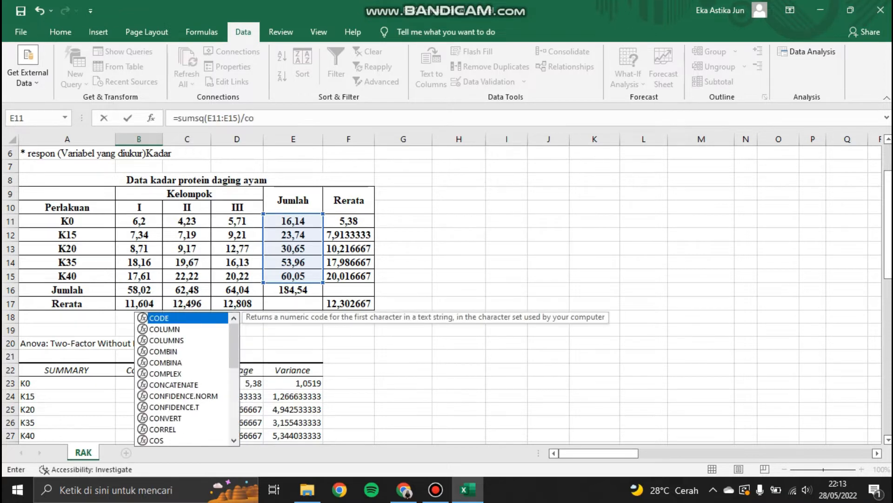
{"action": "type", "text": "unta("}
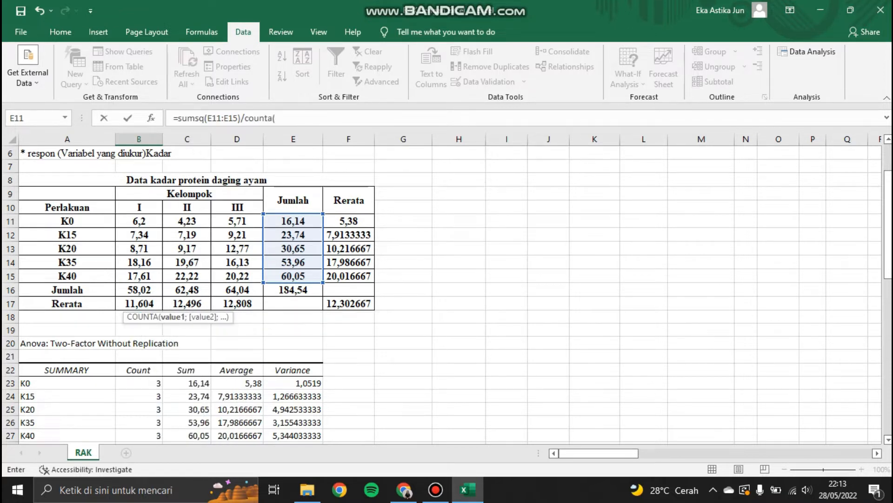
{"action": "left_click_drag", "start_coordinate": [135, 208], "coordinate": [239, 207]}
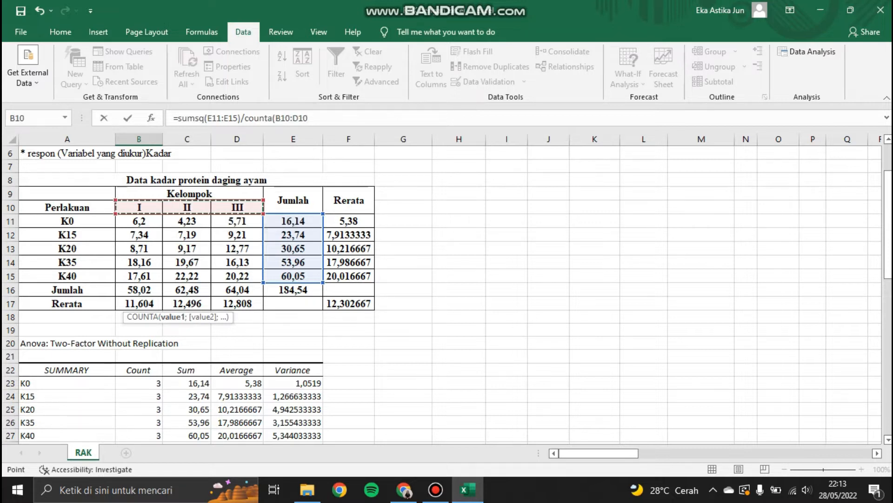
{"action": "type", "text": "-"}
{"action": "key", "text": "BackSpace"}
{"action": "type", "text": ")-"}
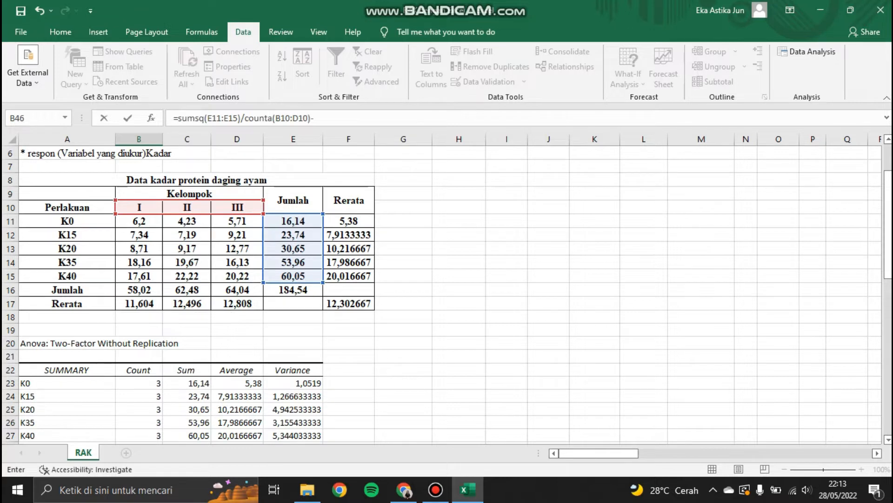
{"action": "left_click_drag", "start_coordinate": [889, 196], "coordinate": [888, 315]}
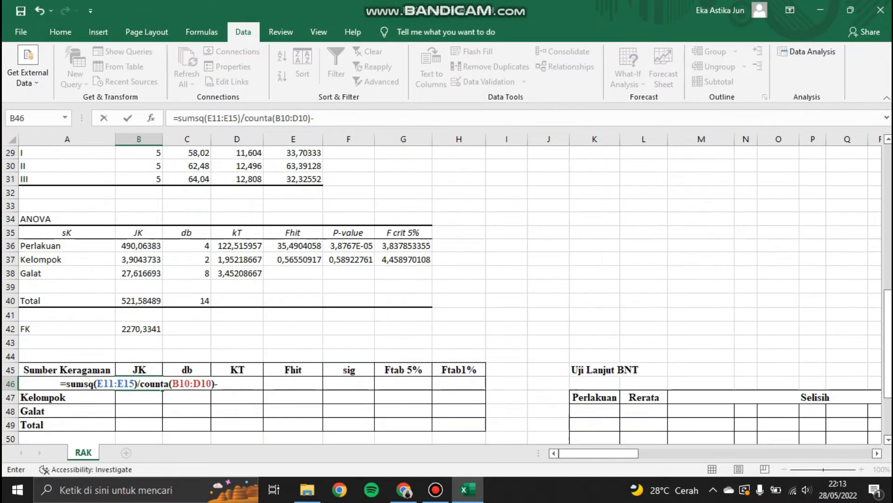
{"action": "left_click", "coordinate": [141, 329]}
{"action": "key", "text": "Return"}
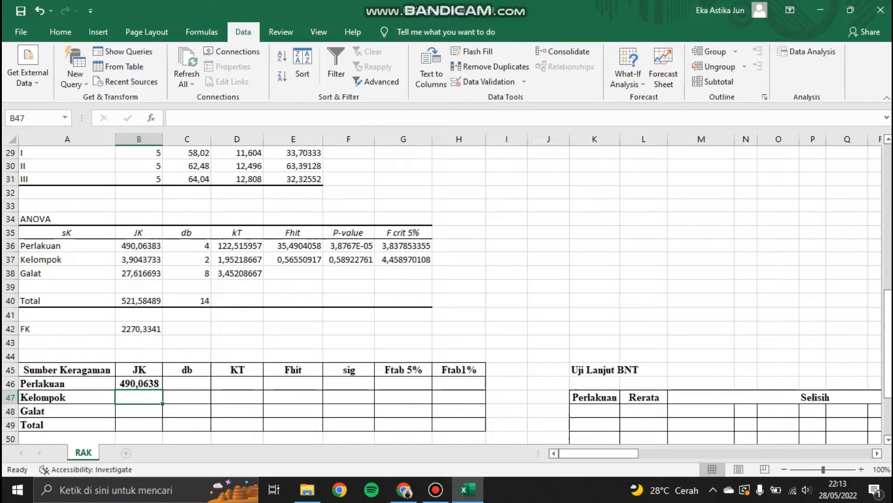
Step: In the Kelompok JK cell, enter =SUMSQ(B16:D16)/COUNTA(A11:A15)-B42
{"action": "type", "text": "sumsq("}
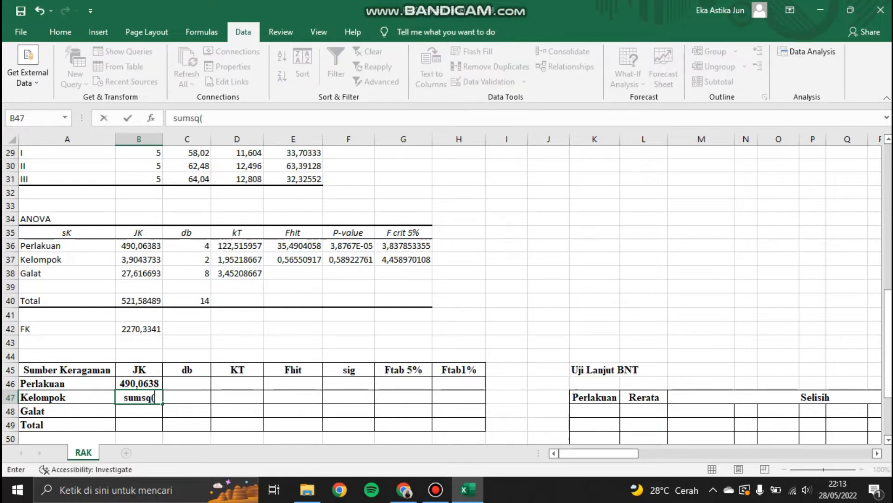
{"action": "left_click", "coordinate": [123, 397]}
{"action": "type", "text": "="}
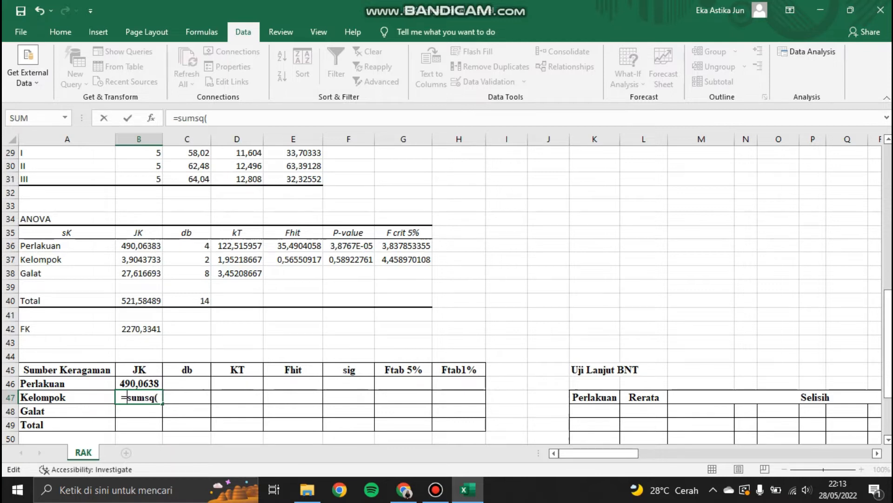
{"action": "left_click", "coordinate": [159, 398]}
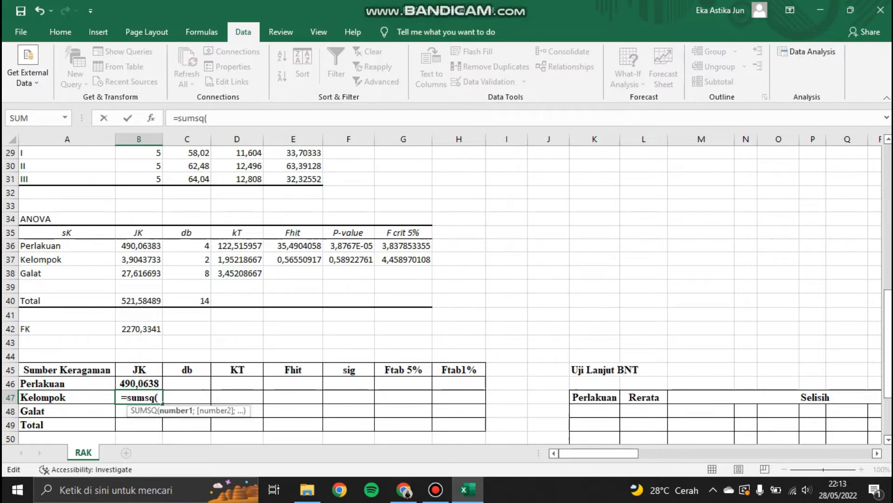
{"action": "left_click_drag", "start_coordinate": [888, 344], "coordinate": [888, 204]}
{"action": "left_click_drag", "start_coordinate": [139, 359], "coordinate": [242, 359]}
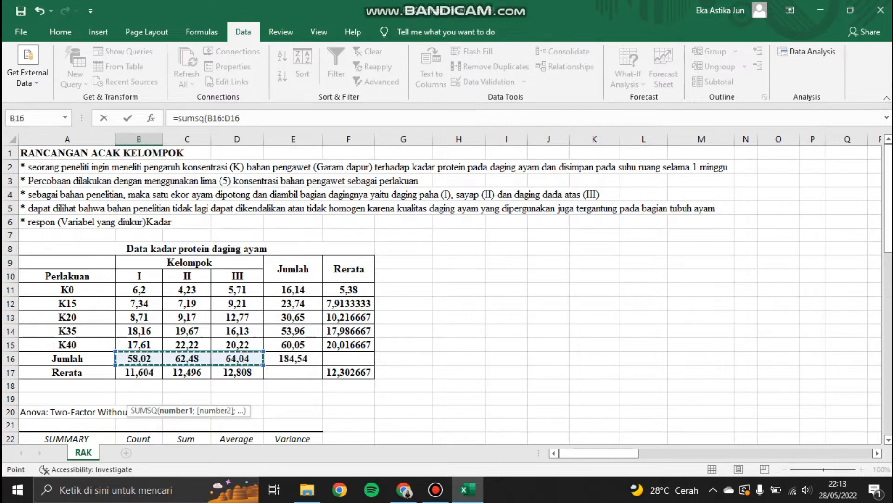
{"action": "type", "text": ")"}
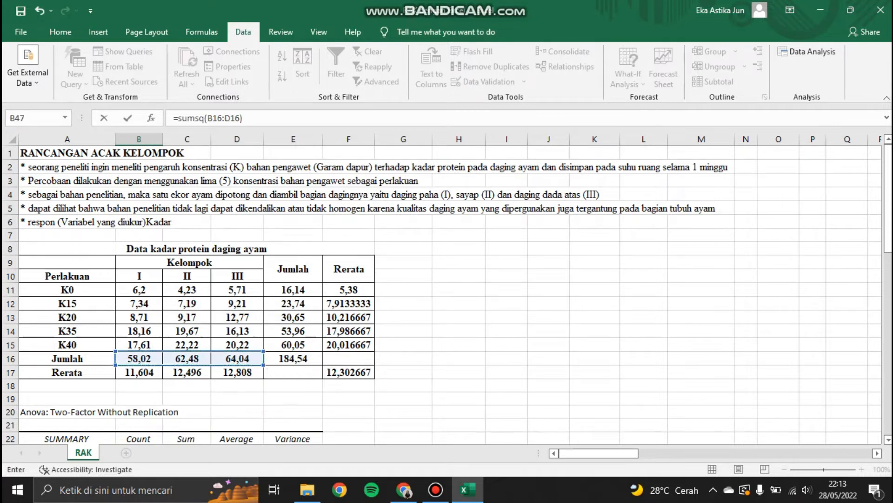
{"action": "type", "text": "/coun"}
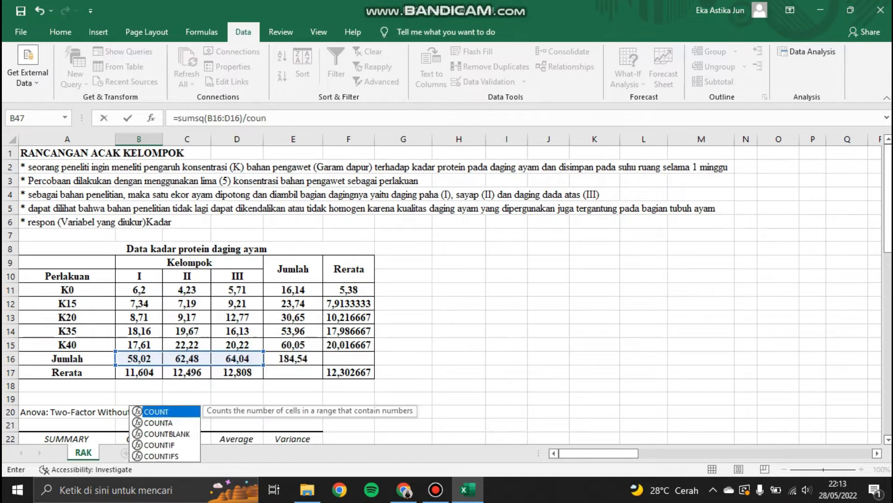
{"action": "type", "text": "ta("}
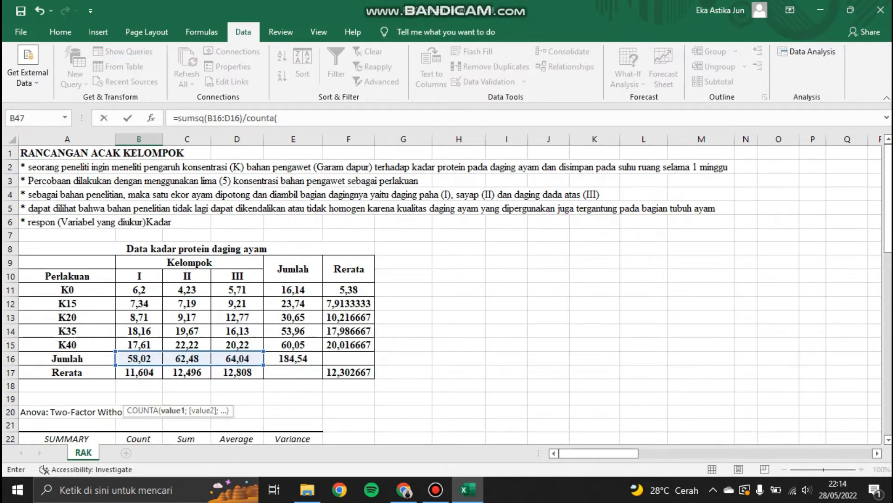
{"action": "left_click_drag", "start_coordinate": [67, 289], "coordinate": [67, 344]}
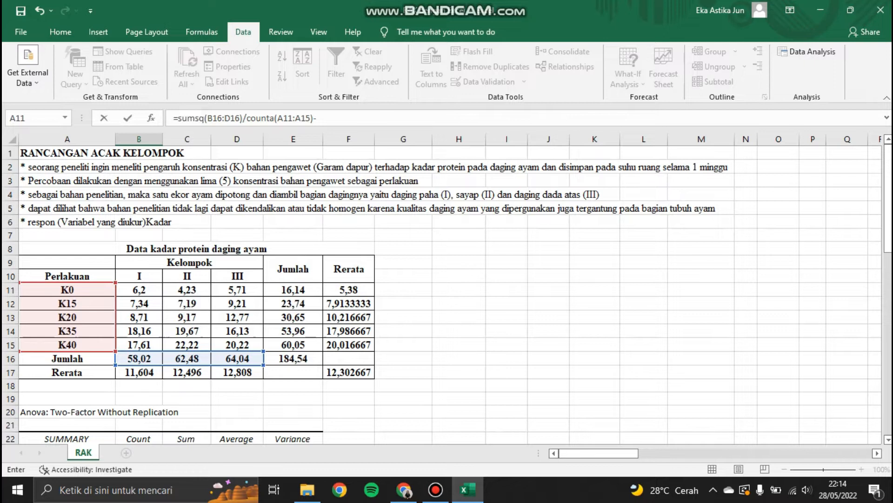
{"action": "scroll", "coordinate": [861, 219], "scroll_direction": "down", "scroll_amount": 9}
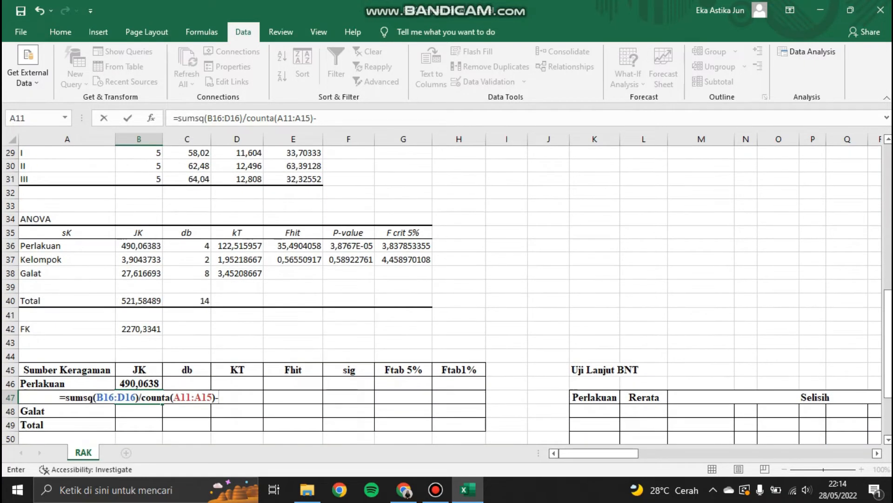
{"action": "left_click", "coordinate": [138, 328]}
{"action": "key", "text": "Return"}
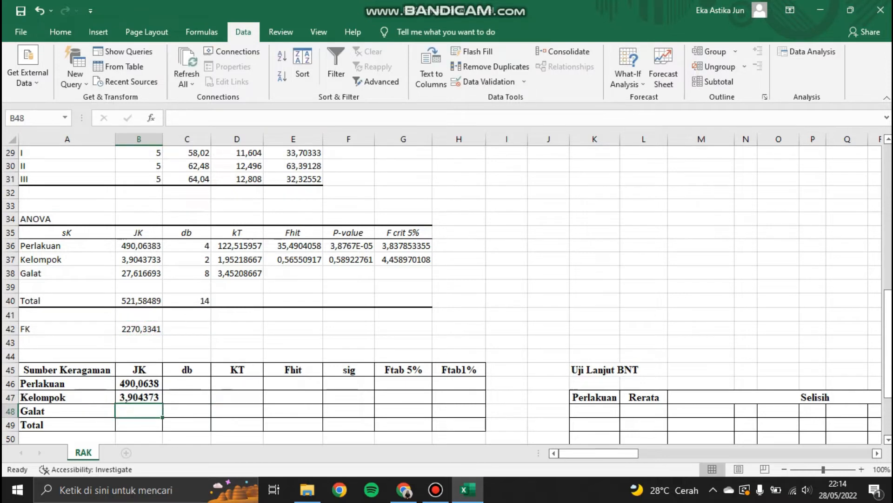
Step: In the Total JK cell, enter =SUMSQ(B11:D15)-B42
{"action": "key", "text": "Down"}
{"action": "type", "text": "=sumsq("}
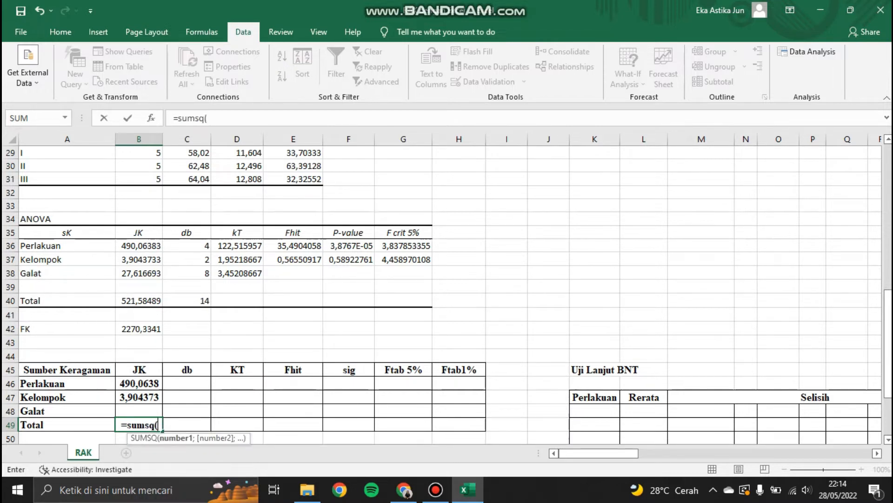
{"action": "left_click_drag", "start_coordinate": [889, 346], "coordinate": [889, 233]}
{"action": "left_click_drag", "start_coordinate": [135, 207], "coordinate": [260, 266]}
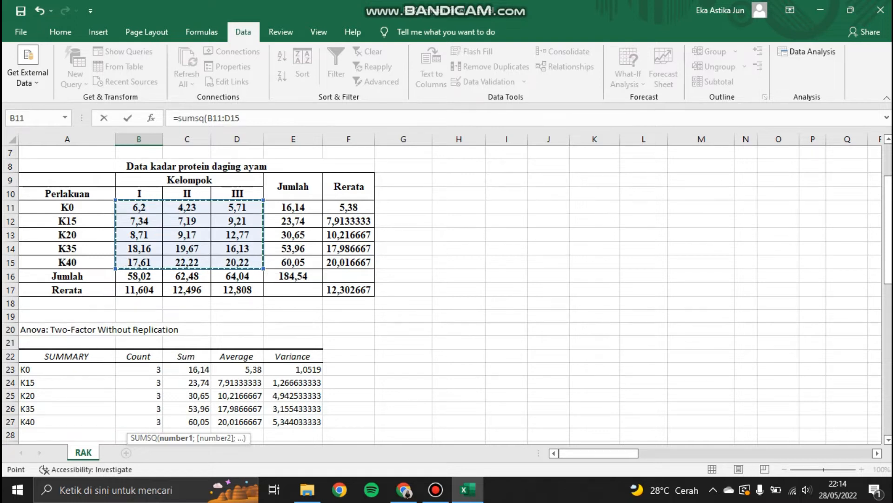
{"action": "type", "text": ")-"}
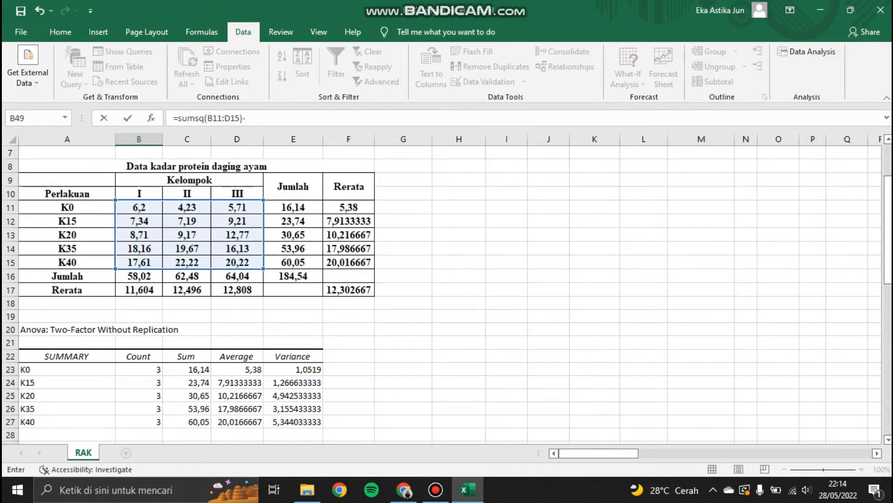
{"action": "left_click_drag", "start_coordinate": [888, 259], "coordinate": [888, 380]}
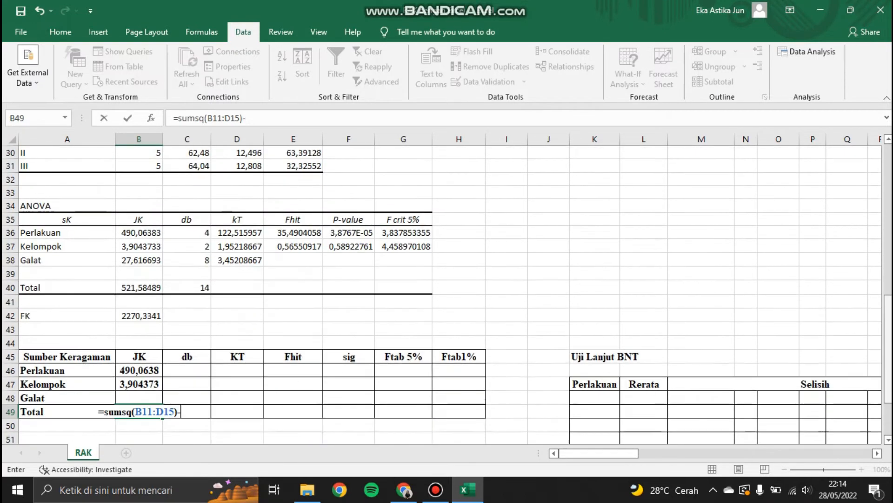
{"action": "left_click", "coordinate": [138, 316]}
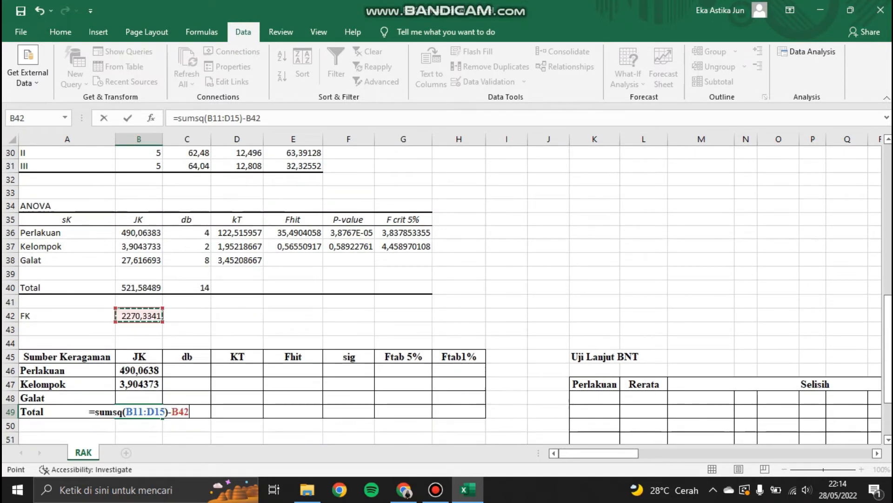
{"action": "key", "text": "Return"}
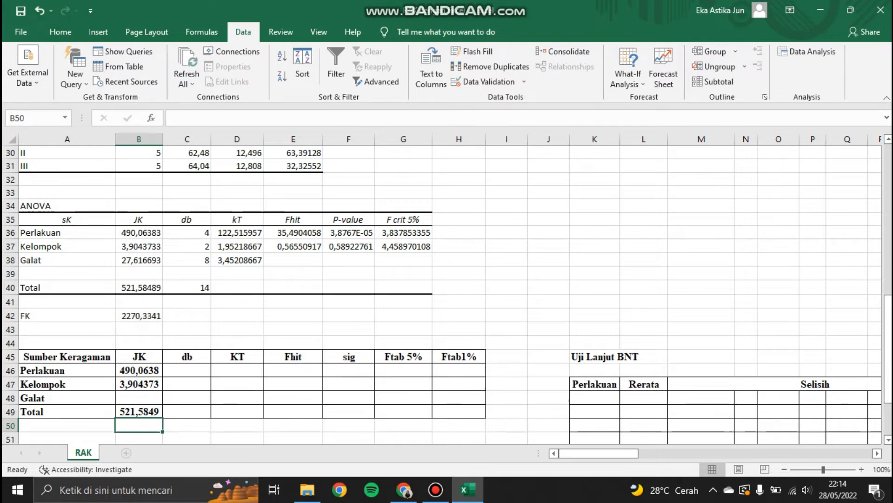
Step: In the Galat JK cell, enter =B49-B46-B47
{"action": "key", "text": "Up"}
{"action": "key", "text": "Up"}
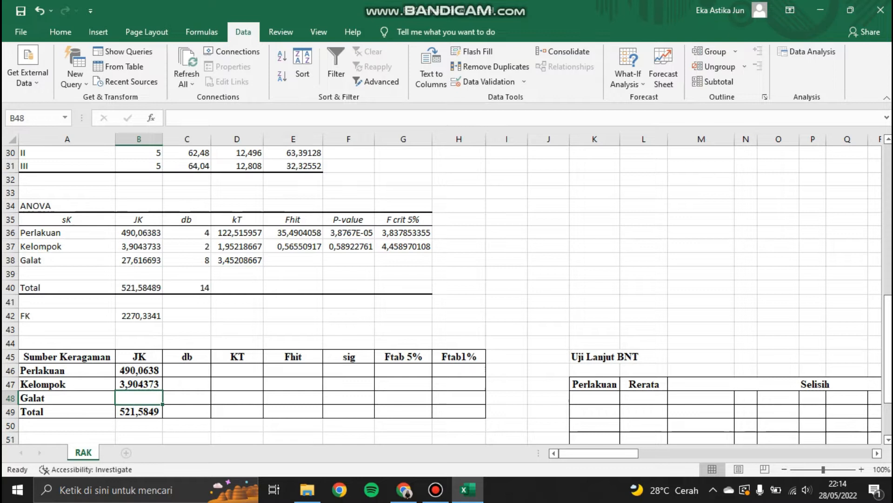
{"action": "type", "text": "="}
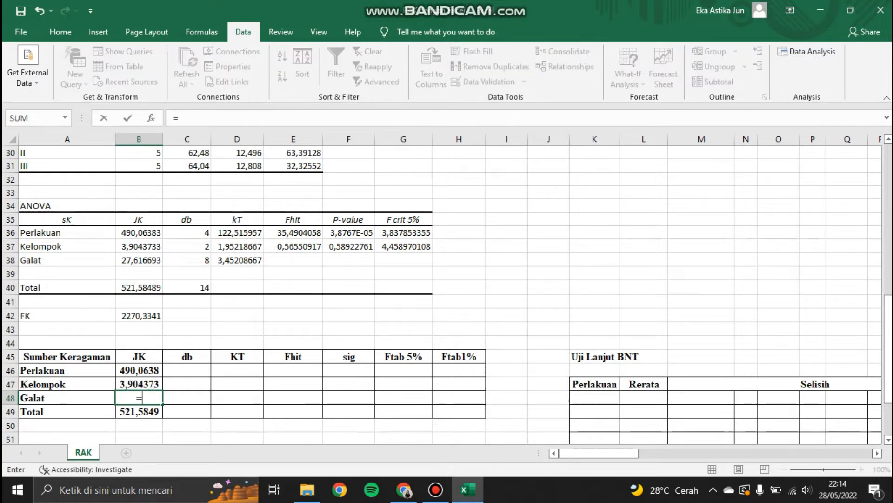
{"action": "key", "text": "Down"}
{"action": "type", "text": "-"}
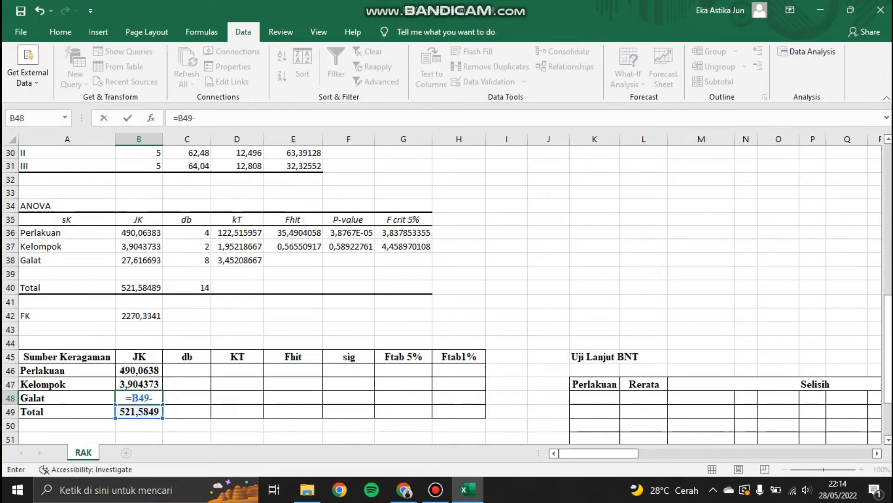
{"action": "key", "text": "Up"}
{"action": "key", "text": "Up"}
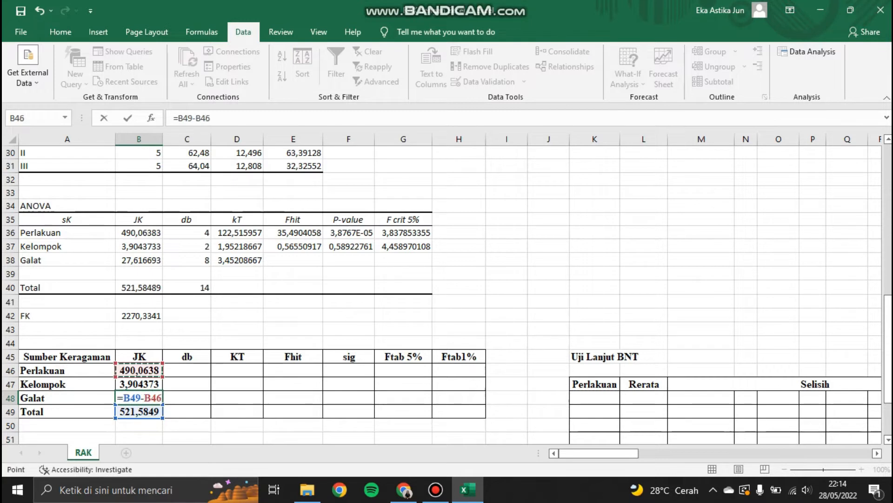
{"action": "type", "text": "-"}
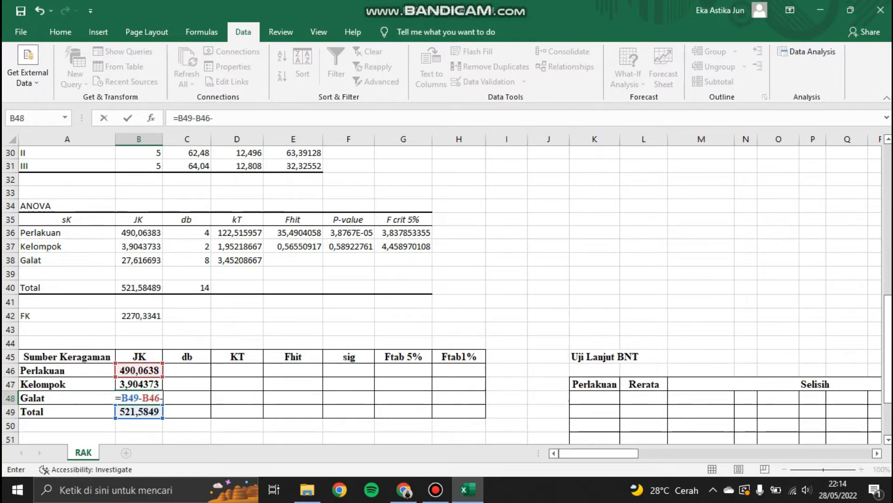
{"action": "key", "text": "Up"}
{"action": "key", "text": "Return"}
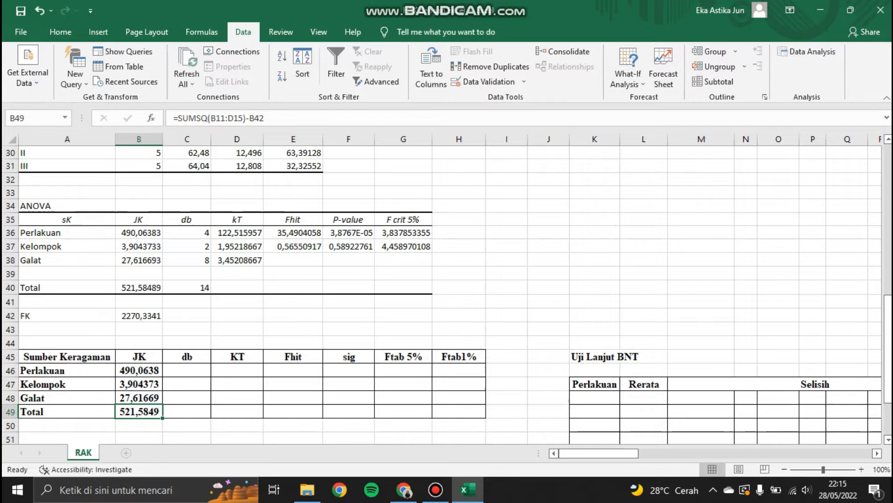
Step: In the Perlakuan db cell, enter =COUNTA(A11:A15)-1 using the treatment labels
{"action": "key", "text": "Right"}
{"action": "key", "text": "Up"}
{"action": "key", "text": "Up"}
{"action": "key", "text": "Up"}
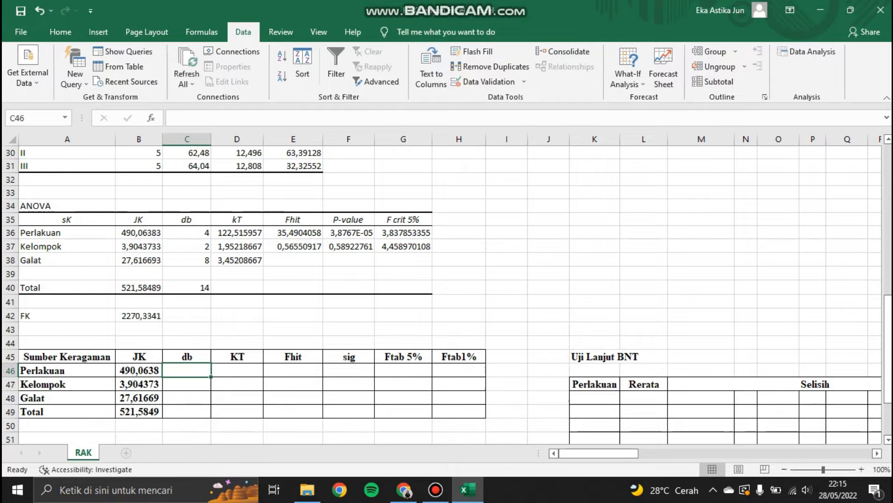
{"action": "type", "text": "=co"}
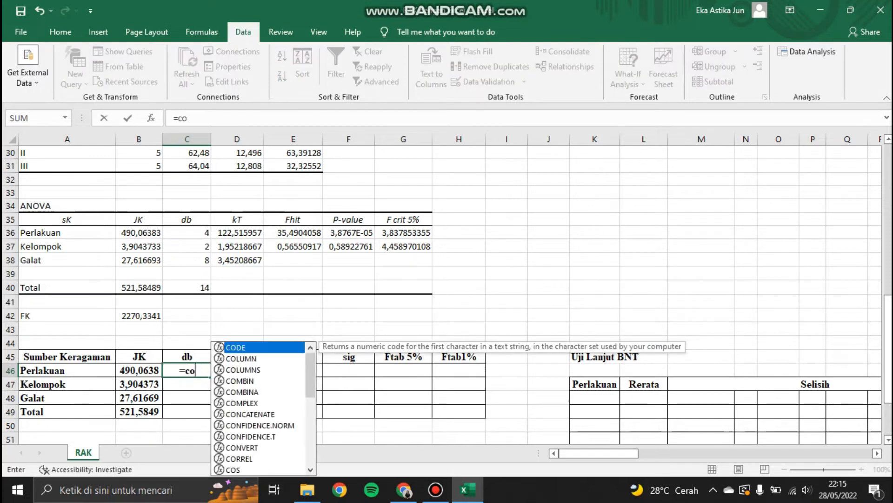
{"action": "type", "text": "unta"}
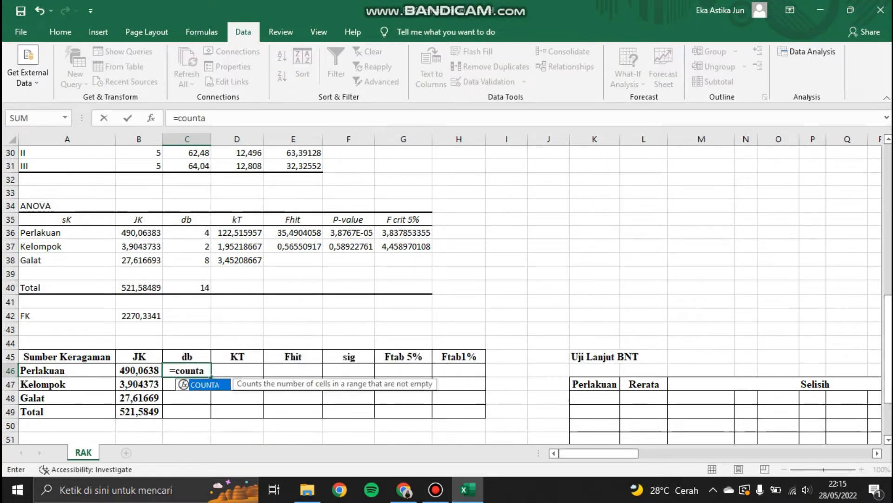
{"action": "type", "text": "("}
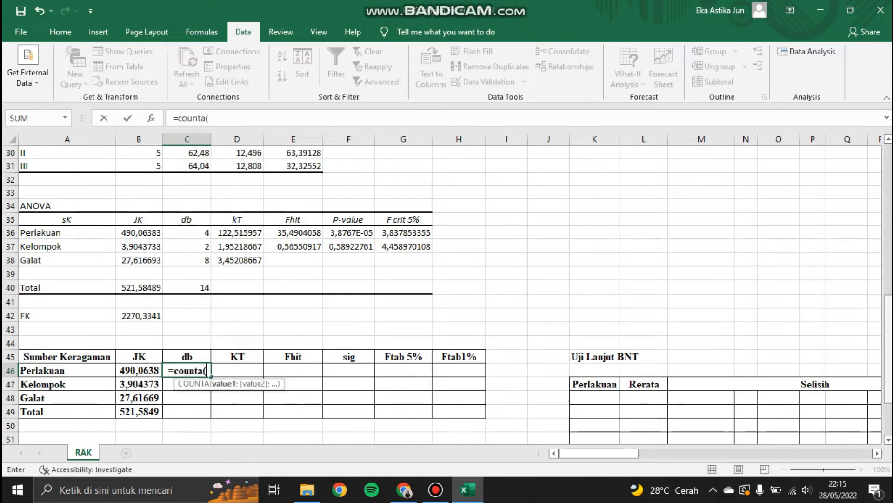
{"action": "scroll", "coordinate": [442, 293], "scroll_direction": "up", "scroll_amount": 8}
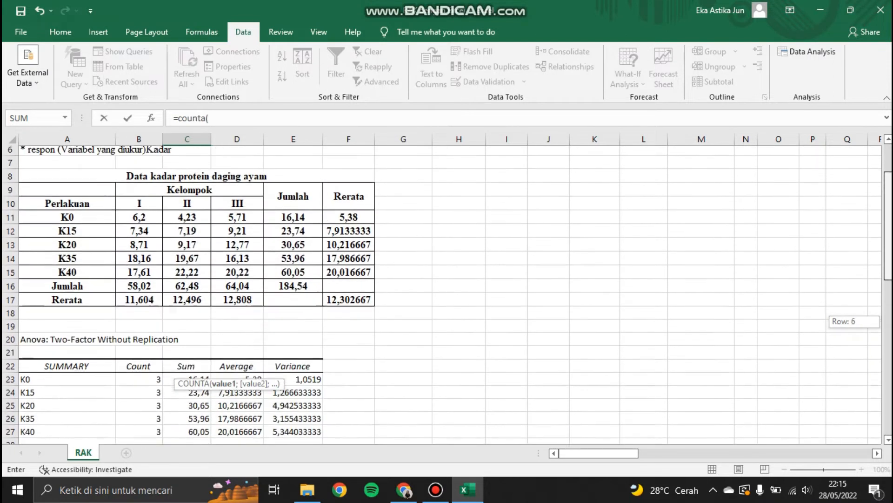
{"action": "left_click_drag", "start_coordinate": [67, 220], "coordinate": [67, 275]}
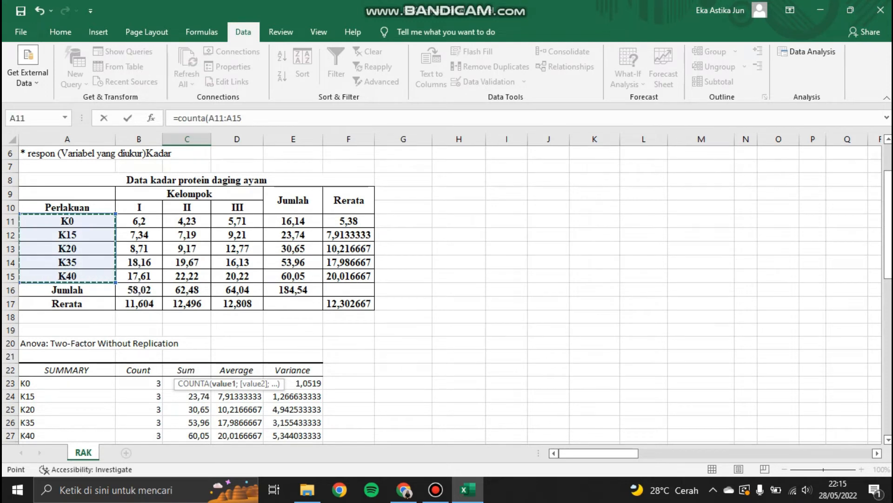
{"action": "type", "text": ")-1"}
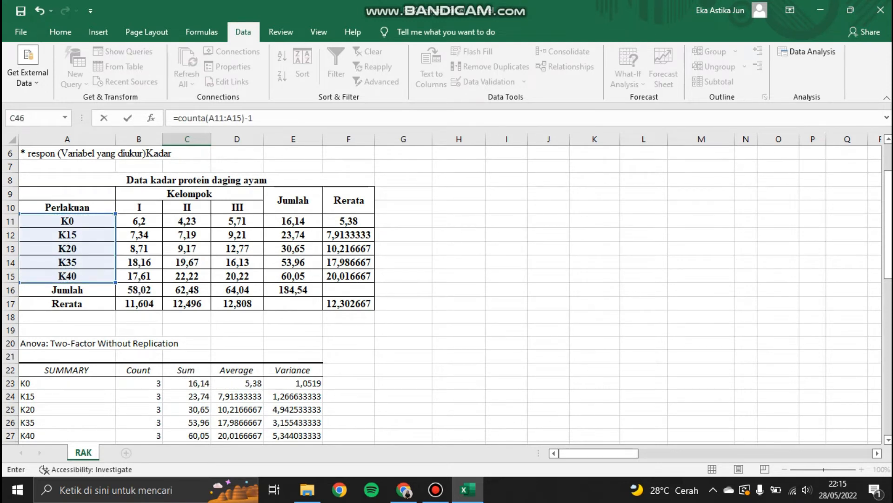
{"action": "key", "text": "Return"}
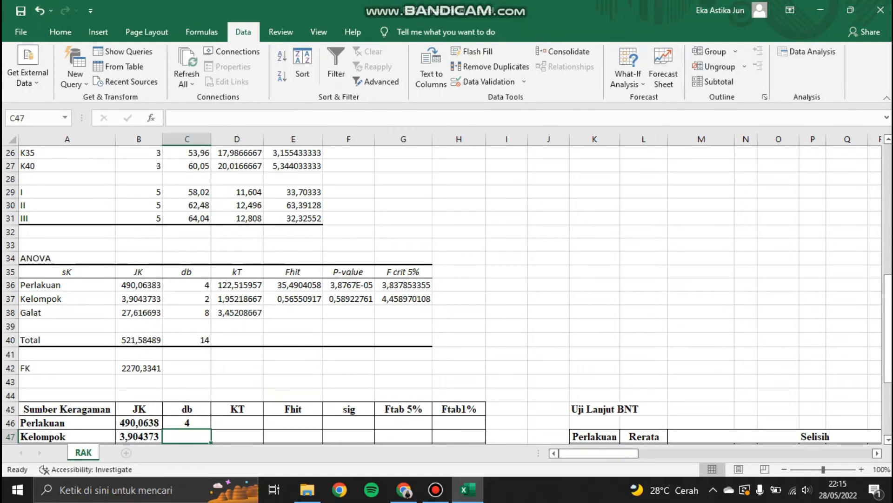
Step: In the Kelompok db cell, enter =COUNTA(B10:D10)-1 using the block headers
{"action": "type", "text": "="}
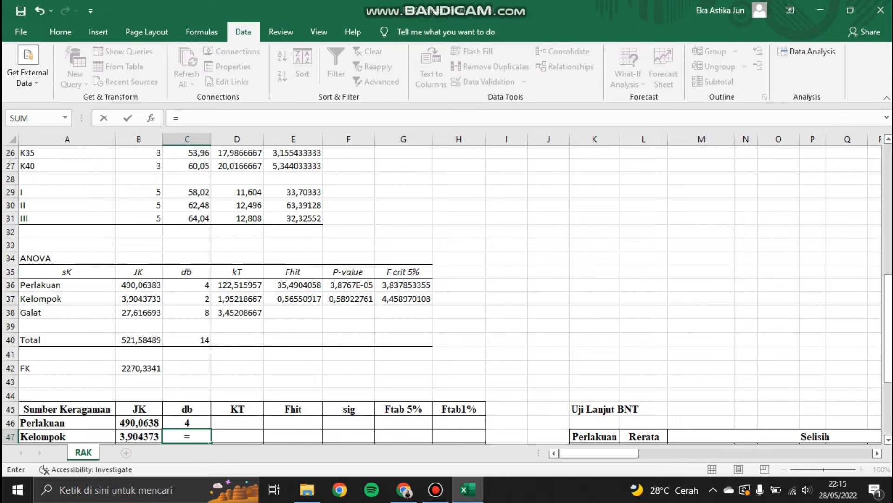
{"action": "type", "text": "counta("}
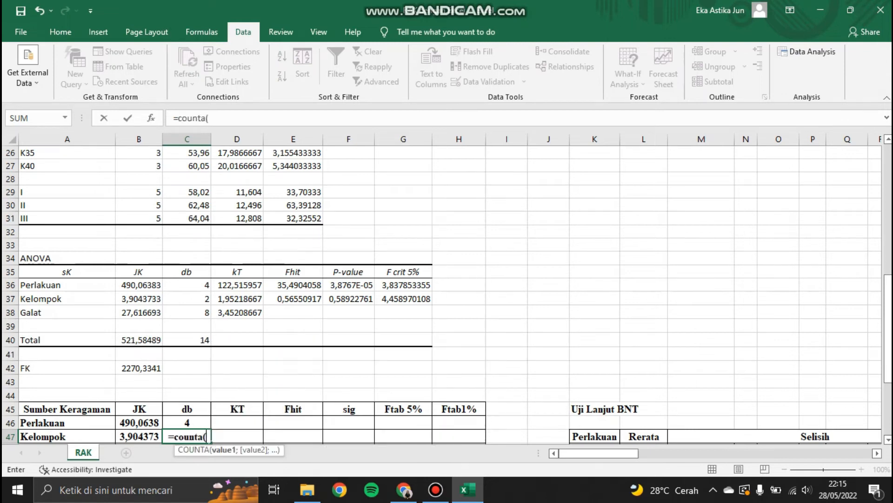
{"action": "scroll", "coordinate": [442, 293], "scroll_direction": "up", "scroll_amount": 8}
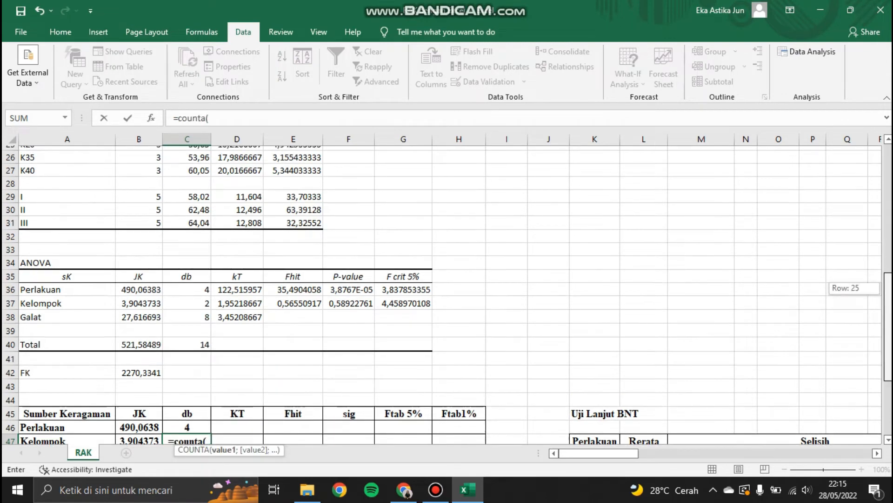
{"action": "left_click_drag", "start_coordinate": [139, 248], "coordinate": [237, 248]}
{"action": "type", "text": ")-1"}
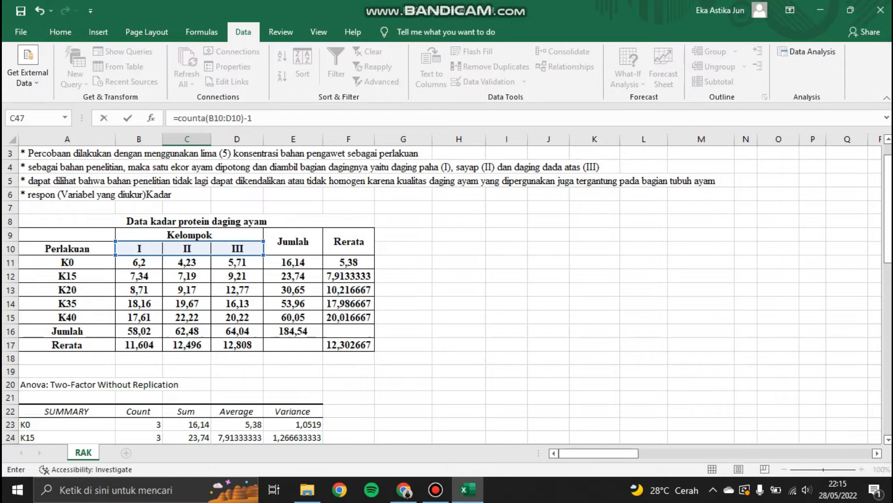
{"action": "key", "text": "Return"}
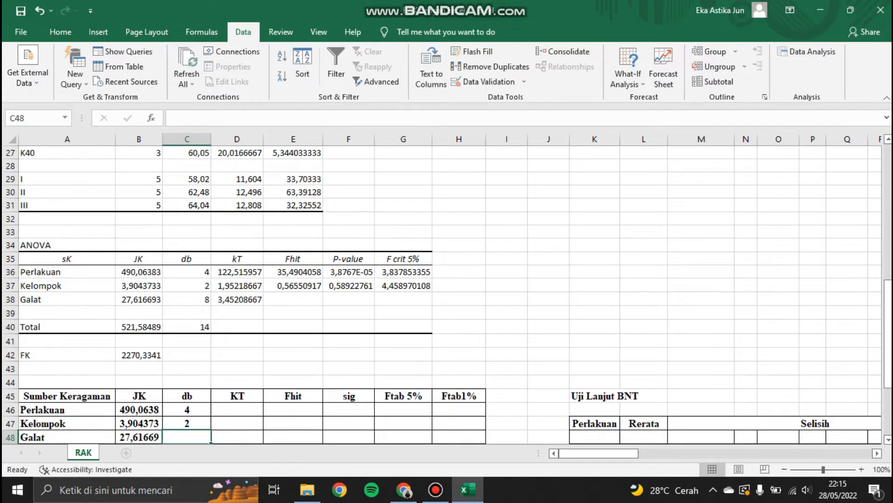
Step: In the Total db cell, enter =COUNTA(B11:D15)-1 using all data values
{"action": "scroll", "coordinate": [442, 293], "scroll_direction": "down", "scroll_amount": 3}
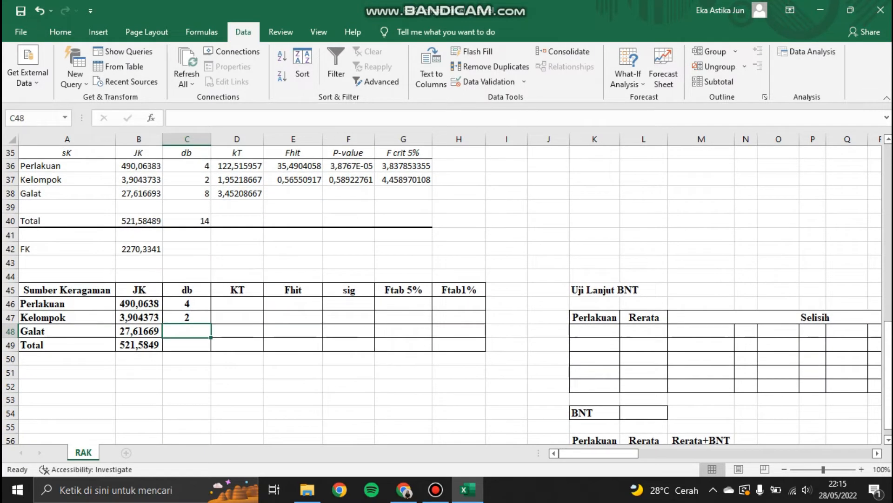
{"action": "key", "text": "Down"}
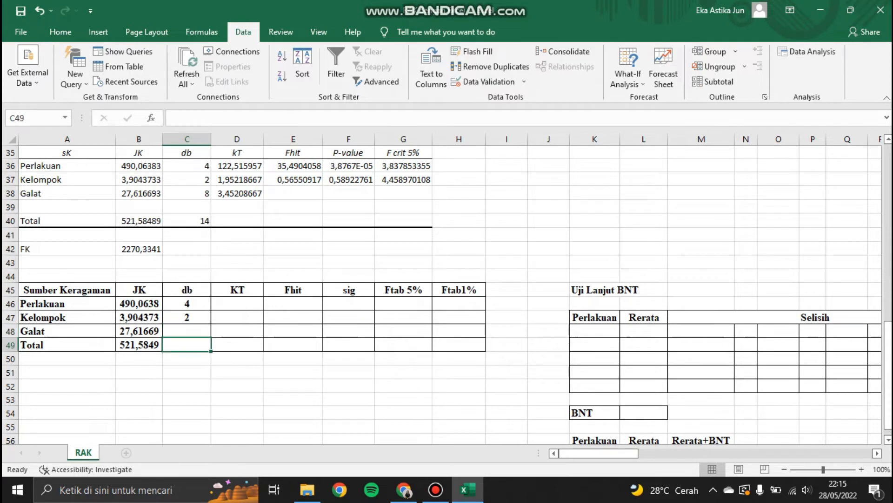
{"action": "type", "text": "=counta("}
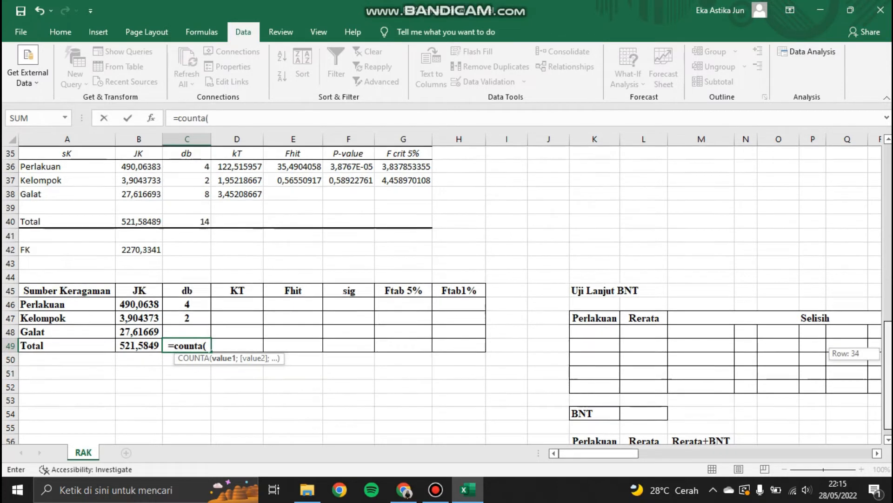
{"action": "scroll", "coordinate": [442, 293], "scroll_direction": "up", "scroll_amount": 9}
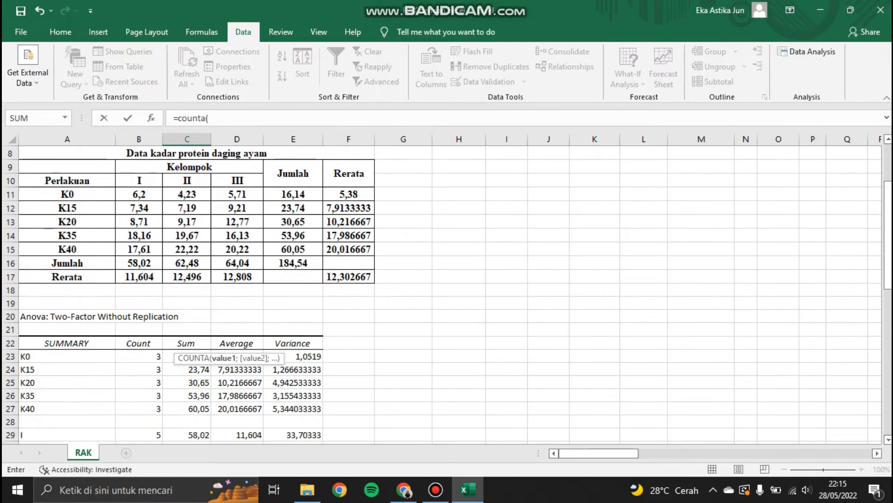
{"action": "left_click_drag", "start_coordinate": [140, 194], "coordinate": [238, 250]}
{"action": "type", "text": ")-1"}
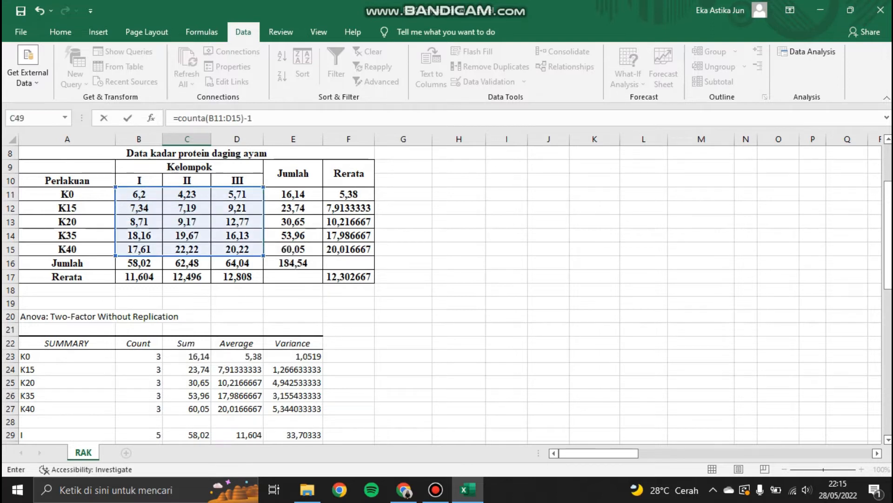
{"action": "key", "text": "Return"}
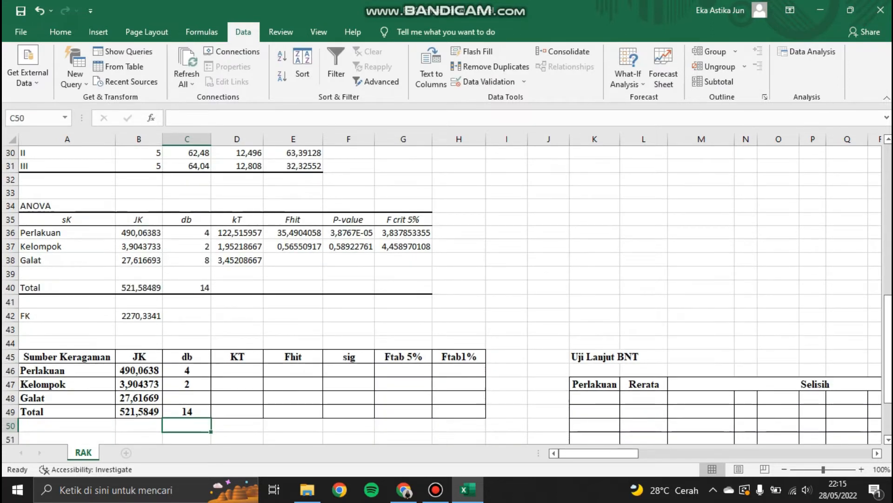
Step: In the Galat db cell, enter =C49-C46-C47
{"action": "key", "text": "Up"}
{"action": "key", "text": "Up"}
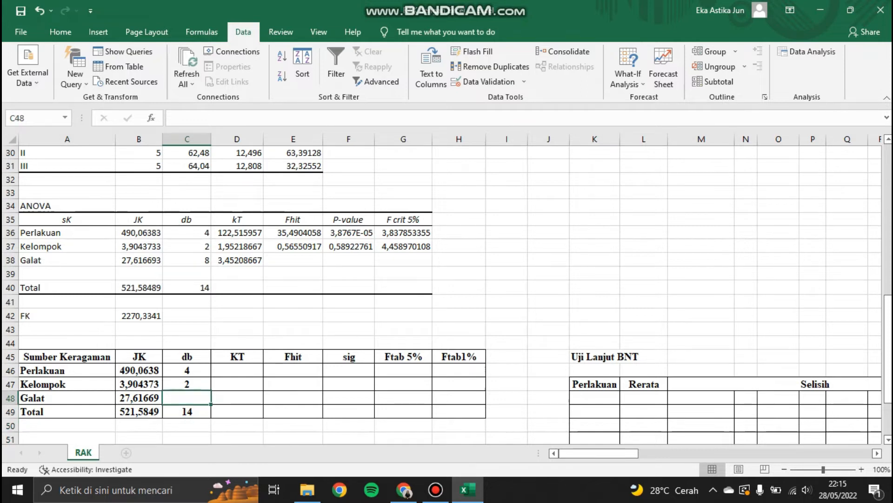
{"action": "type", "text": "="}
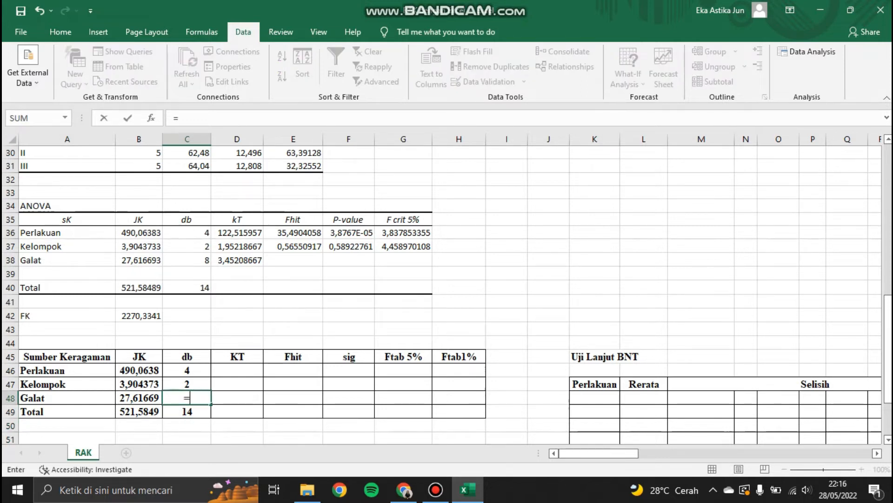
{"action": "key", "text": "Down"}
{"action": "type", "text": "-"}
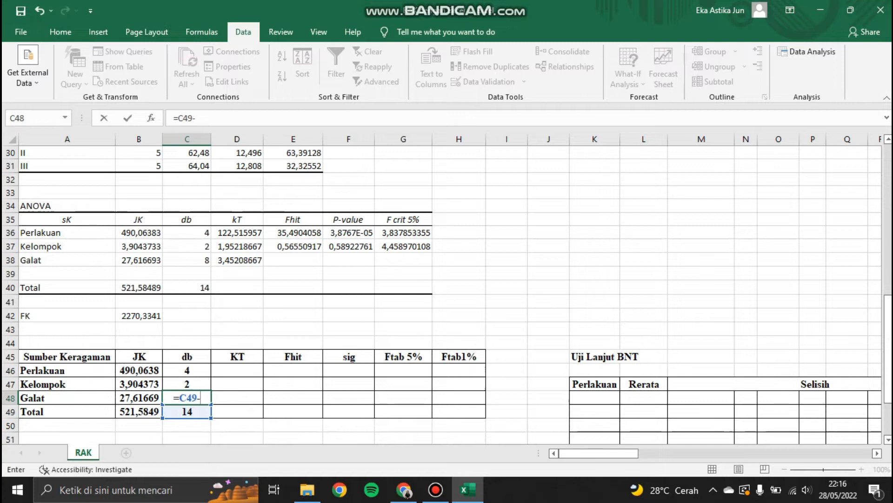
{"action": "key", "text": "Up"}
{"action": "key", "text": "Up"}
{"action": "type", "text": "-"}
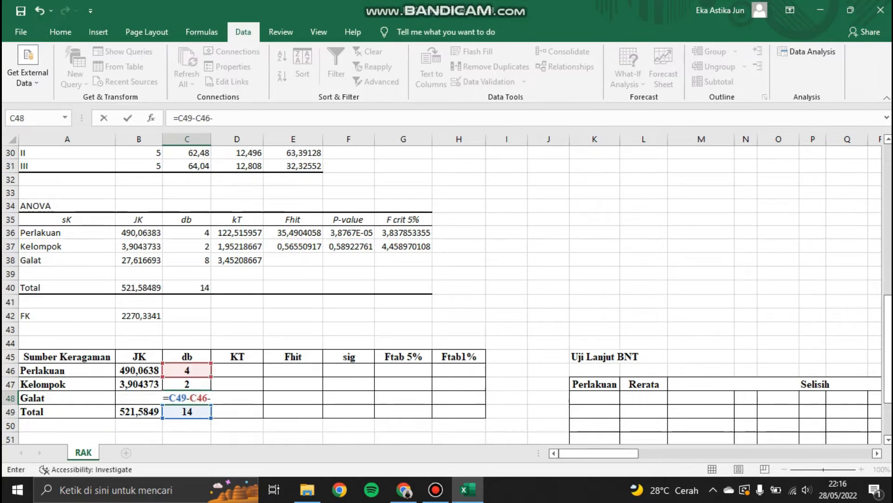
{"action": "key", "text": "Up"}
{"action": "key", "text": "Return"}
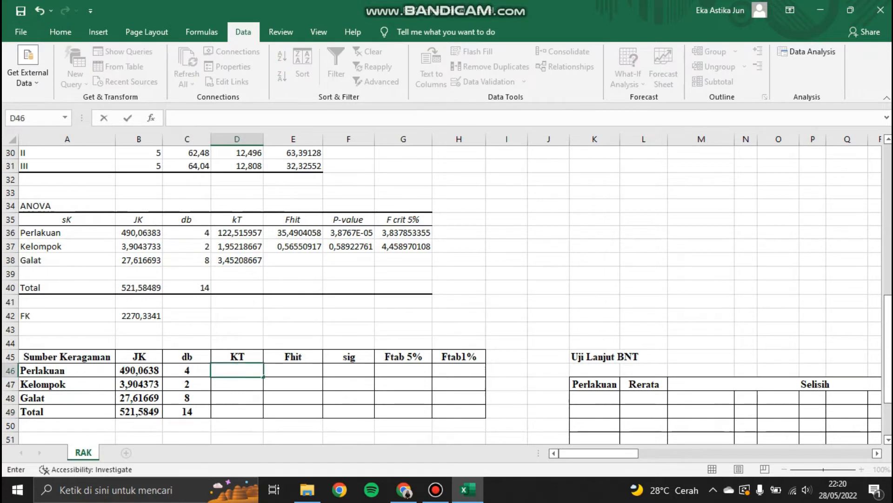
Step: In the Perlakuan KT cell, enter =B46/C46 and fill the formula down through the Galat row
{"action": "type", "text": "="}
{"action": "left_click", "coordinate": [139, 370]}
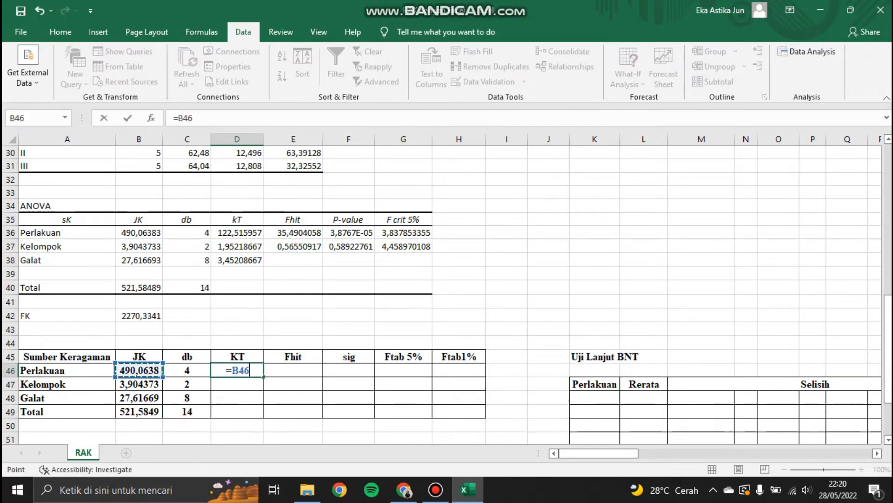
{"action": "type", "text": "/"}
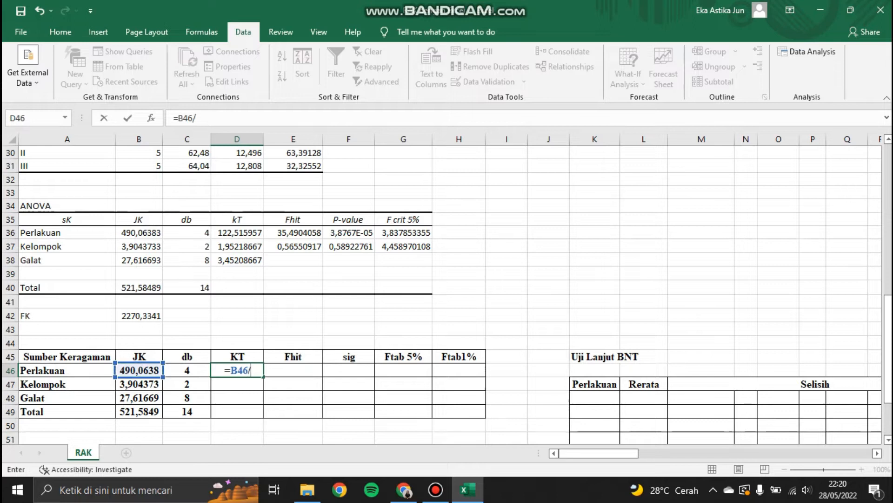
{"action": "key", "text": "Left"}
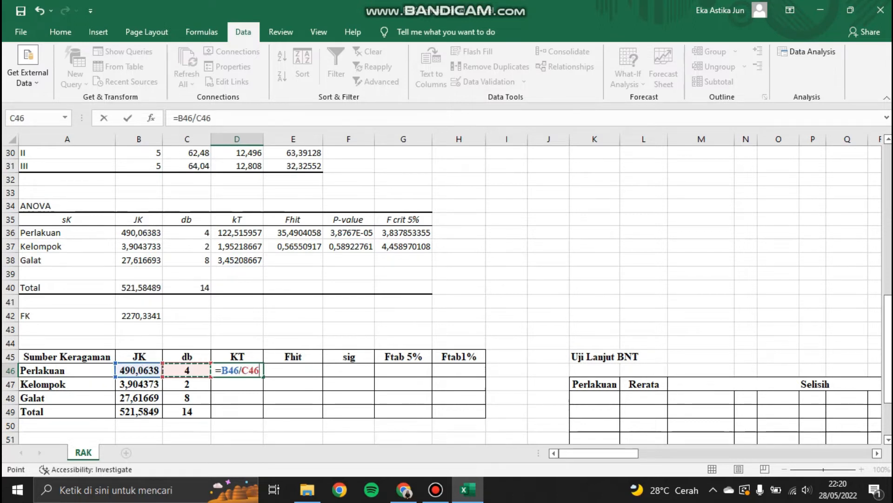
{"action": "key", "text": "Return"}
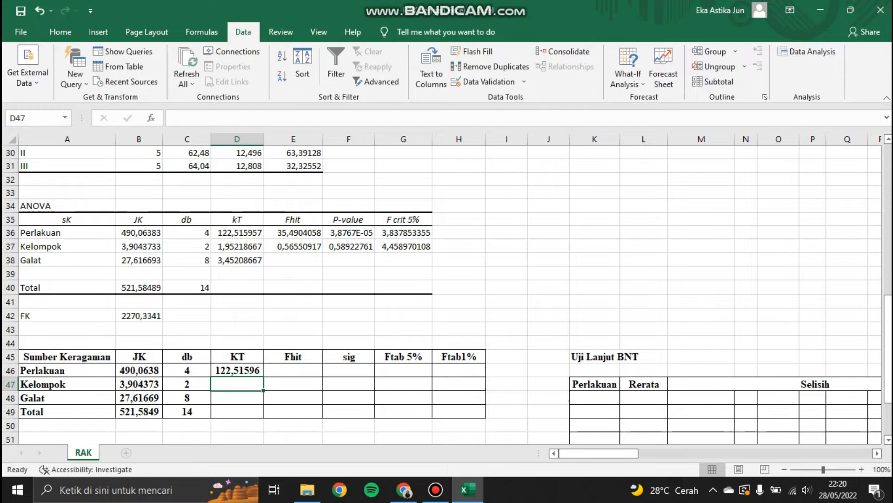
{"action": "left_click", "coordinate": [237, 370]}
{"action": "left_click_drag", "start_coordinate": [263, 377], "coordinate": [252, 399]}
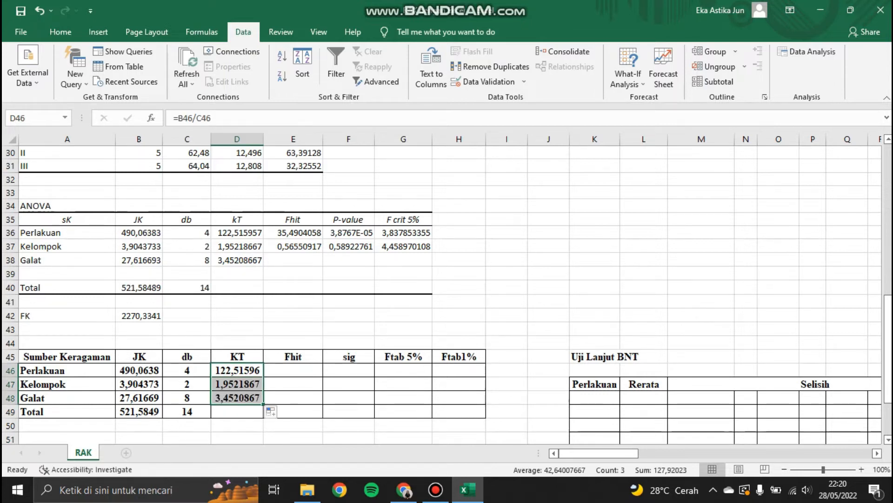
Step: In the Perlakuan Fhit cell, enter =D46/$D$48 and fill the formula down to the Kelompok row
{"action": "left_click", "coordinate": [293, 370]}
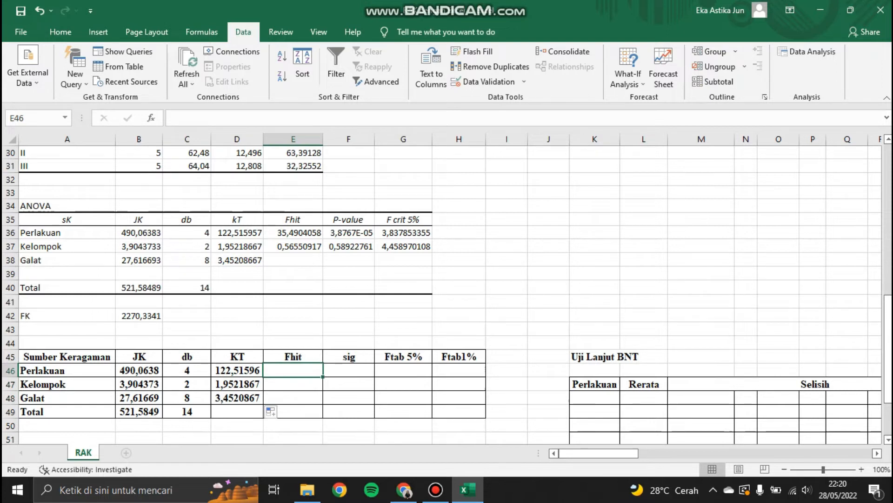
{"action": "type", "text": "="}
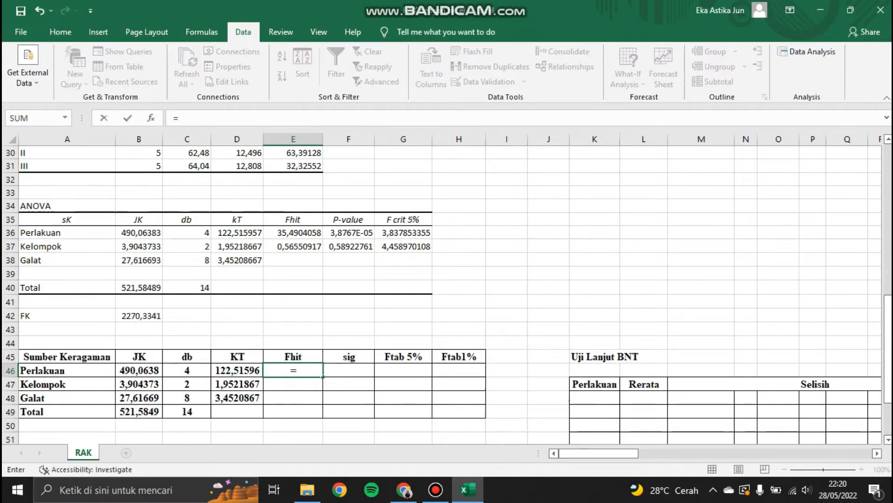
{"action": "key", "text": "Left"}
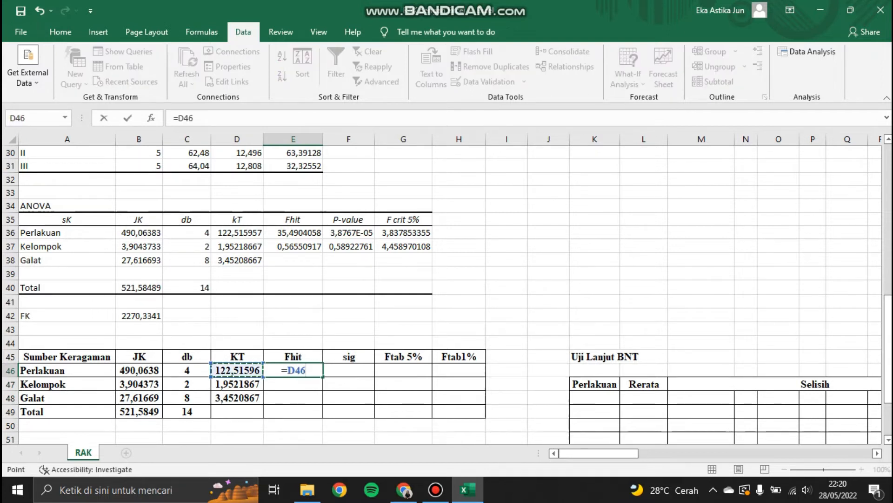
{"action": "type", "text": "/"}
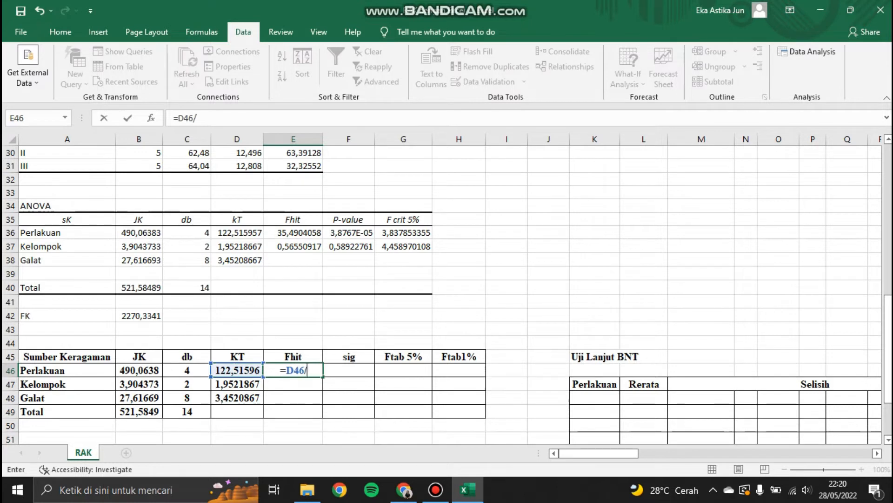
{"action": "left_click", "coordinate": [237, 398]}
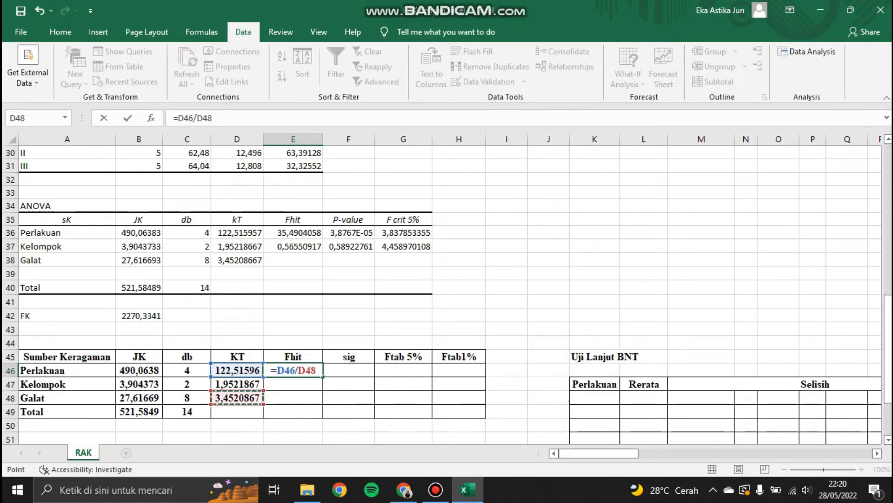
{"action": "key", "text": "F4"}
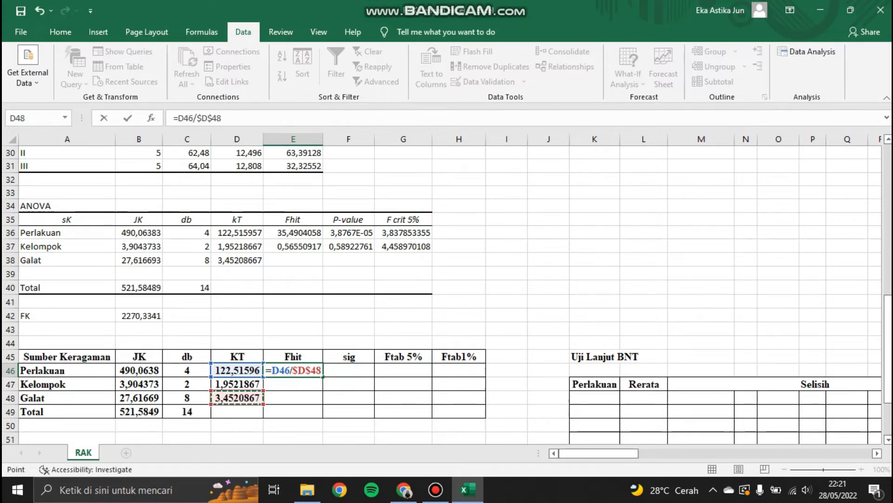
{"action": "key", "text": "Return"}
{"action": "left_click", "coordinate": [294, 370]}
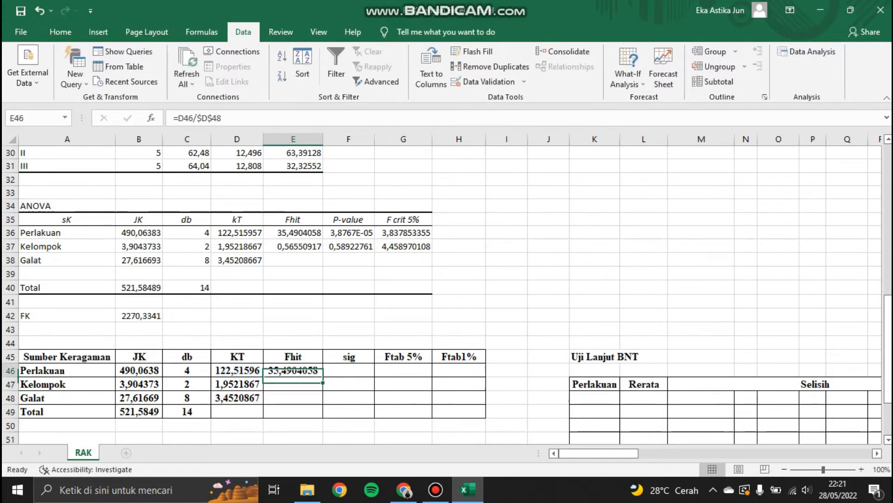
{"action": "left_click_drag", "start_coordinate": [322, 376], "coordinate": [321, 388]}
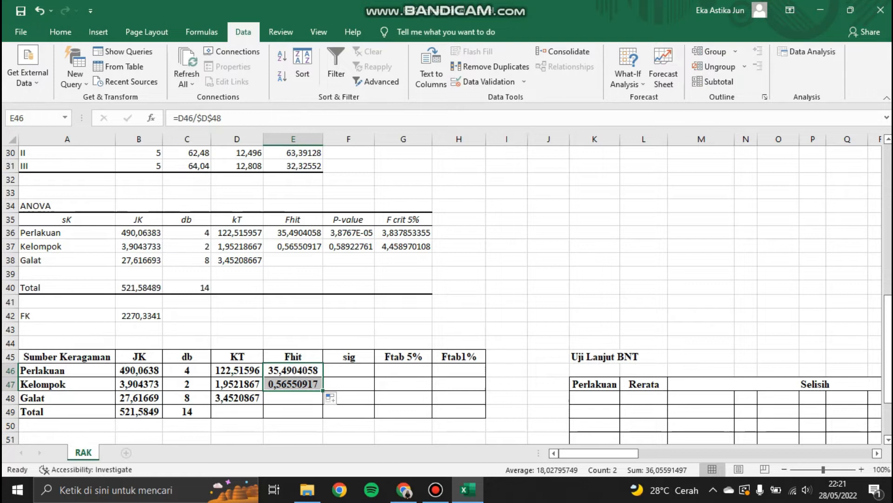
Step: In the Perlakuan Ftab 5% cell, enter =FINV(0,05;C46;$C$48) and fill it down to the Kelompok row
{"action": "left_click", "coordinate": [403, 370]}
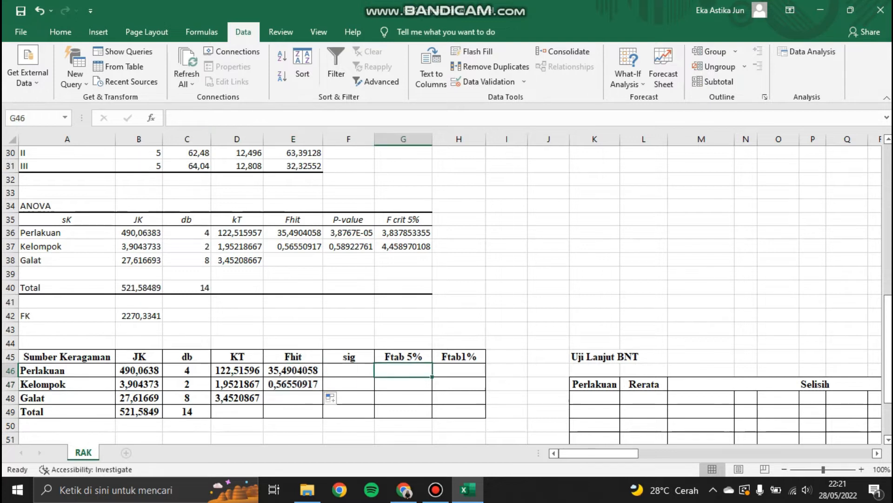
{"action": "type", "text": "="}
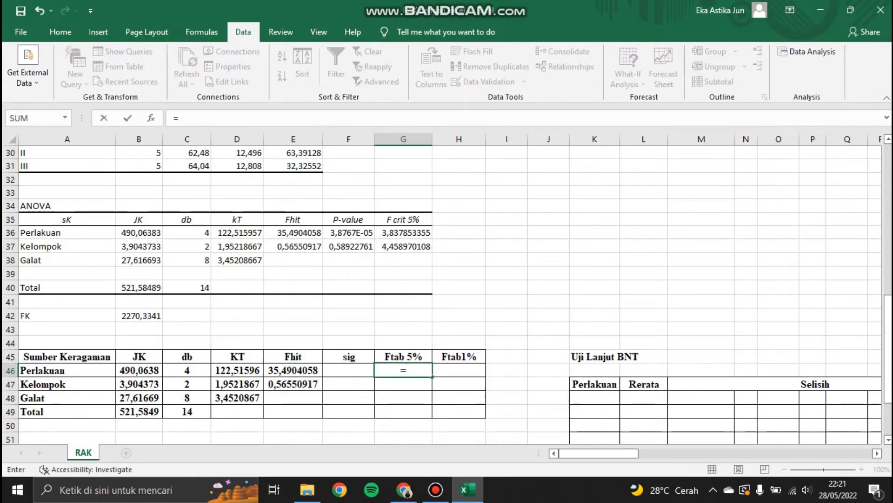
{"action": "type", "text": "finv"}
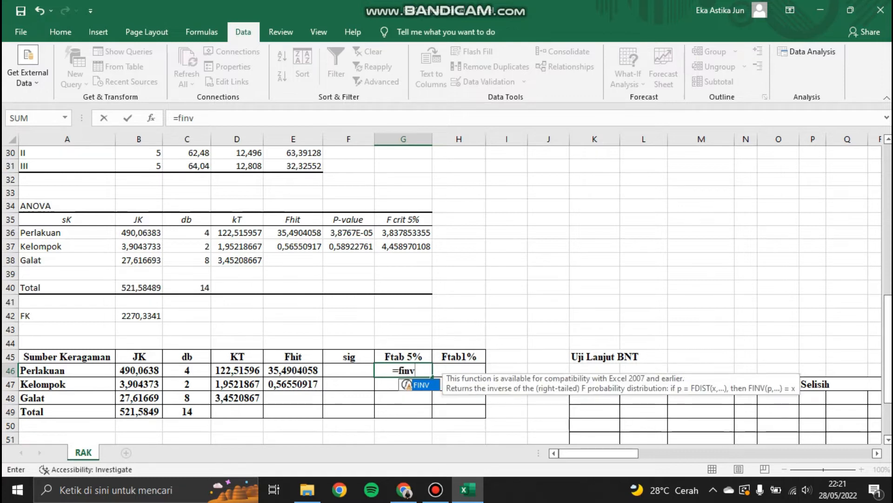
{"action": "type", "text": "(0"}
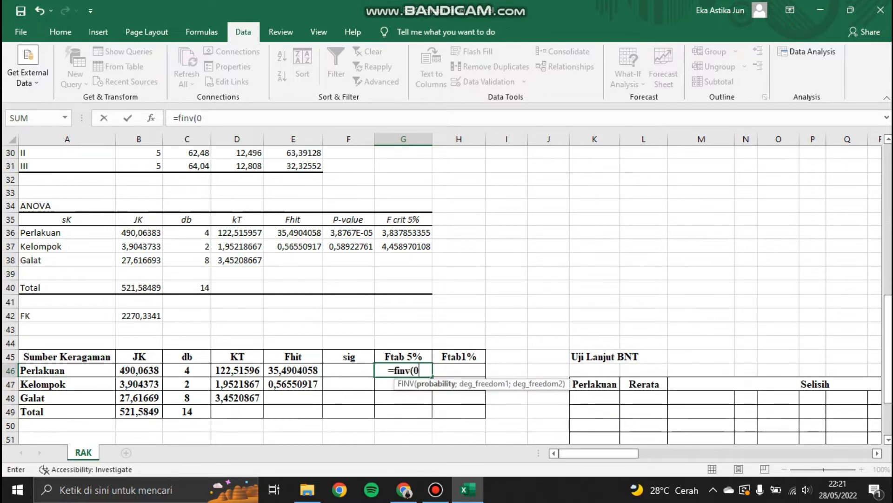
{"action": "type", "text": ",05;"}
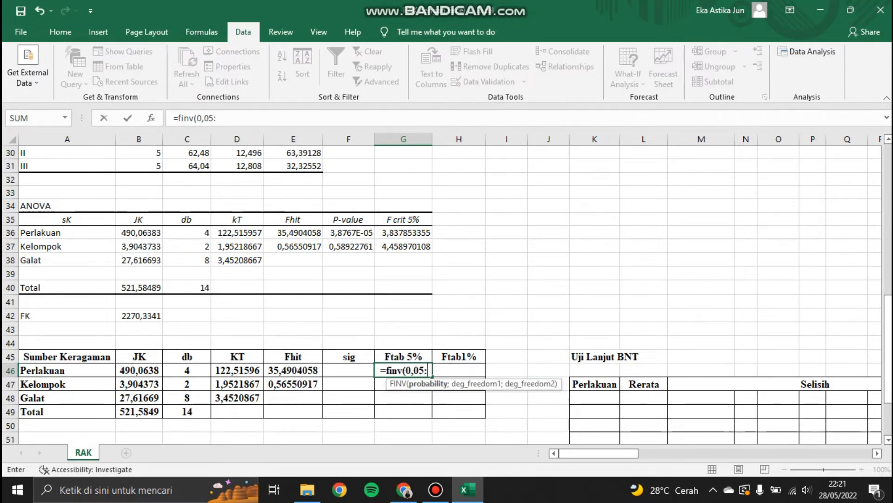
{"action": "key", "text": "BackSpace"}
{"action": "type", "text": ";"}
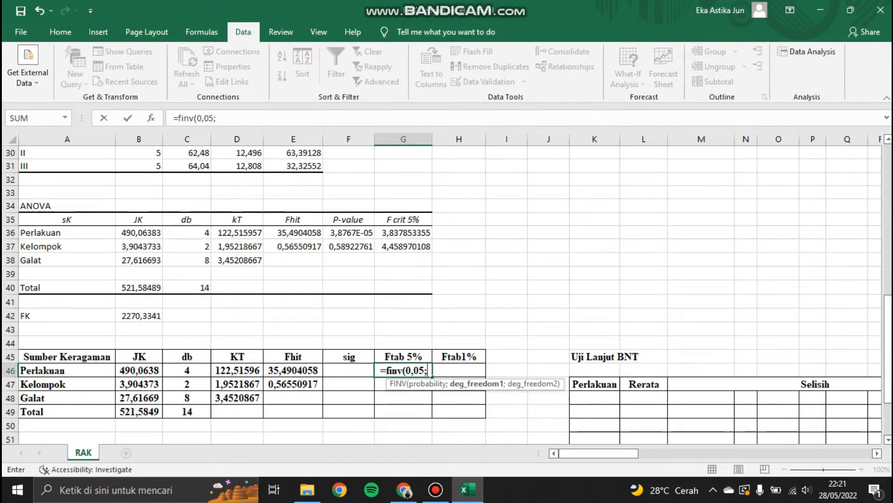
{"action": "left_click", "coordinate": [187, 371]}
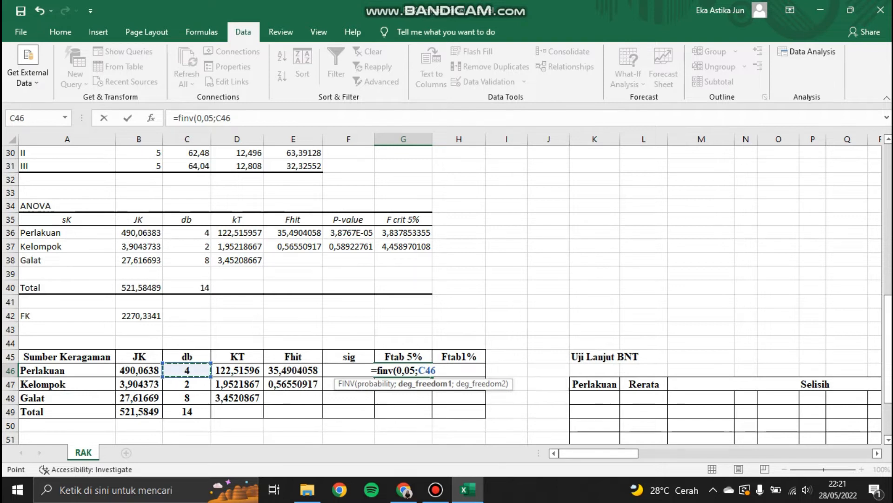
{"action": "type", "text": ";"}
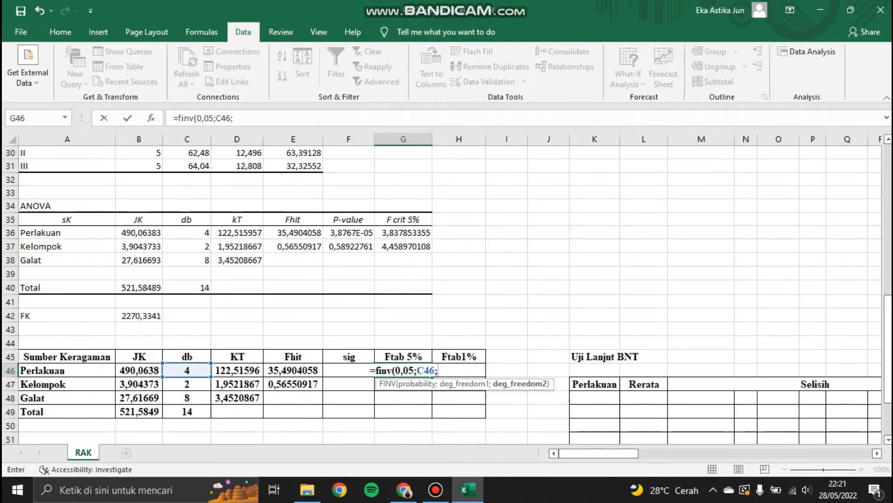
{"action": "left_click", "coordinate": [186, 398]}
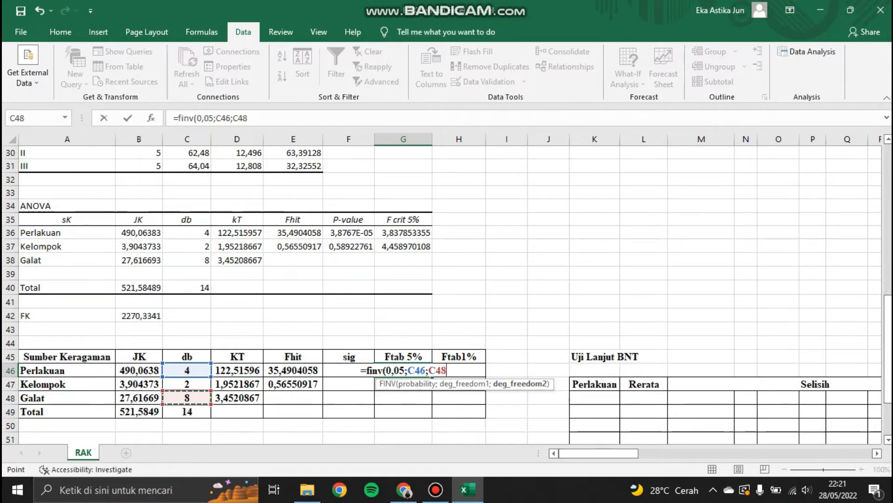
{"action": "key", "text": "F4"}
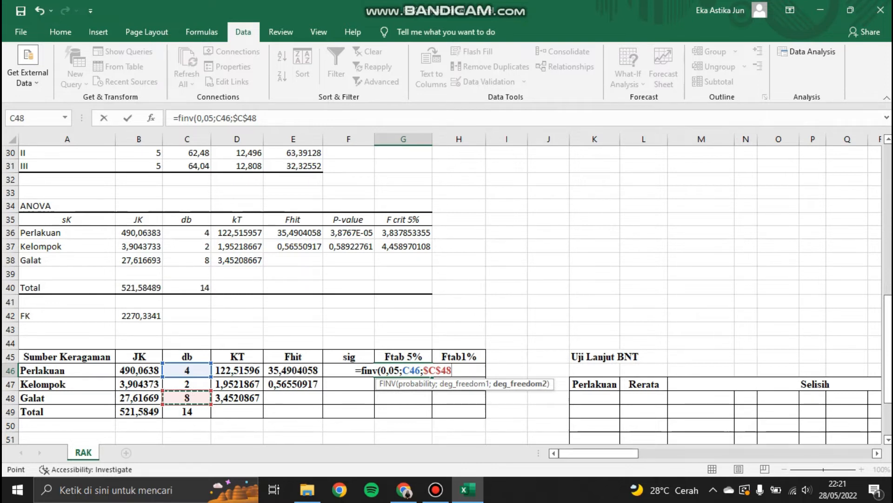
{"action": "type", "text": ")"}
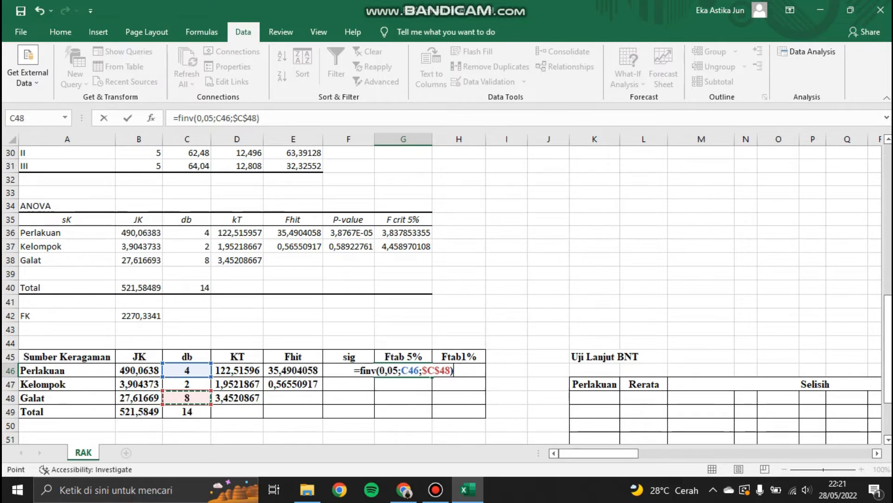
{"action": "key", "text": "Return"}
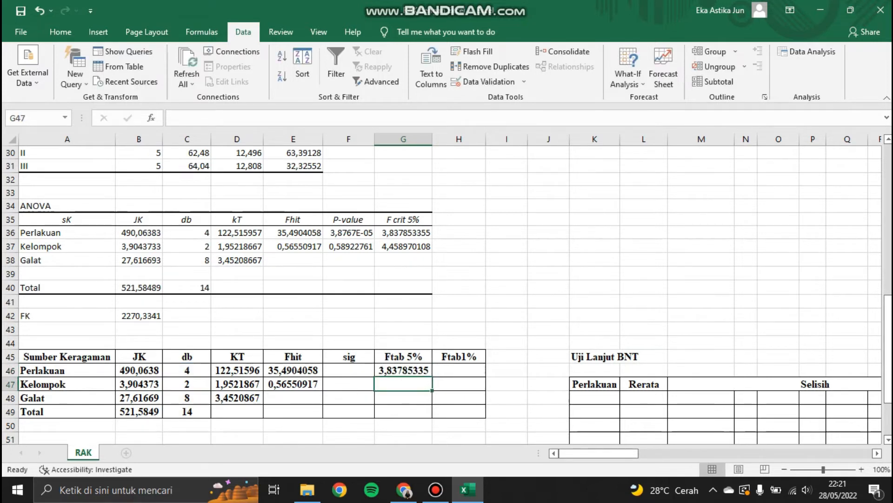
{"action": "left_click", "coordinate": [403, 371]}
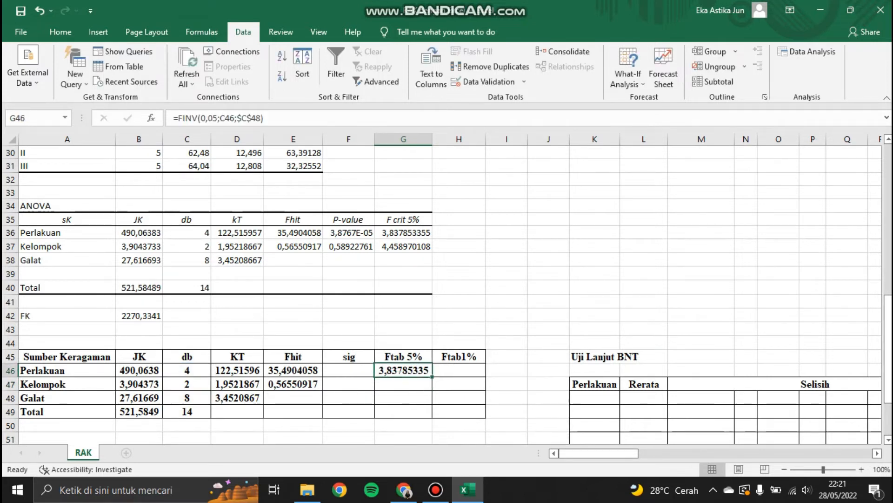
{"action": "left_click_drag", "start_coordinate": [432, 376], "coordinate": [432, 390]}
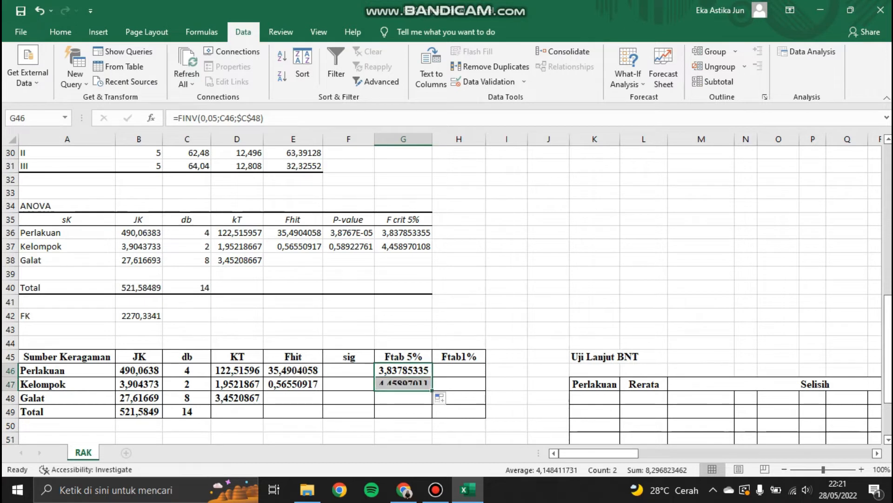
Step: In the Perlakuan Ftab1% cell, enter =FINV(0,01;C46;$C$48) and fill it down to the Kelompok row
{"action": "left_click", "coordinate": [459, 370]}
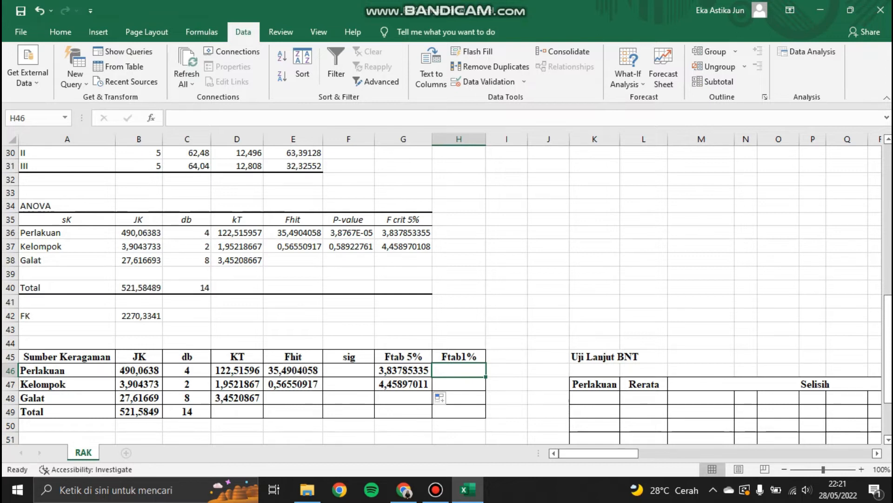
{"action": "type", "text": "="}
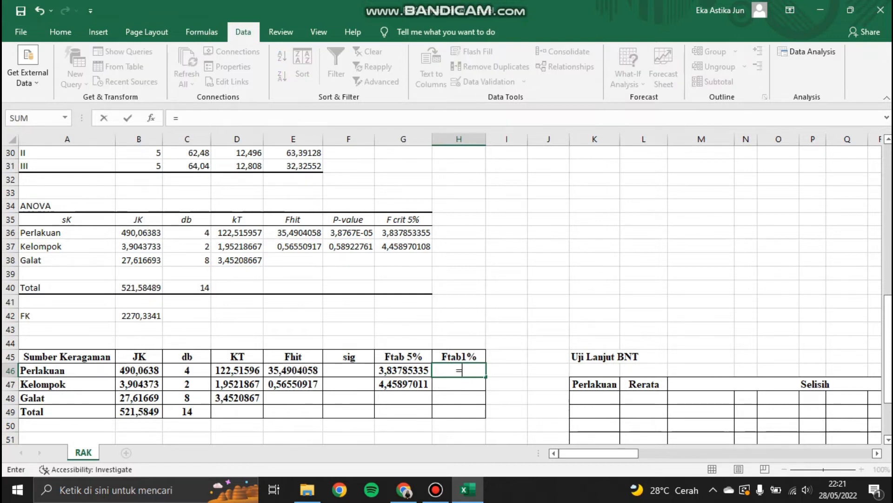
{"action": "type", "text": "finv"}
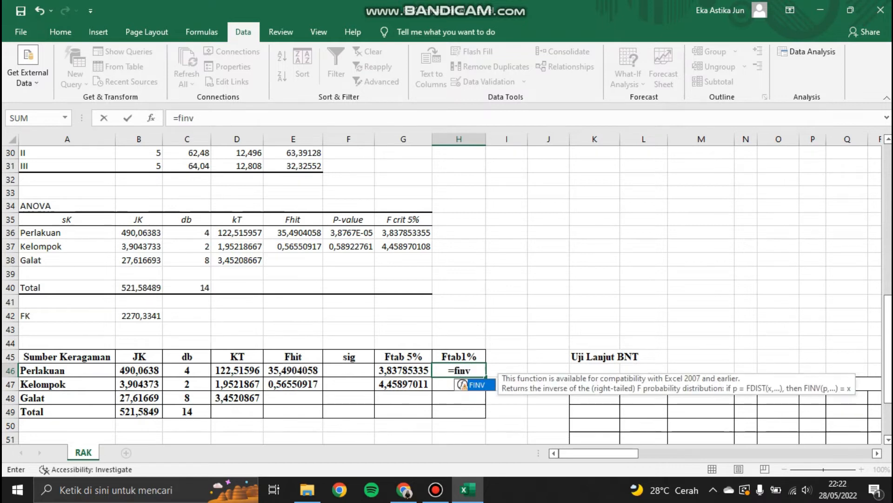
{"action": "type", "text": "(0,"}
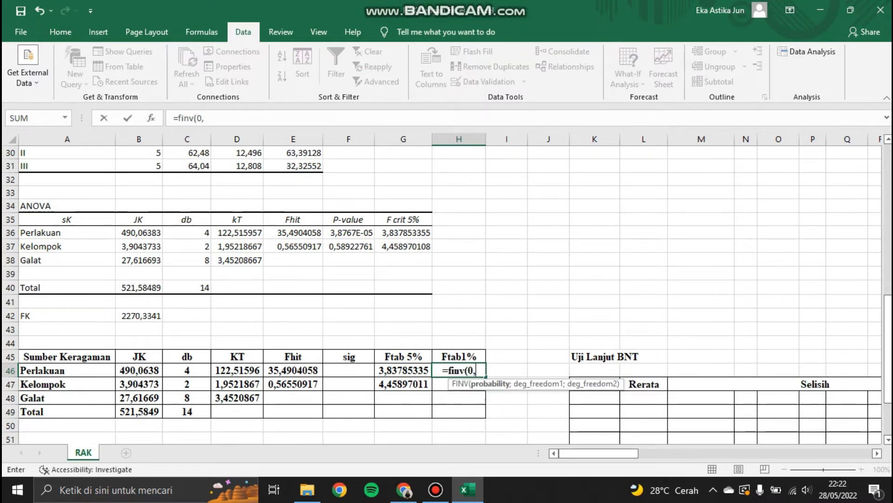
{"action": "type", "text": "01"}
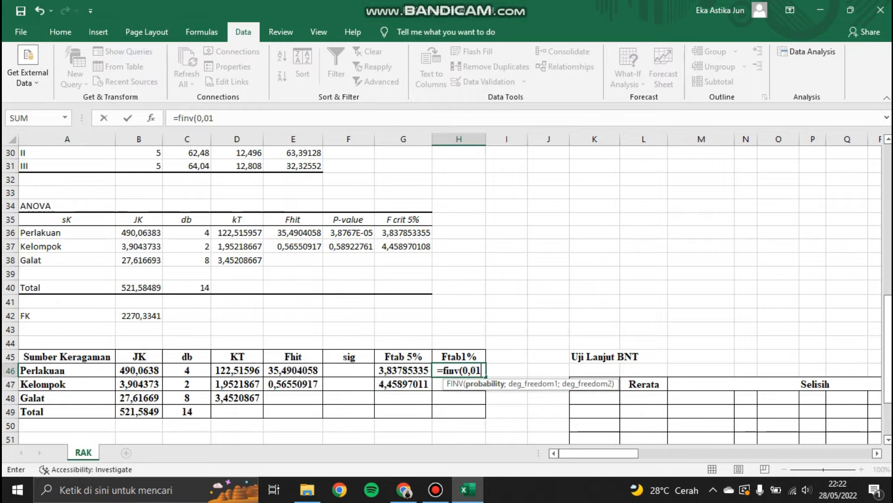
{"action": "type", "text": ";"}
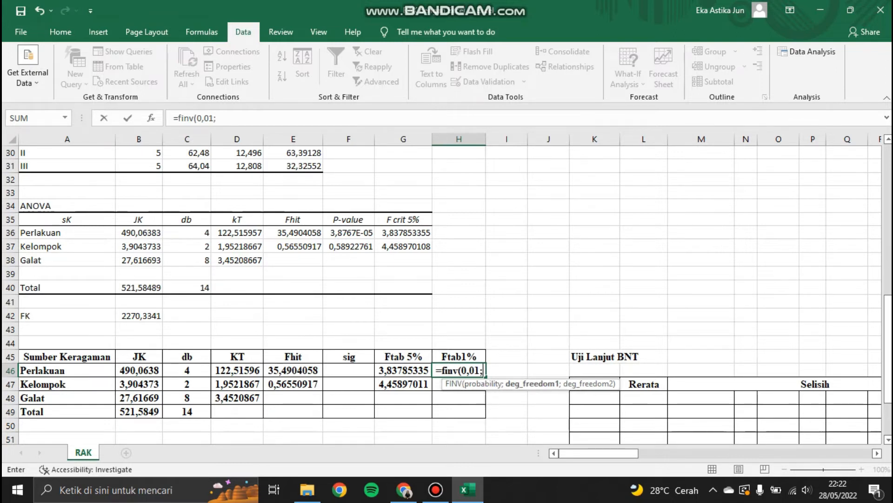
{"action": "left_click", "coordinate": [187, 370]}
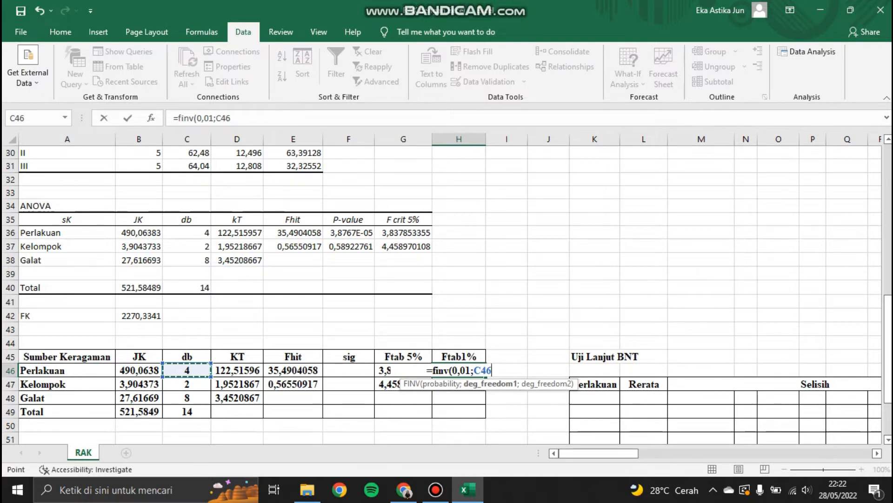
{"action": "type", "text": ";"}
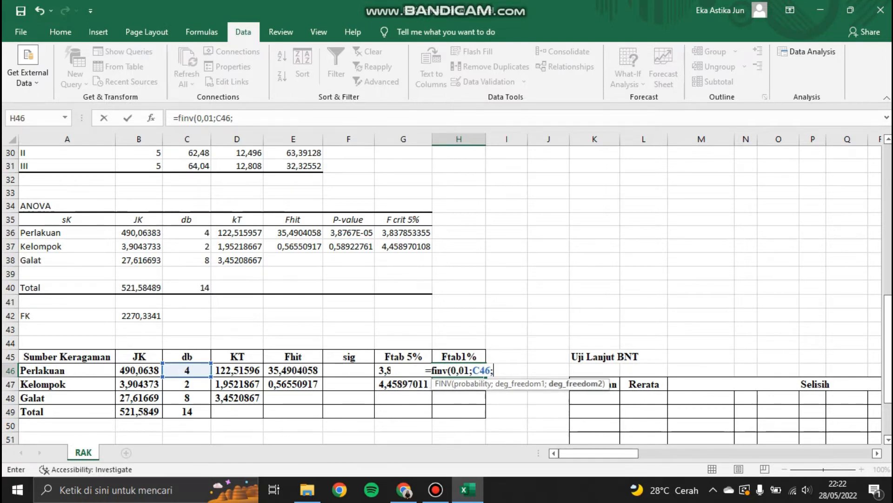
{"action": "left_click", "coordinate": [186, 397]}
{"action": "key", "text": "F4"}
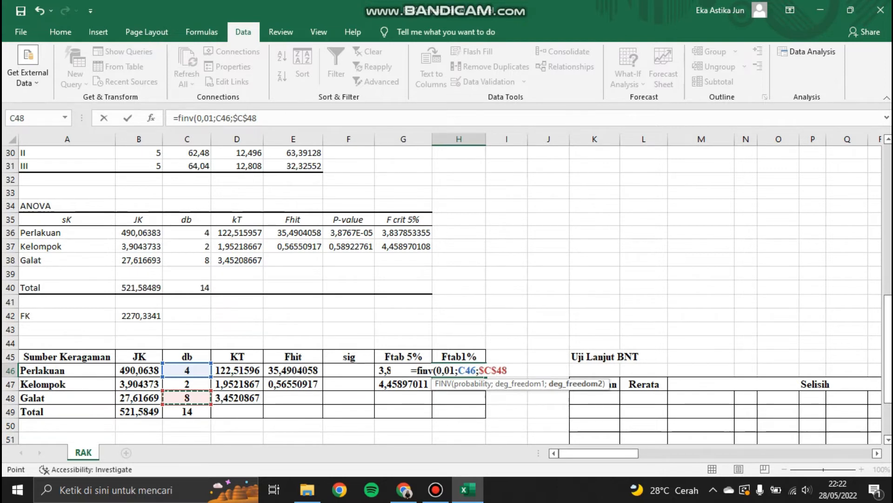
{"action": "type", "text": ")"}
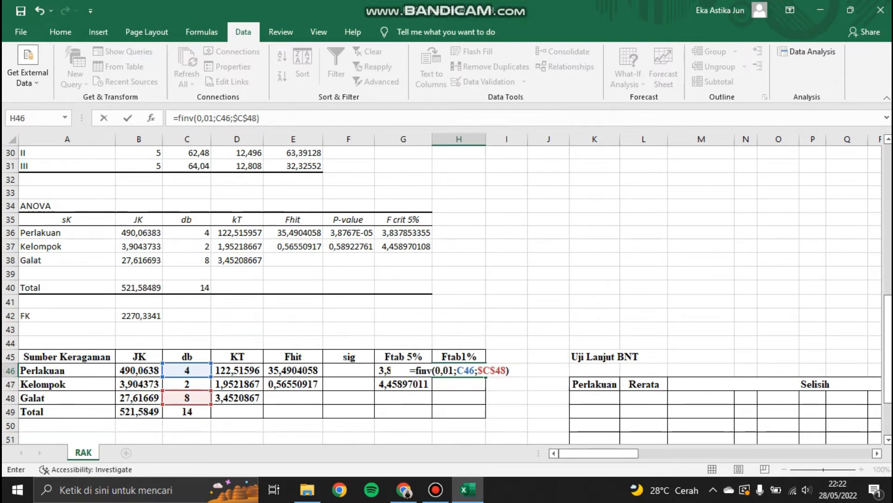
{"action": "key", "text": "Return"}
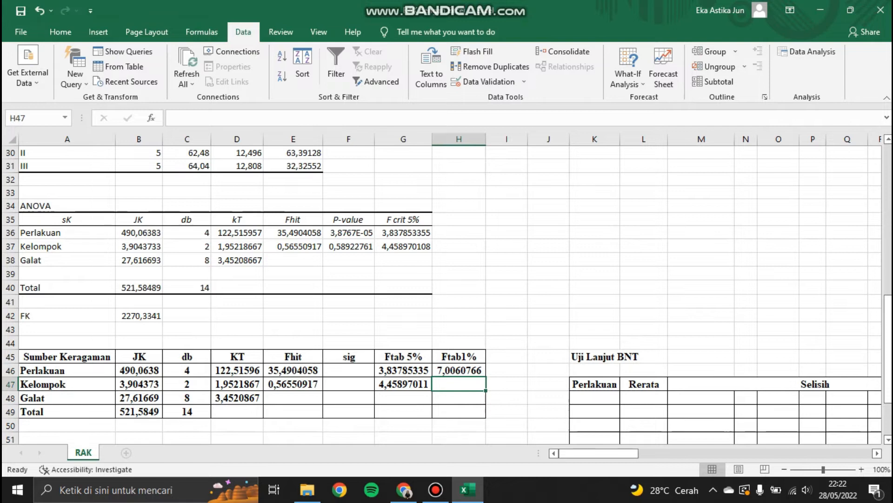
{"action": "left_click", "coordinate": [459, 371]}
{"action": "left_click_drag", "start_coordinate": [486, 377], "coordinate": [484, 389]}
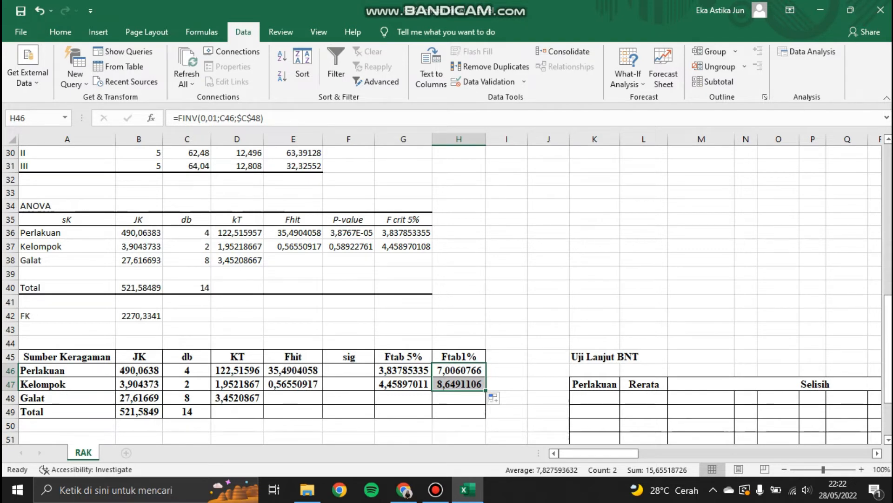
Step: In the Perlakuan sig cell, enter =IF(E46<F47;"ns";IF(E46>G46;"*";"**")), accept the suggested correction, and fill it down to the Kelompok row
{"action": "left_click", "coordinate": [349, 371]}
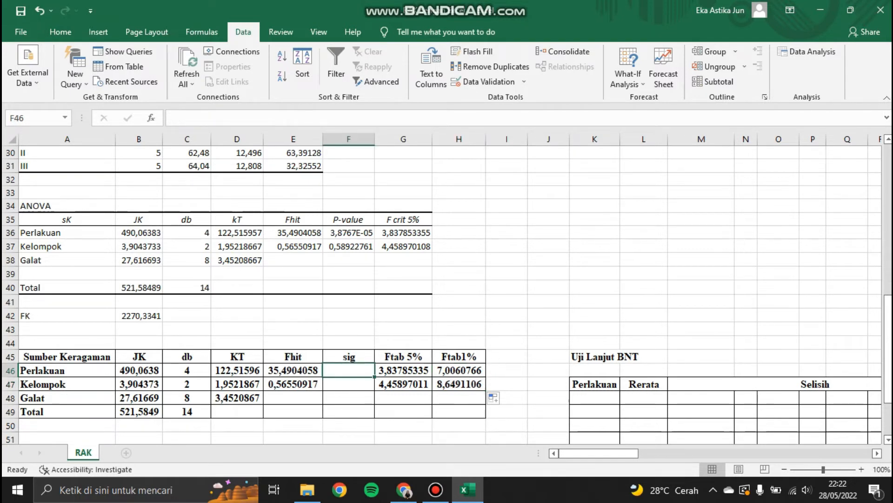
{"action": "type", "text": "=if("}
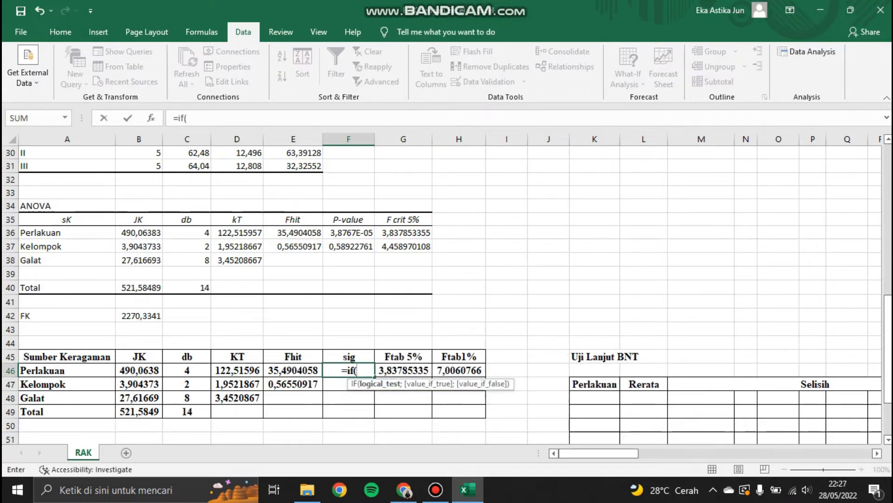
{"action": "key", "text": "Left"}
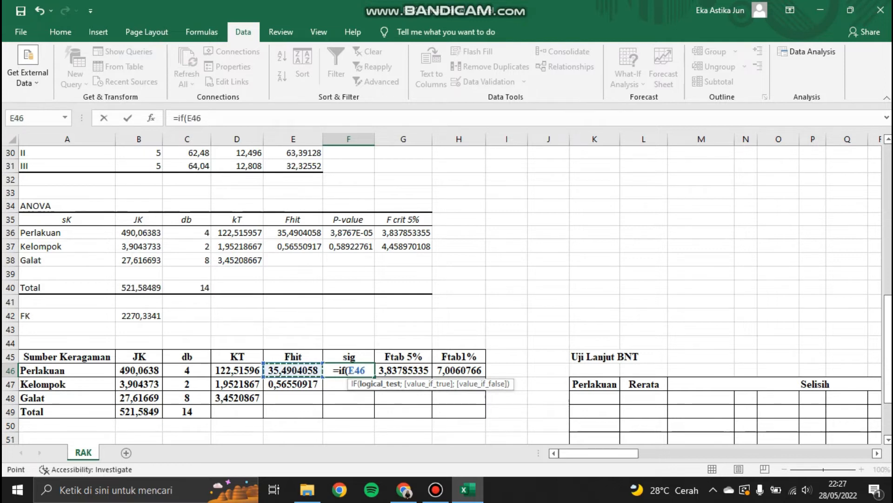
{"action": "type", "text": "<"}
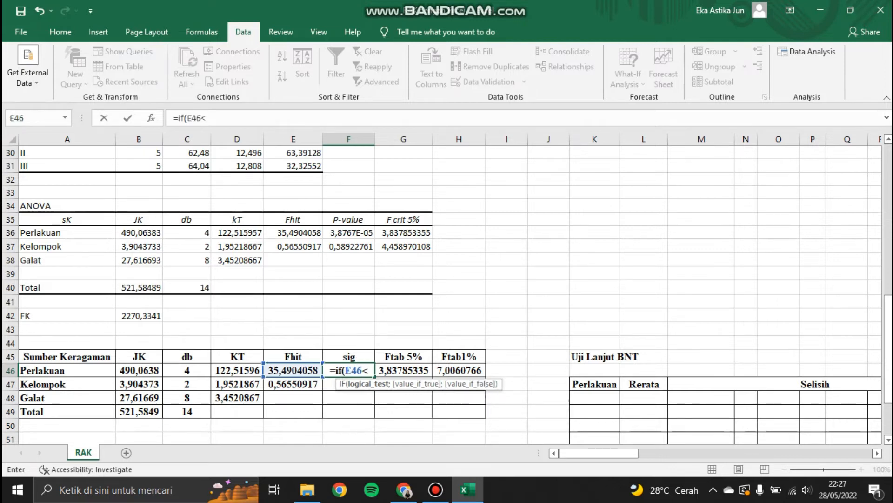
{"action": "type", "text": "F47"}
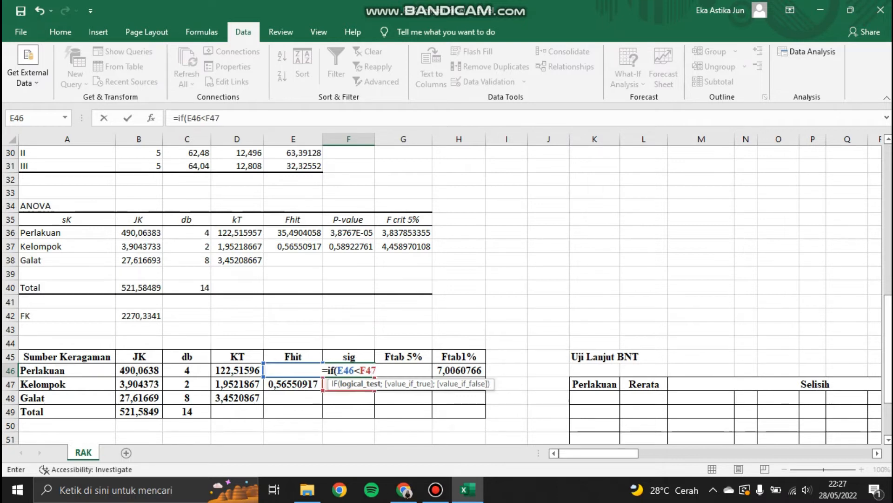
{"action": "type", "text": ";"}
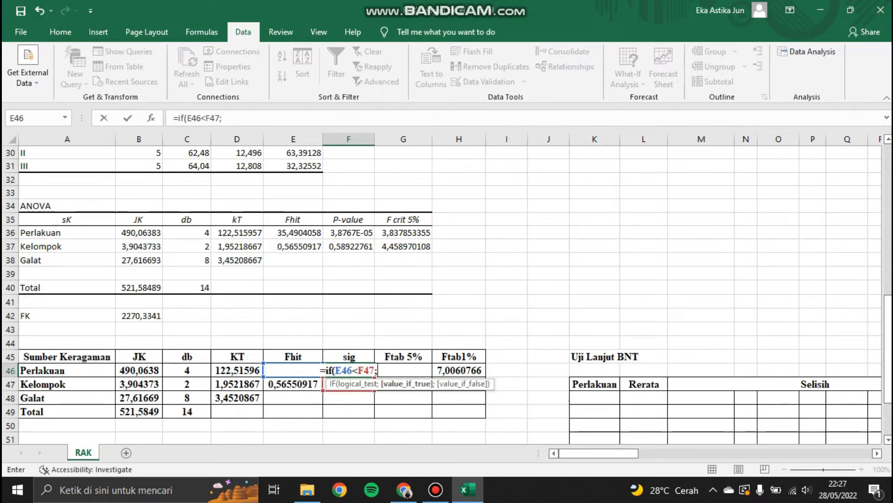
{"action": "type", "text": "\""}
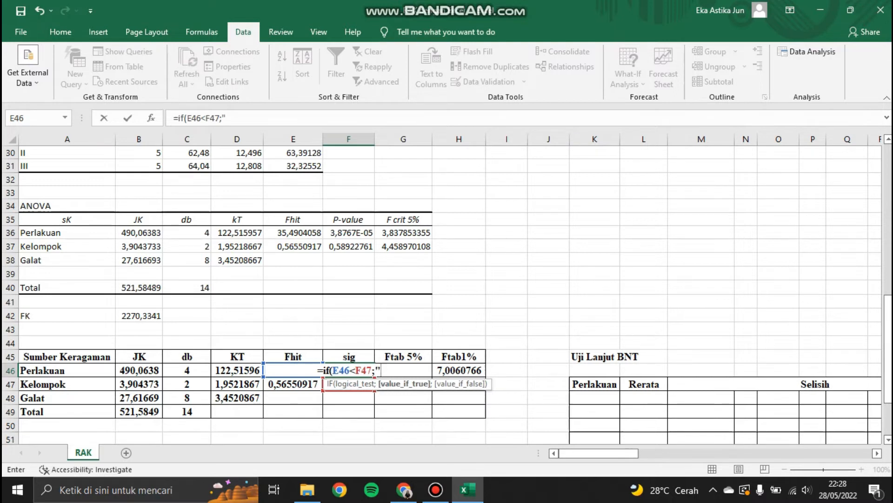
{"action": "type", "text": "ns\";i"}
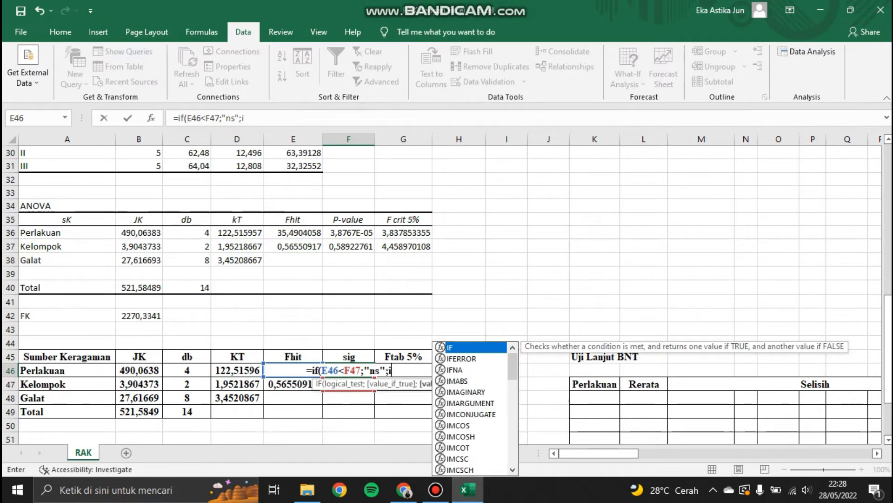
{"action": "type", "text": "f"}
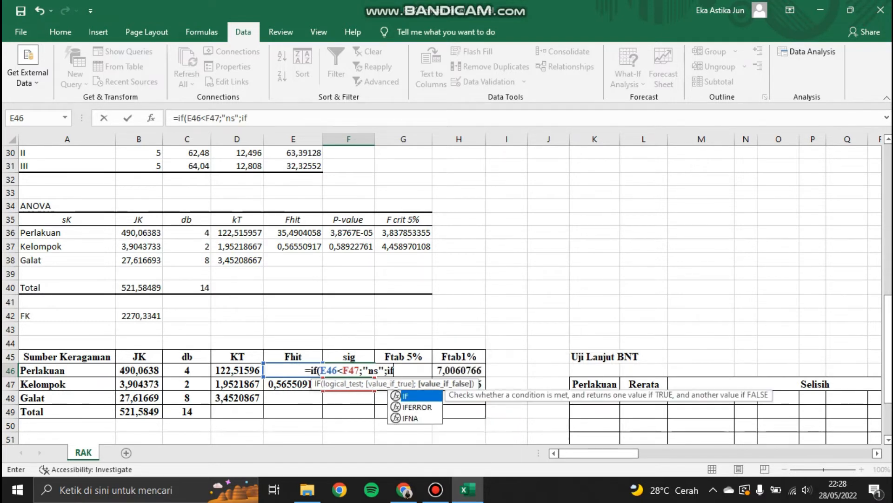
{"action": "type", "text": "("}
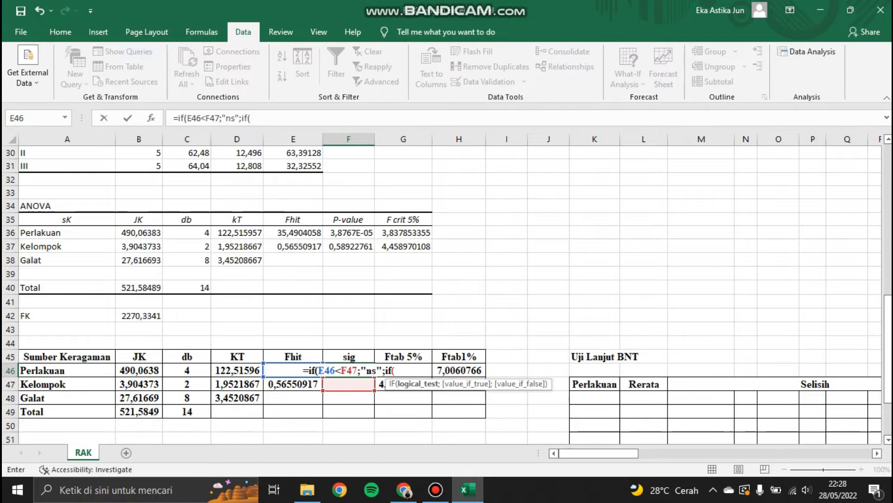
{"action": "type", "text": "E46"}
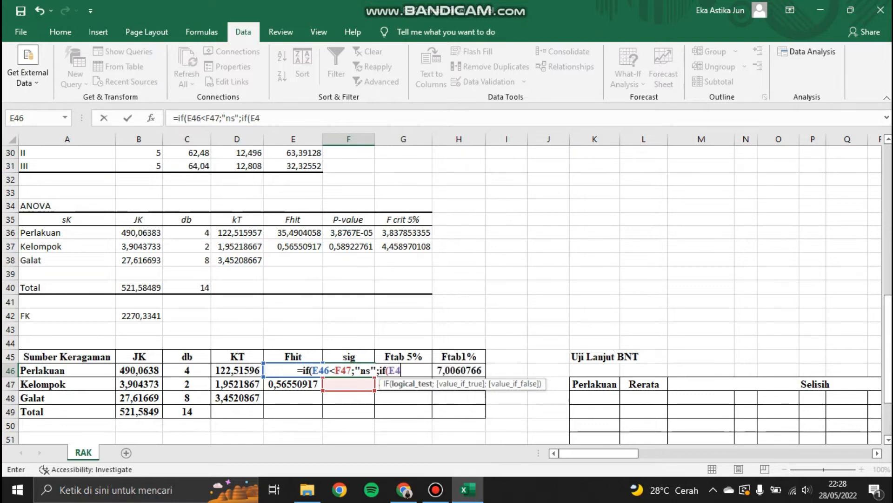
{"action": "type", "text": ">"}
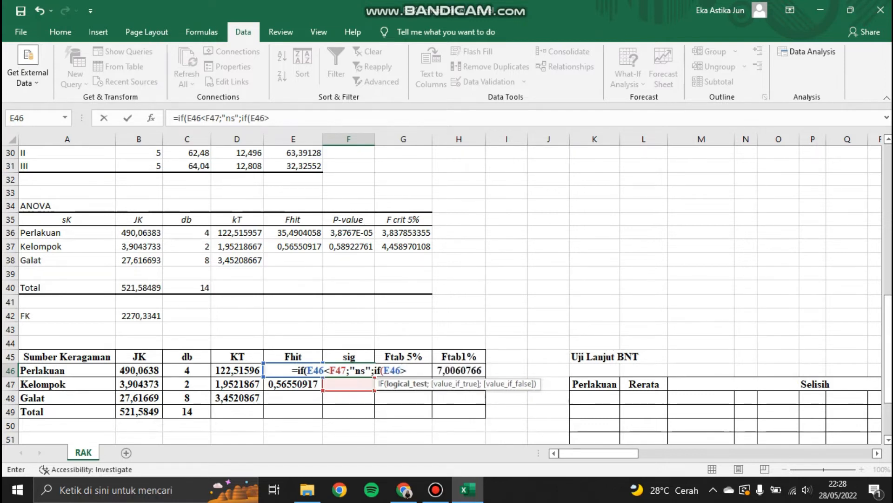
{"action": "type", "text": "G46"}
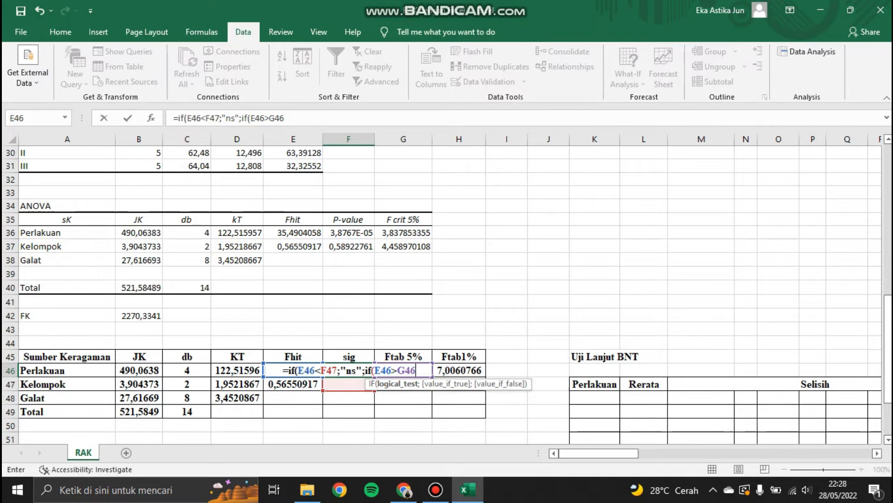
{"action": "type", "text": ";"}
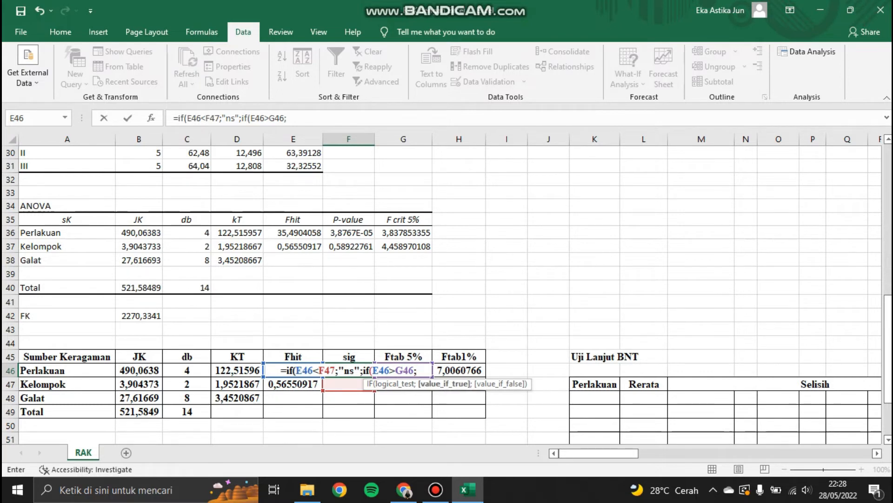
{"action": "type", "text": "\""}
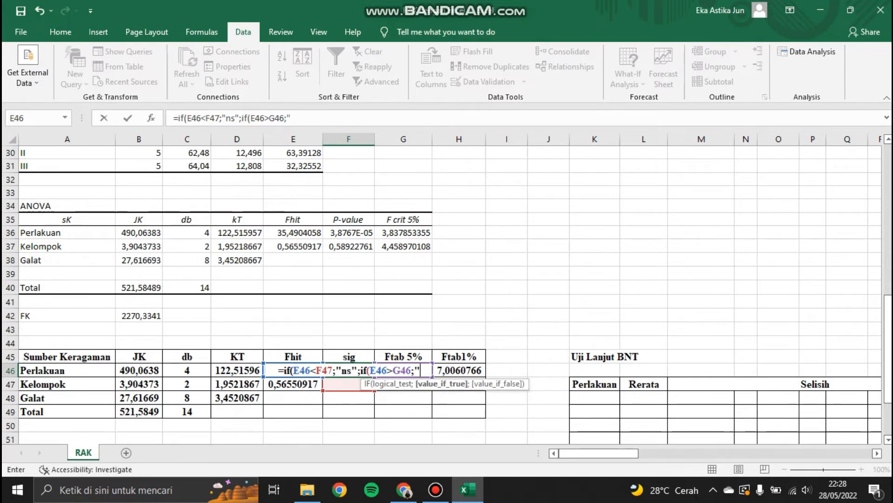
{"action": "type", "text": "*"}
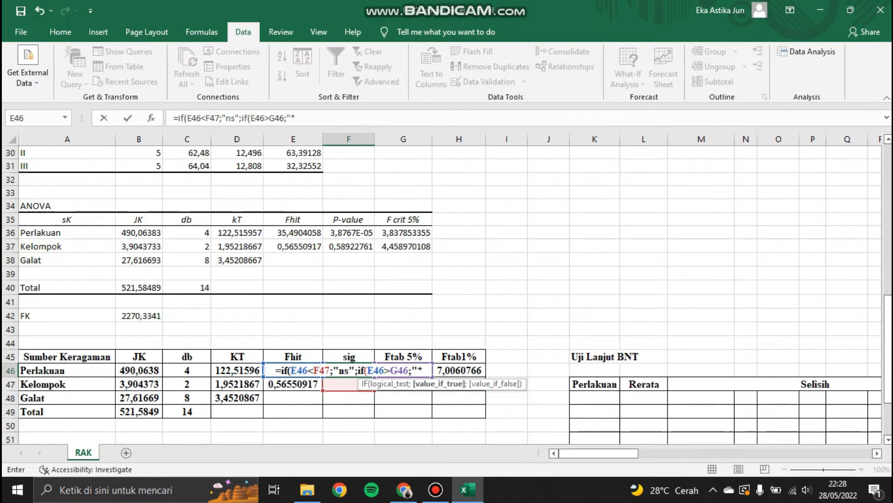
{"action": "type", "text": "\""}
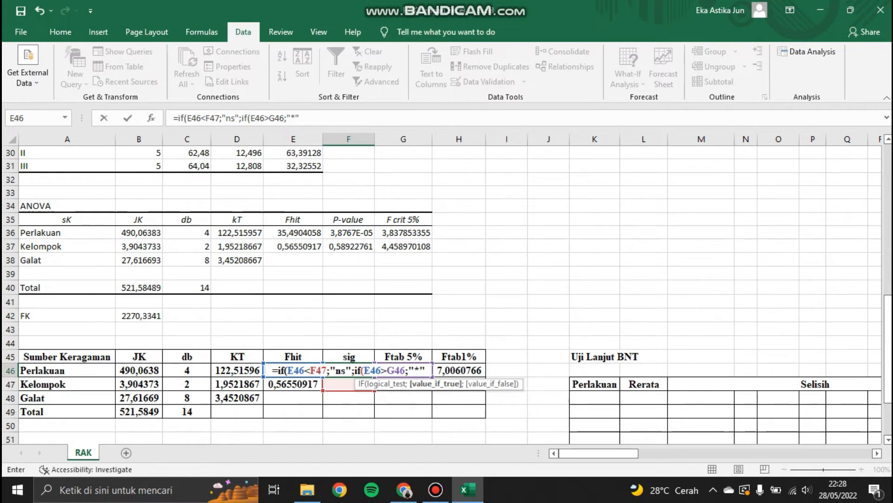
{"action": "type", "text": ";"}
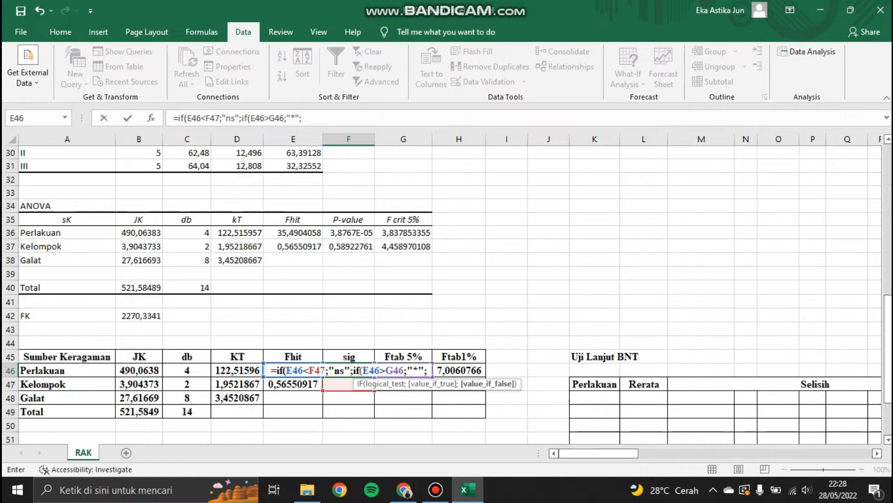
{"action": "type", "text": "\""}
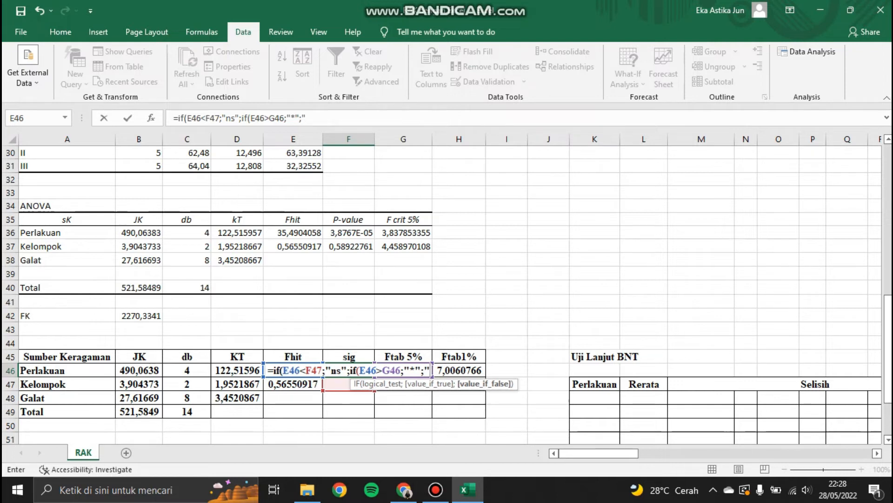
{"action": "type", "text": "**\""}
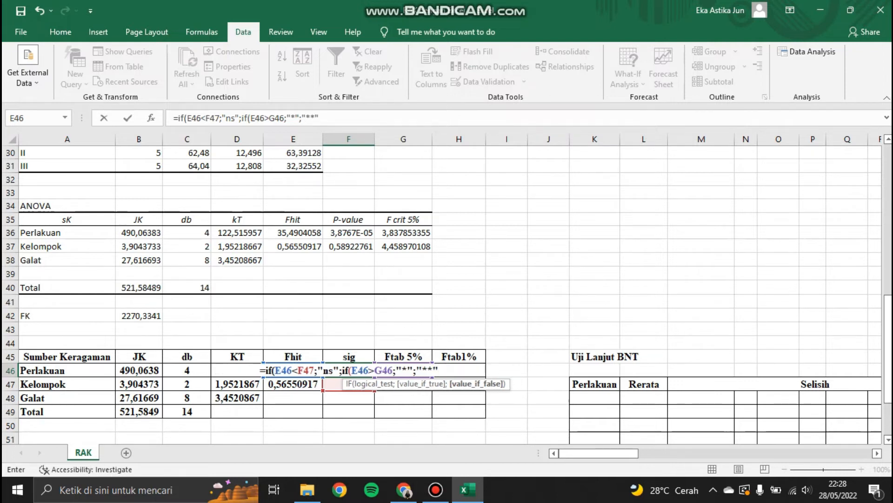
{"action": "type", "text": ")"}
{"action": "key", "text": "Return"}
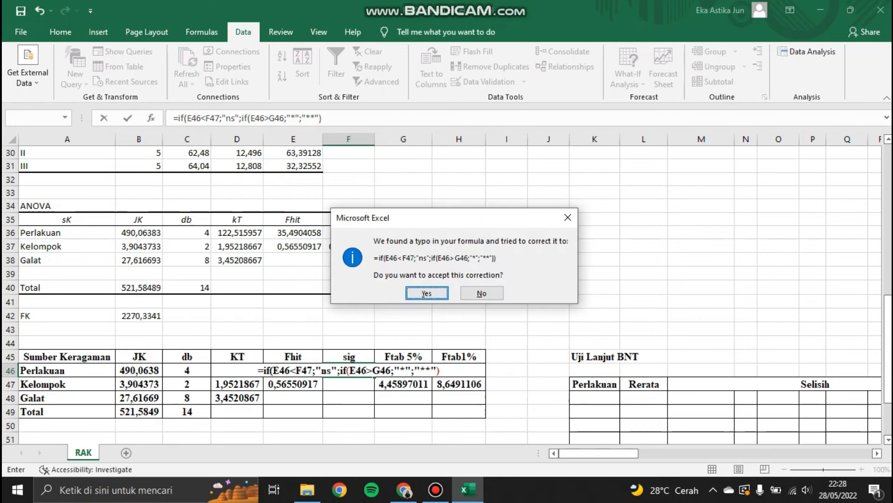
{"action": "key", "text": "Return"}
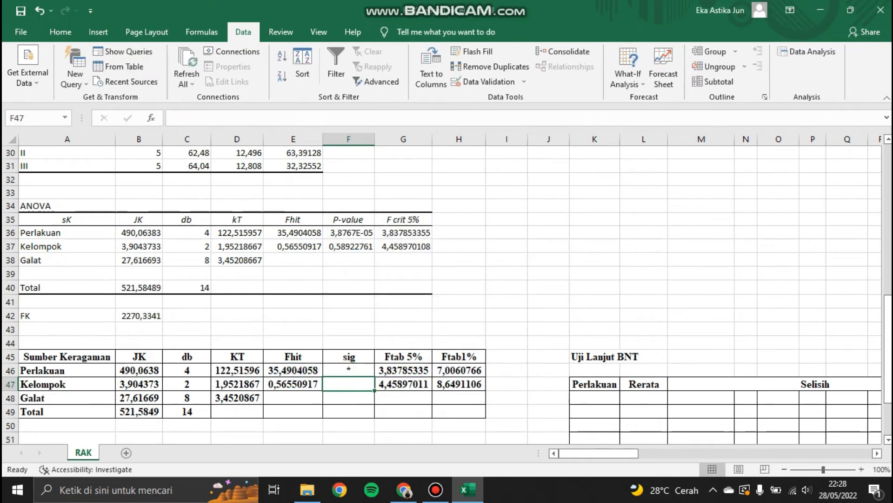
{"action": "left_click", "coordinate": [349, 370]}
{"action": "left_click_drag", "start_coordinate": [374, 376], "coordinate": [374, 390]}
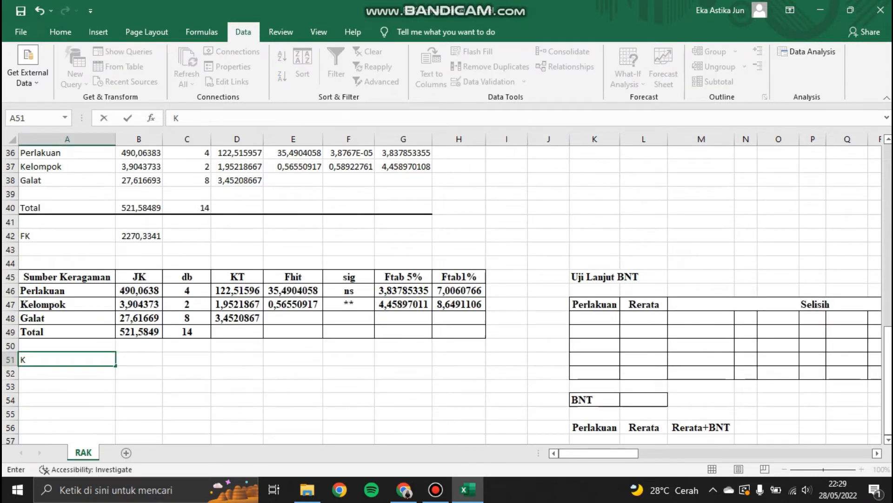
Step: Label cell A51 as KK and enter the coefficient of variation formula =D48/F17*100 beside it
{"action": "type", "text": "K"}
{"action": "key", "text": "Tab"}
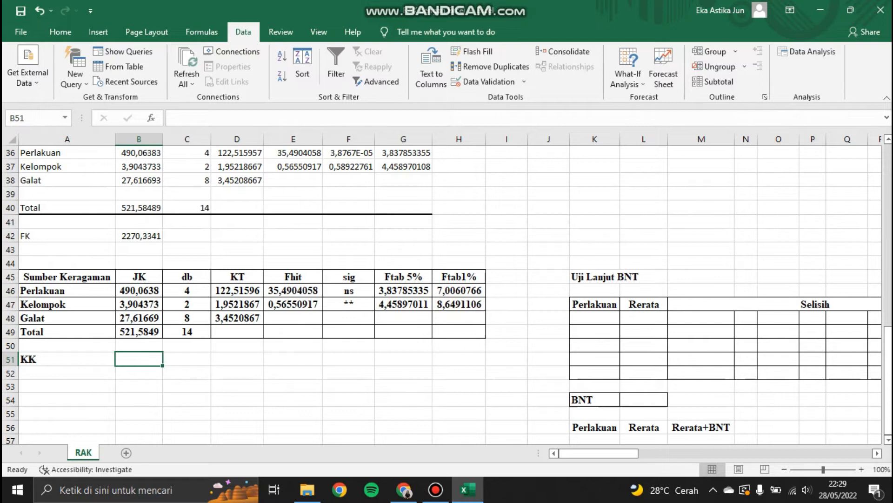
{"action": "type", "text": "="}
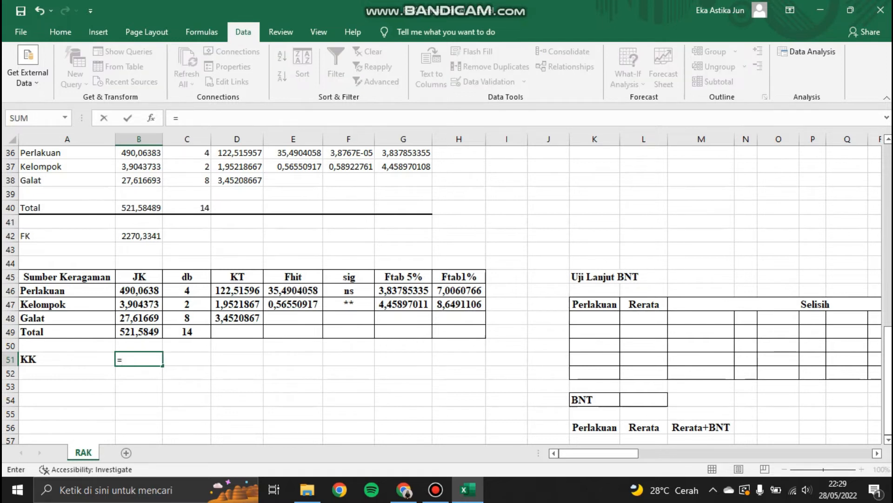
{"action": "left_click", "coordinate": [237, 318]}
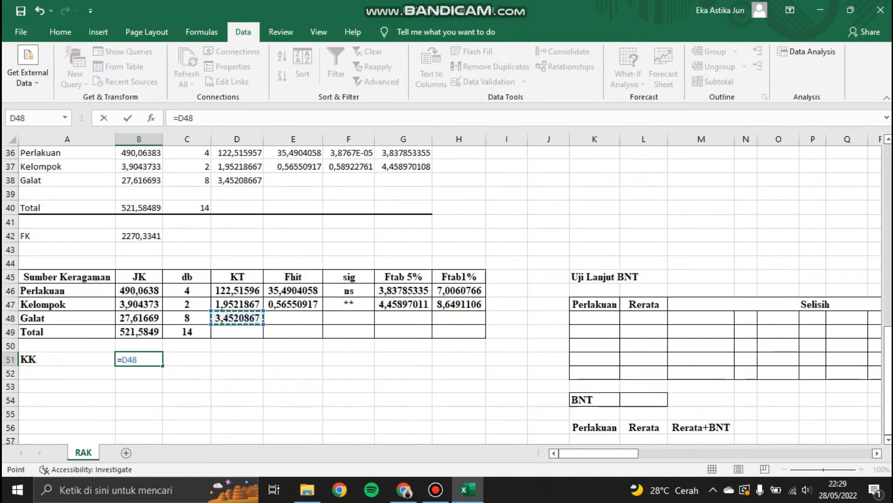
{"action": "type", "text": "?"}
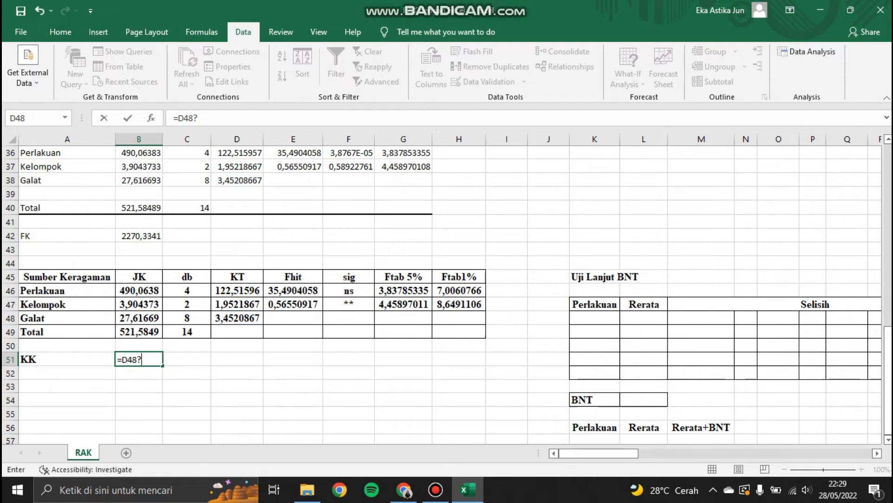
{"action": "key", "text": "BackSpace"}
{"action": "type", "text": "/"}
{"action": "left_click_drag", "start_coordinate": [888, 359], "coordinate": [888, 216]}
{"action": "left_click", "coordinate": [349, 277]}
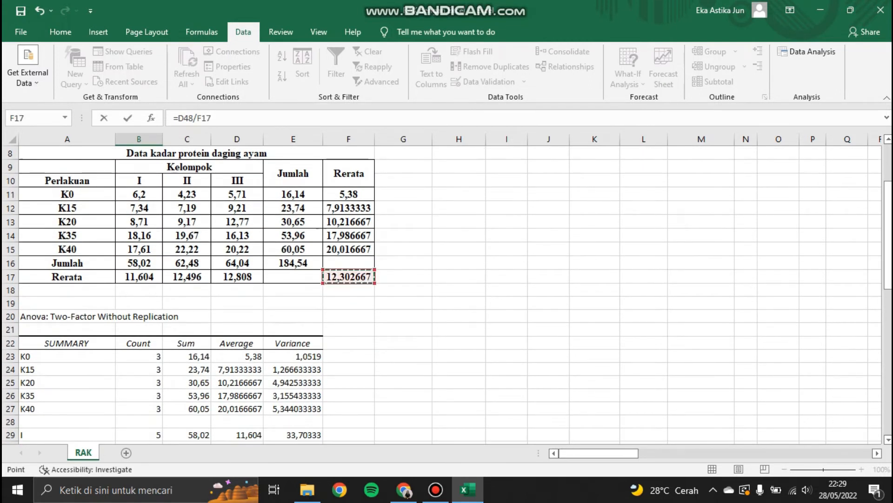
{"action": "type", "text": "*100"}
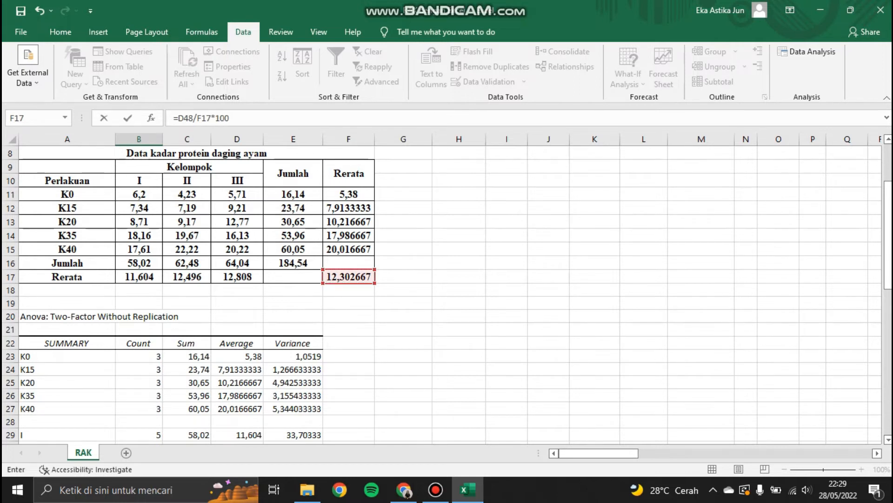
{"action": "key", "text": "Return"}
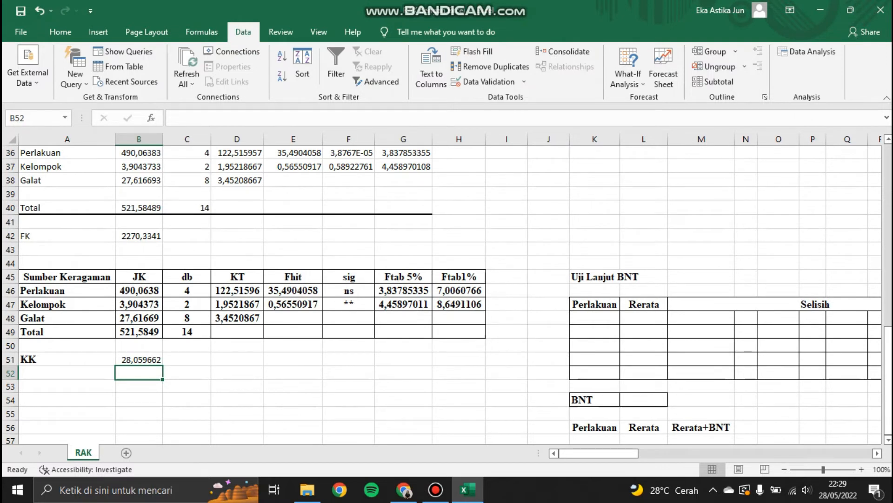
Step: Copy the treatment labels K0 to K40 into the Perlakuan column of the Uji Lanjut BNT table
{"action": "mouse_move", "coordinate": [591, 453]}
{"action": "left_mouse_down"}
{"action": "mouse_move", "coordinate": [638, 453]}
{"action": "mouse_move", "coordinate": [607, 453]}
{"action": "left_mouse_up"}
{"action": "left_click_drag", "start_coordinate": [888, 380], "coordinate": [887, 240]}
{"action": "left_click_drag", "start_coordinate": [607, 452], "coordinate": [597, 453]}
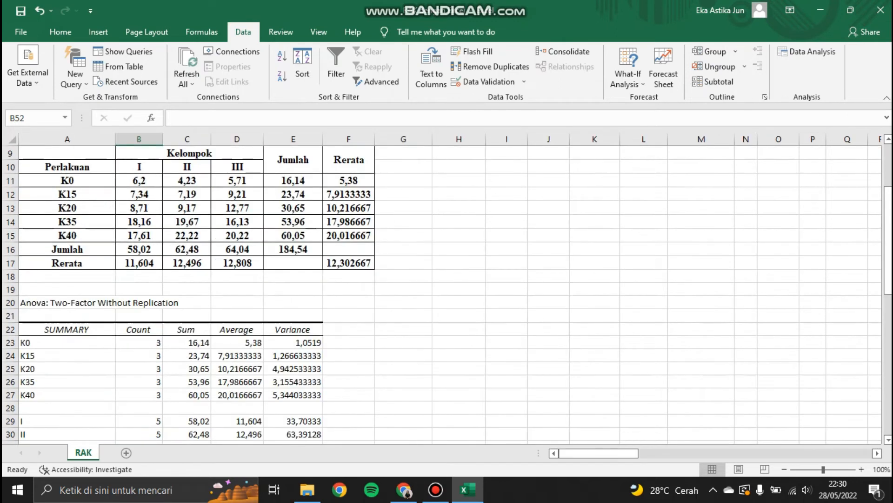
{"action": "left_click_drag", "start_coordinate": [67, 181], "coordinate": [67, 235]}
{"action": "key", "text": "ctrl+c"}
{"action": "left_click_drag", "start_coordinate": [888, 273], "coordinate": [888, 402]}
{"action": "left_click", "coordinate": [595, 344]}
{"action": "key", "text": "ctrl+v"}
Step: Copy the treatment means and paste them as values into the Rerata column of the BNT table
{"action": "scroll", "coordinate": [447, 293], "scroll_direction": "up", "scroll_amount": 9}
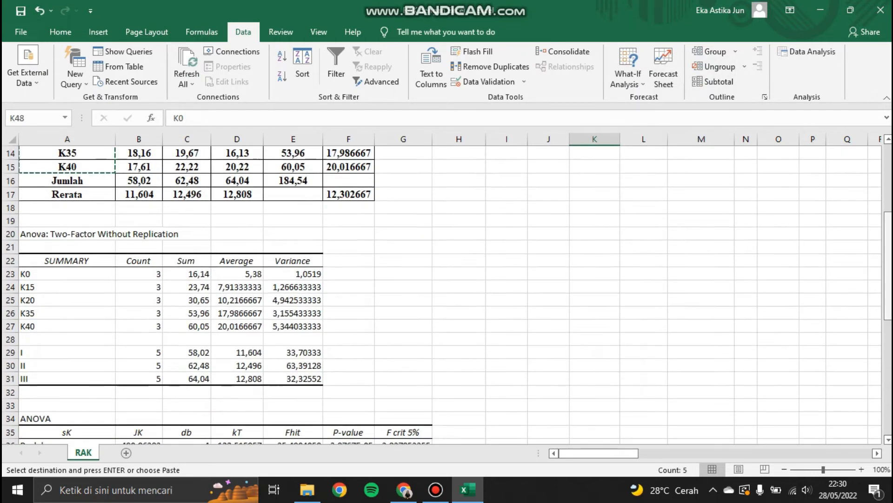
{"action": "left_click_drag", "start_coordinate": [349, 221], "coordinate": [349, 276]}
{"action": "key", "text": "ctrl+c"}
{"action": "left_click_drag", "start_coordinate": [888, 225], "coordinate": [888, 348]}
{"action": "right_click", "coordinate": [623, 399]}
{"action": "left_click", "coordinate": [688, 161]}
{"action": "left_click_drag", "start_coordinate": [888, 333], "coordinate": [888, 362]}
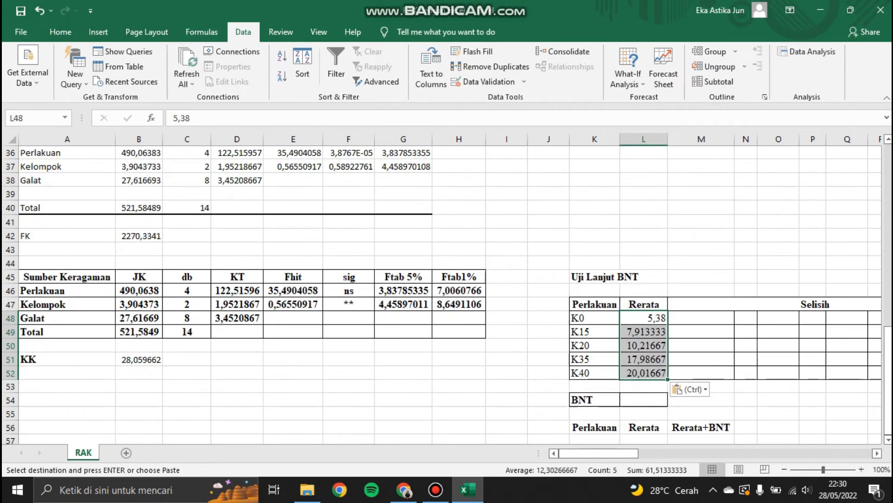
Step: Sort the BNT table's Perlakuan and Rerata rows by Rerata from largest to smallest
{"action": "left_click_drag", "start_coordinate": [594, 305], "coordinate": [644, 372]}
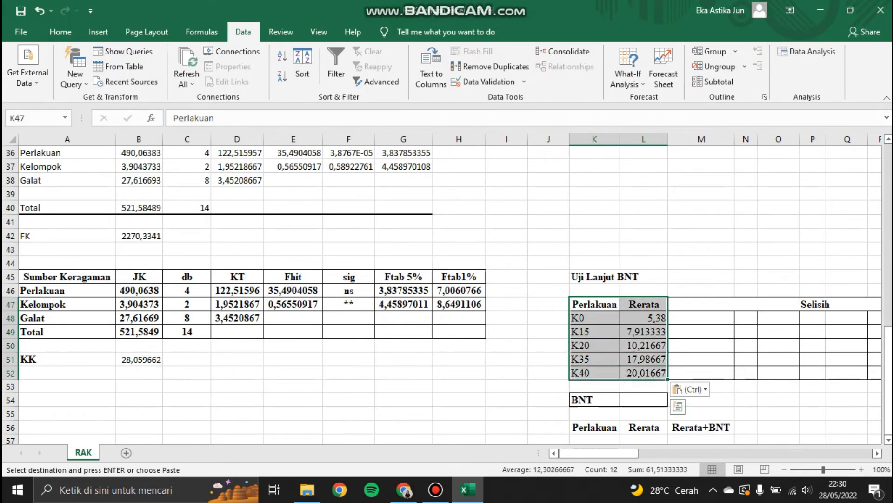
{"action": "left_click", "coordinate": [302, 65]}
{"action": "left_click", "coordinate": [565, 142]}
{"action": "left_click", "coordinate": [502, 161]}
{"action": "left_click", "coordinate": [817, 142]}
{"action": "left_click", "coordinate": [740, 163]}
{"action": "left_click", "coordinate": [747, 239]}
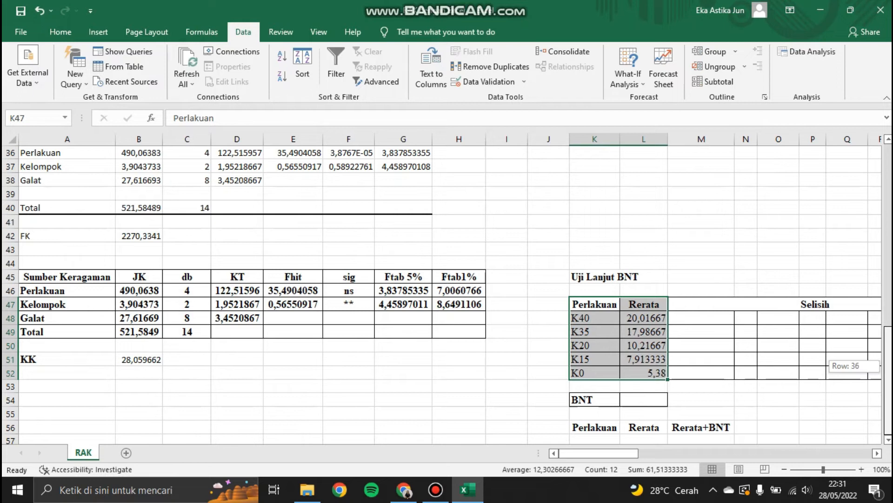
Step: Enter the BNT formula =TINV(0,05/2;C48)*(SQRT(2*D48/COUNTA(B10:D10))) in the cell beside the BNT label
{"action": "left_click", "coordinate": [644, 400]}
{"action": "type", "text": "=tinv"}
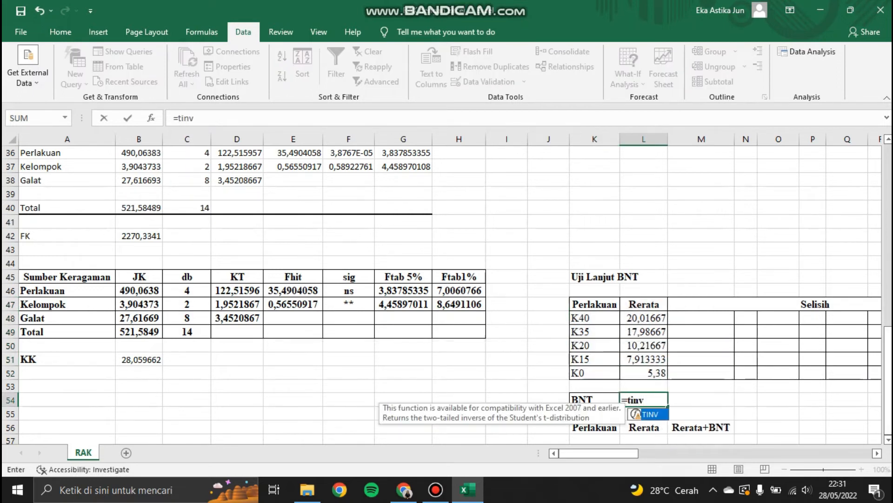
{"action": "type", "text": "(0.05"}
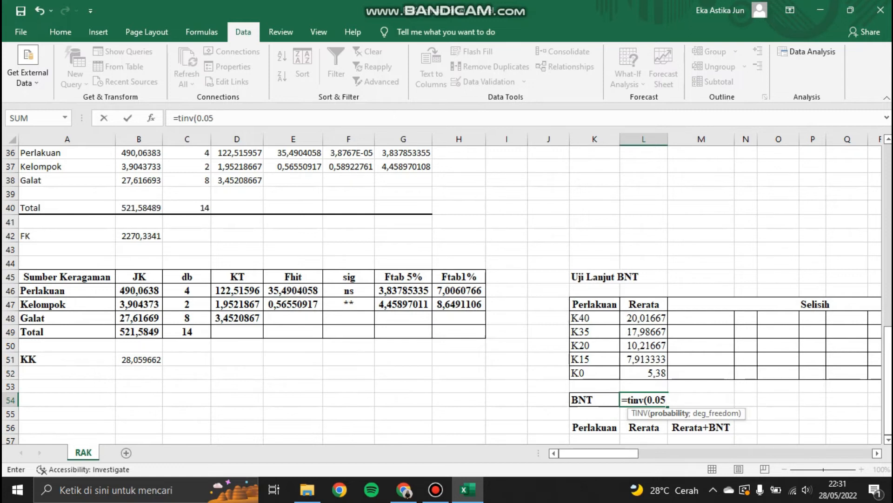
{"action": "type", "text": "/2;"}
{"action": "left_click", "coordinate": [187, 318]}
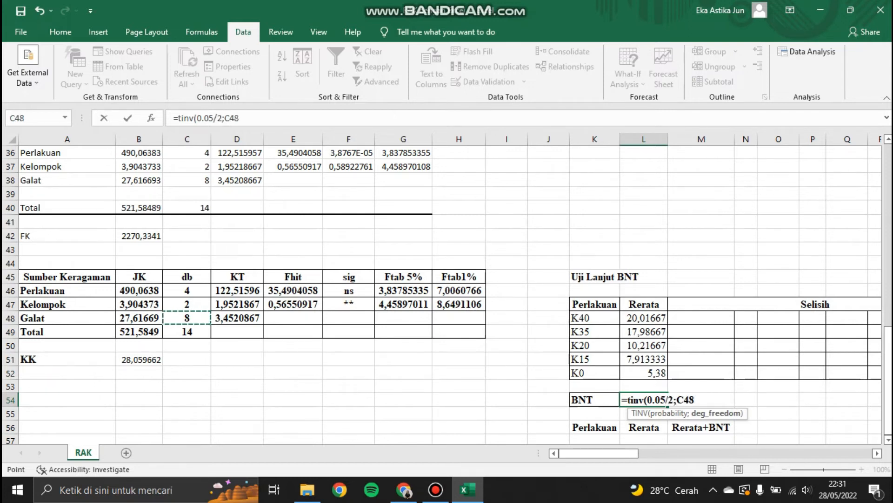
{"action": "type", "text": ")*("}
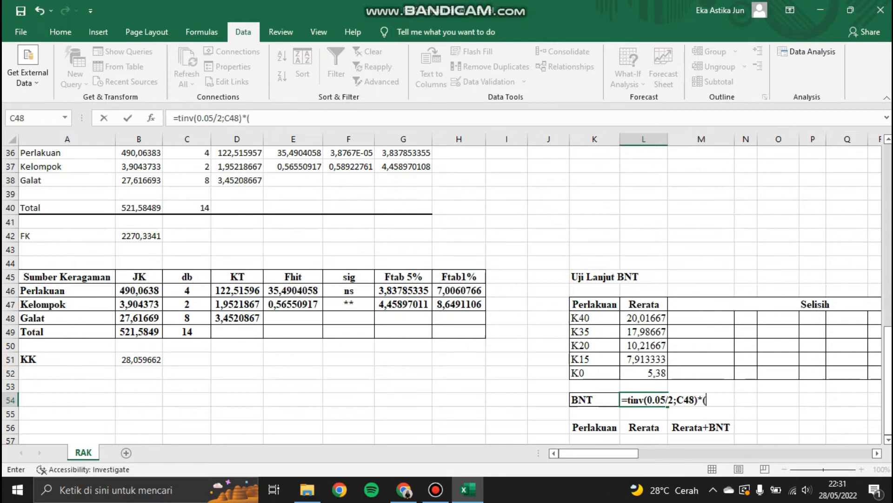
{"action": "type", "text": "sqrt(2*"}
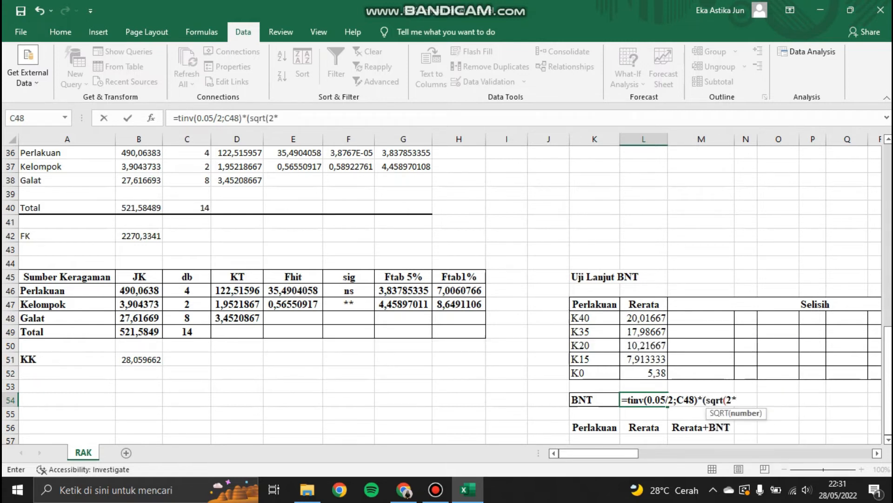
{"action": "left_click", "coordinate": [238, 318]}
{"action": "type", "text": "/counta"}
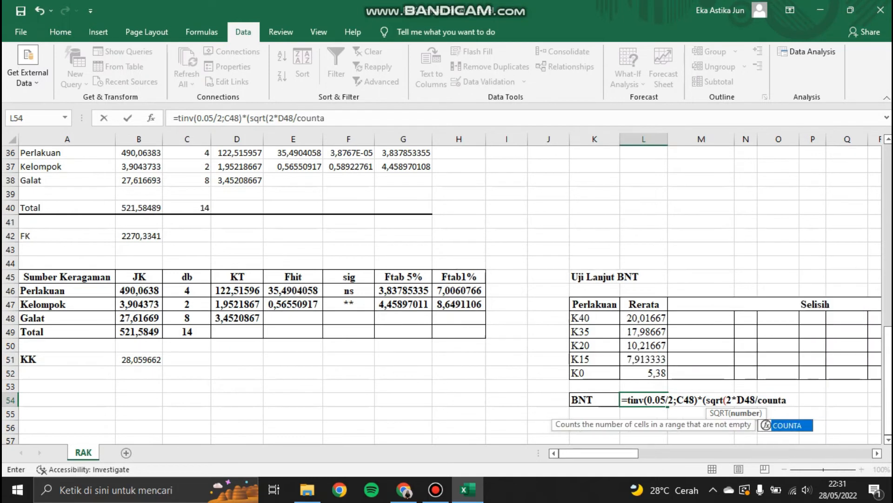
{"action": "type", "text": "("}
{"action": "scroll", "coordinate": [442, 288], "scroll_direction": "up", "scroll_amount": 9}
{"action": "left_click_drag", "start_coordinate": [139, 153], "coordinate": [237, 152]}
{"action": "key", "text": "Return"}
{"action": "key", "text": "Return"}
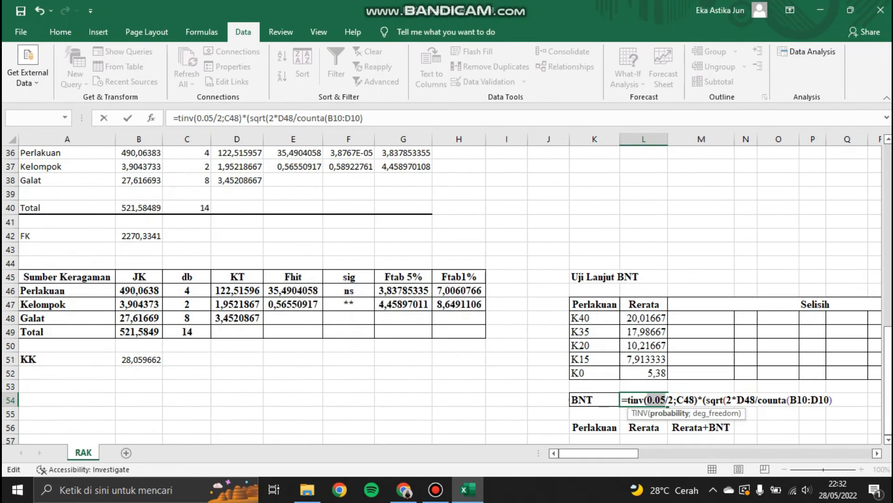
{"action": "type", "text": "0,05"}
{"action": "key", "text": "Return"}
{"action": "key", "text": "Return"}
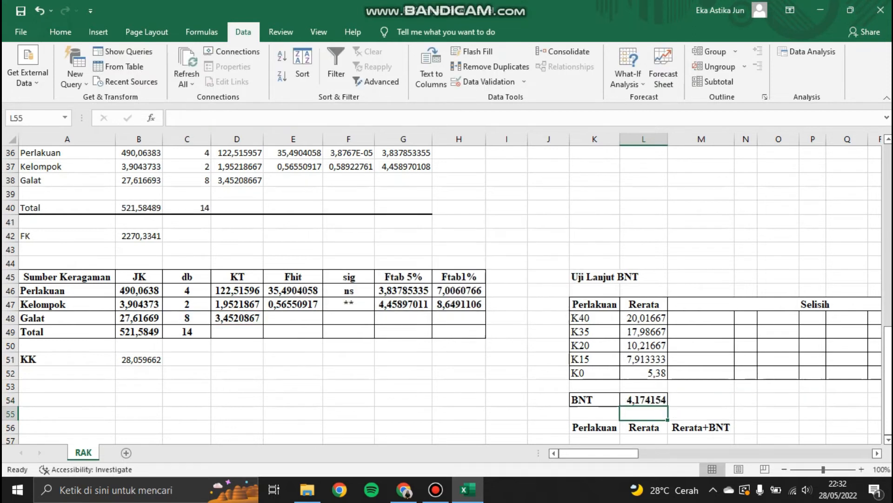
Step: Enter the difference formula =$L$48-L49 in the first Selisih cell of the K35 row
{"action": "left_click_drag", "start_coordinate": [888, 364], "coordinate": [888, 365]}
{"action": "left_click_drag", "start_coordinate": [599, 453], "coordinate": [610, 454]}
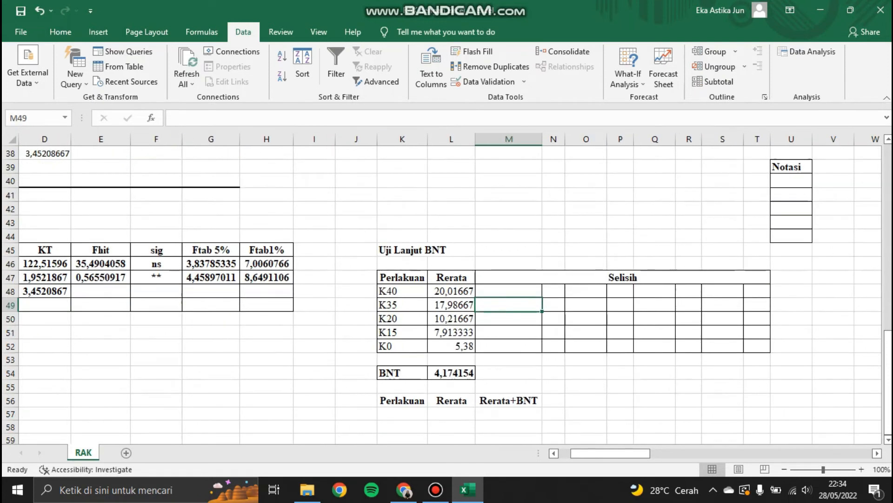
{"action": "type", "text": "="}
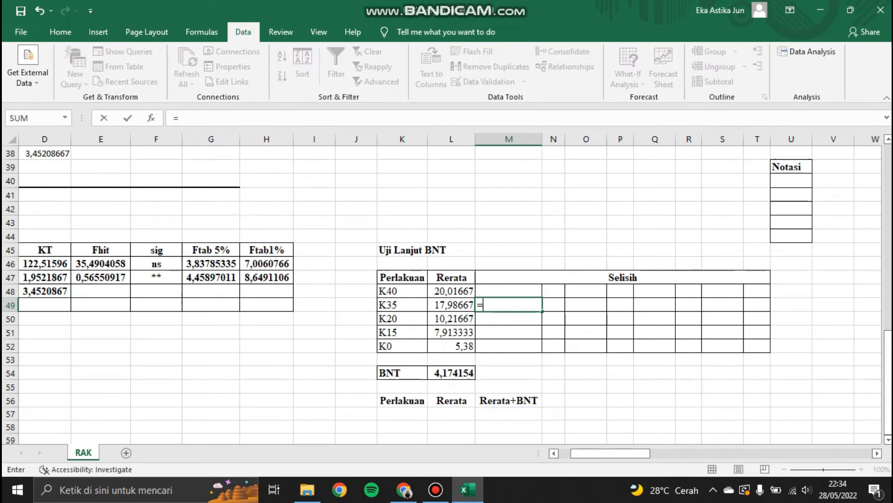
{"action": "left_click", "coordinate": [452, 291]}
{"action": "key", "text": "F4"}
{"action": "type", "text": "-"}
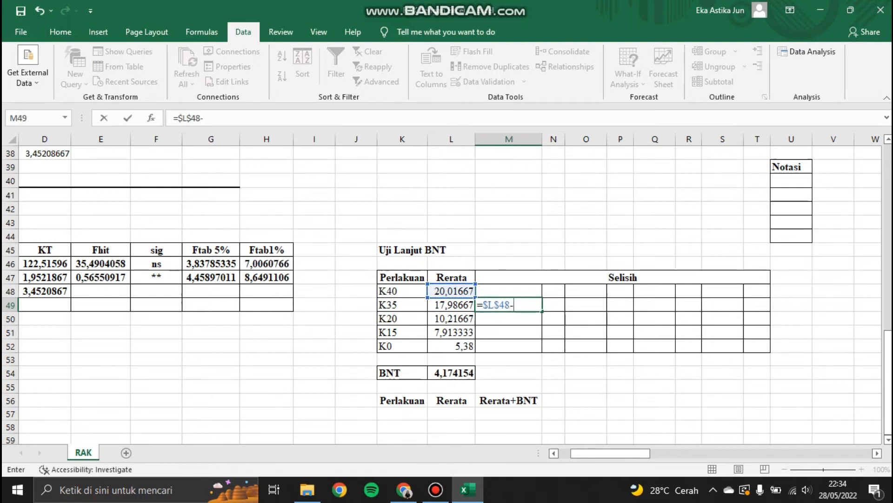
{"action": "left_click", "coordinate": [451, 305]}
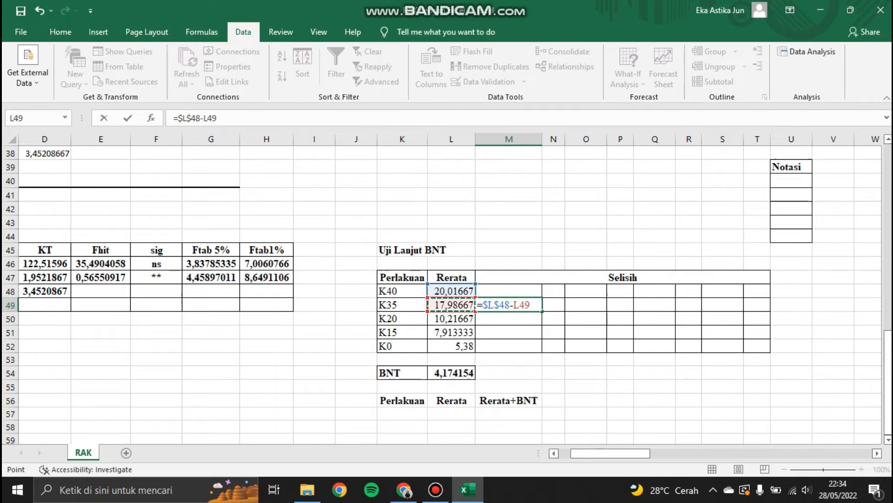
{"action": "key", "text": "Return"}
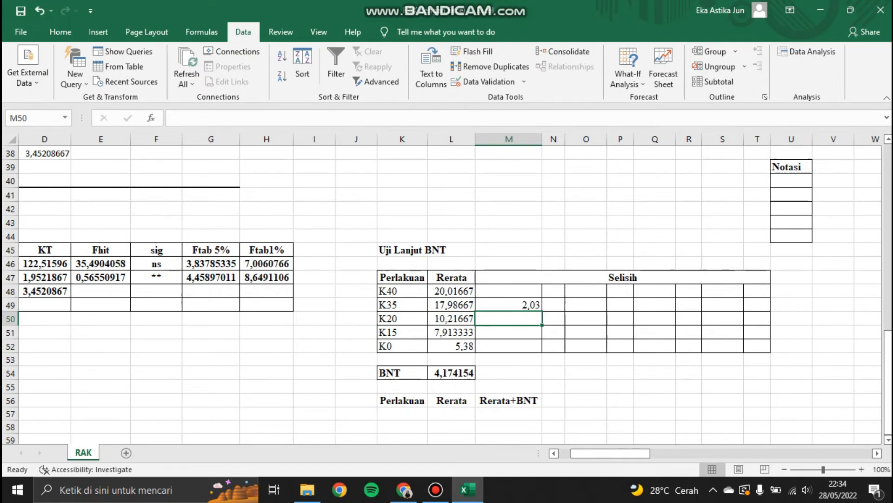
Step: Mark the K35 difference as ns and fill the difference formula down through the K0 row
{"action": "left_click", "coordinate": [554, 304]}
{"action": "type", "text": "ns"}
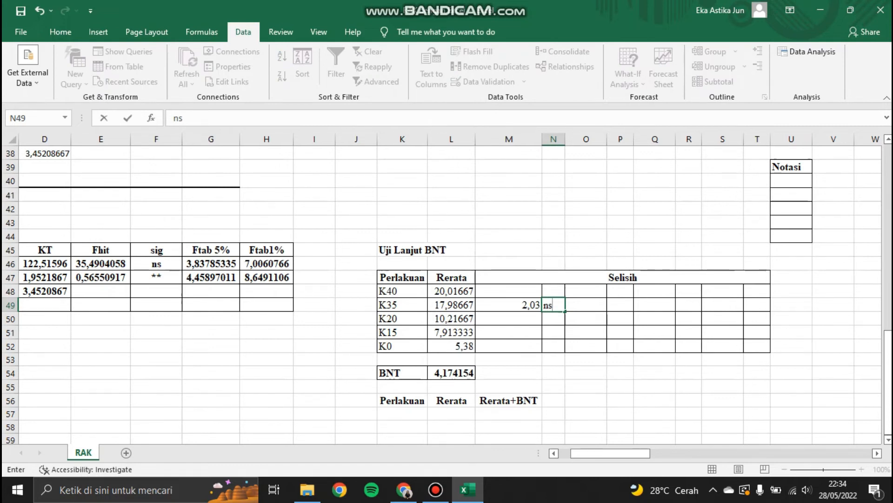
{"action": "key", "text": "Return"}
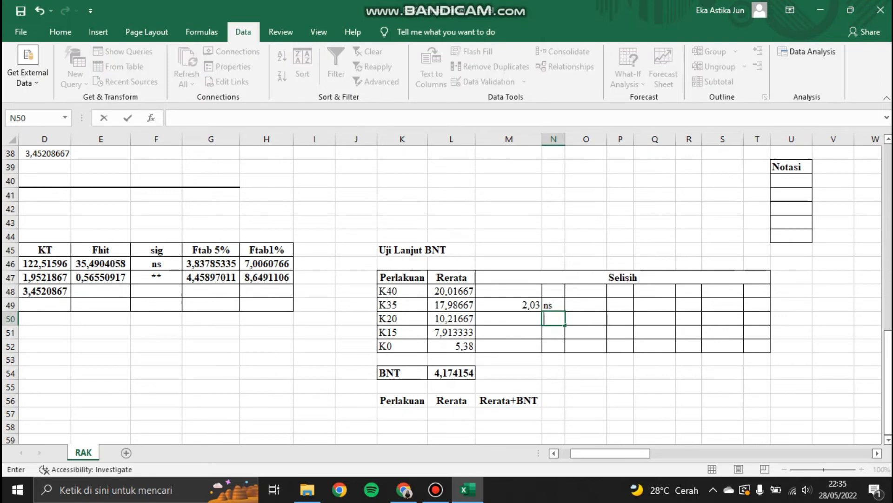
{"action": "left_click", "coordinate": [509, 305]}
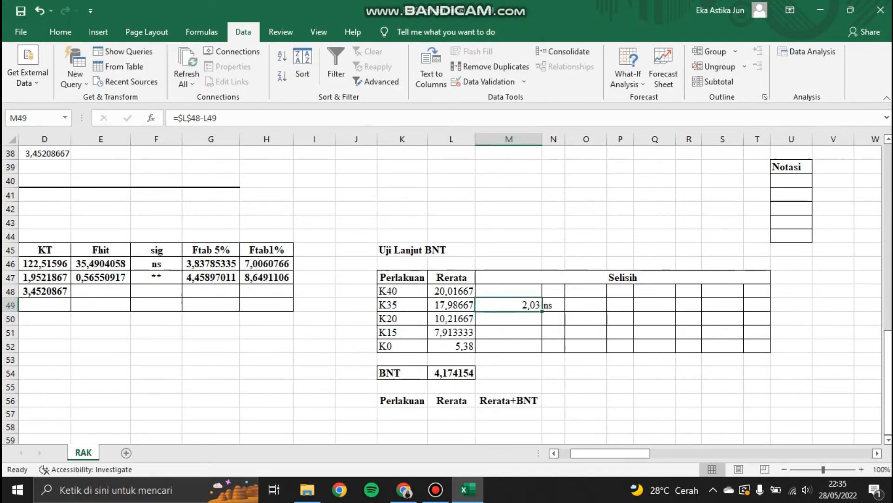
{"action": "left_click_drag", "start_coordinate": [542, 311], "coordinate": [542, 350]}
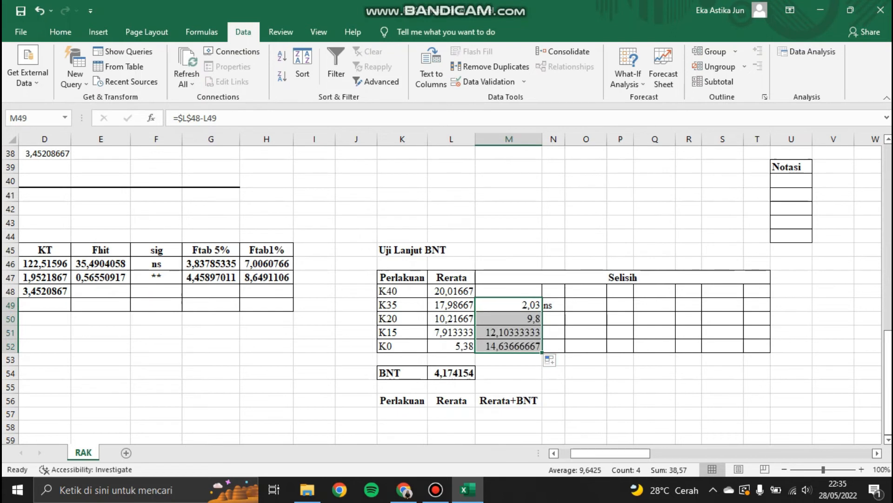
Step: Mark the K20, K15 and K0 differences in the first Selisih column with *
{"action": "left_click", "coordinate": [554, 318]}
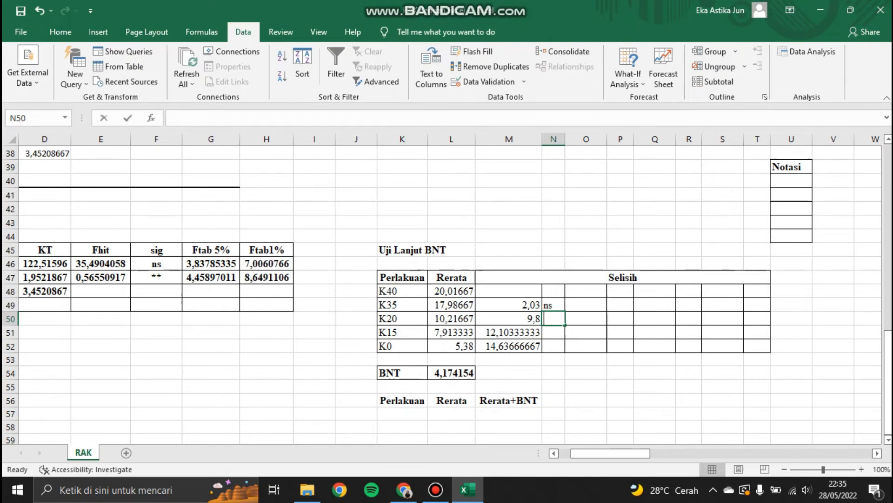
{"action": "type", "text": "*"}
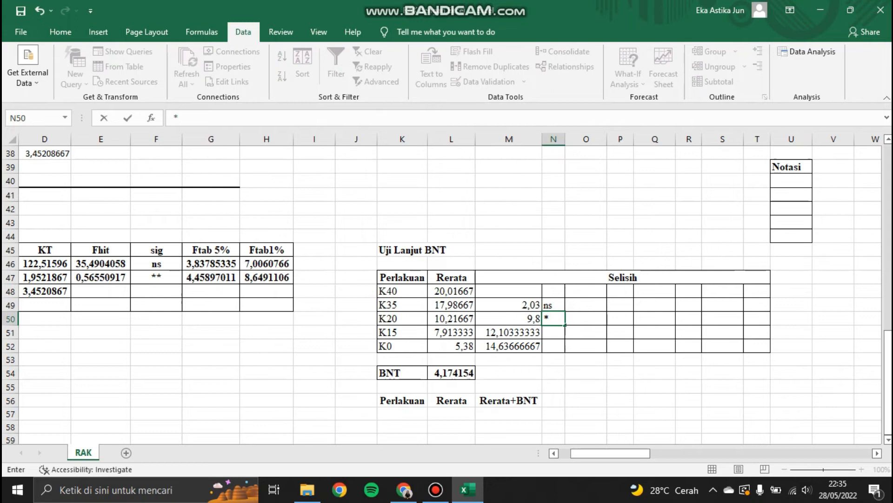
{"action": "left_click_drag", "start_coordinate": [566, 325], "coordinate": [571, 356]}
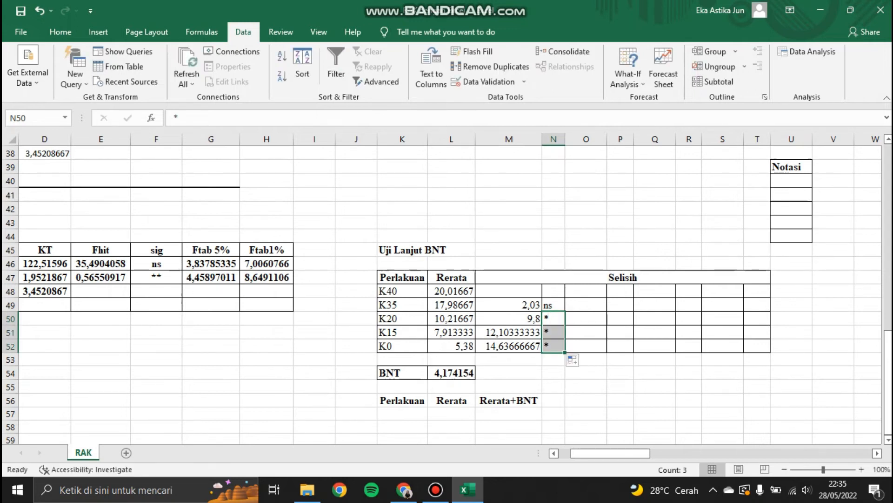
Step: Enter the difference formula =$L$49-L50 in the second Selisih column for the K20 row
{"action": "left_click", "coordinate": [586, 319]}
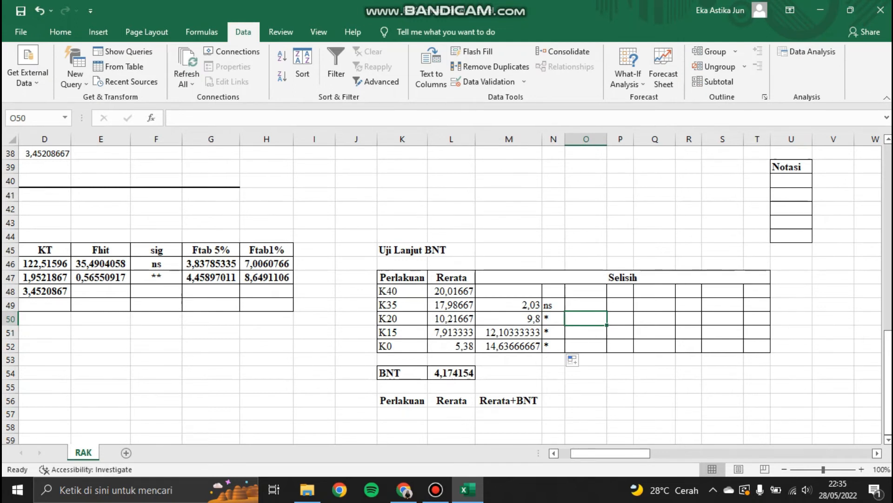
{"action": "type", "text": "="}
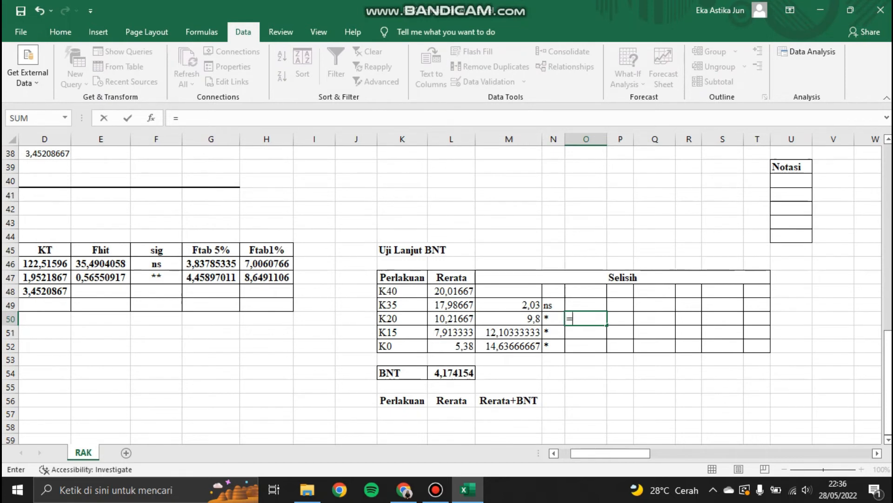
{"action": "left_click", "coordinate": [451, 305]}
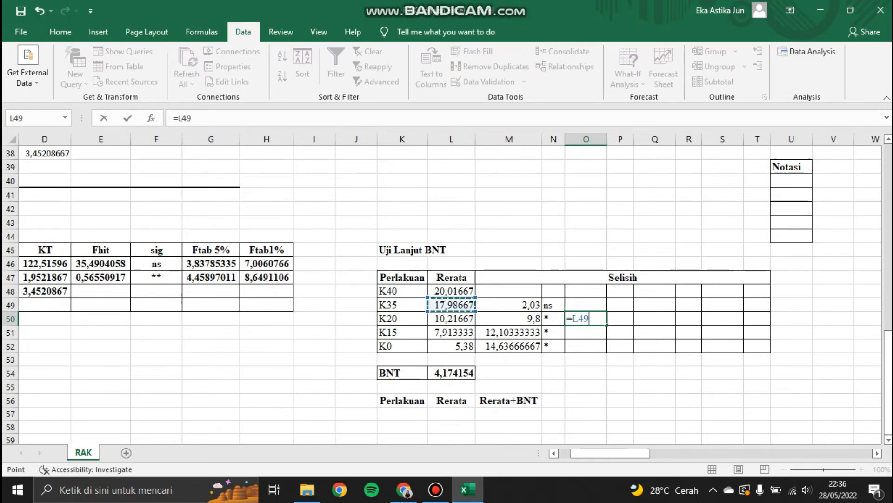
{"action": "key", "text": "F4"}
{"action": "type", "text": "-"}
{"action": "left_click", "coordinate": [452, 319]}
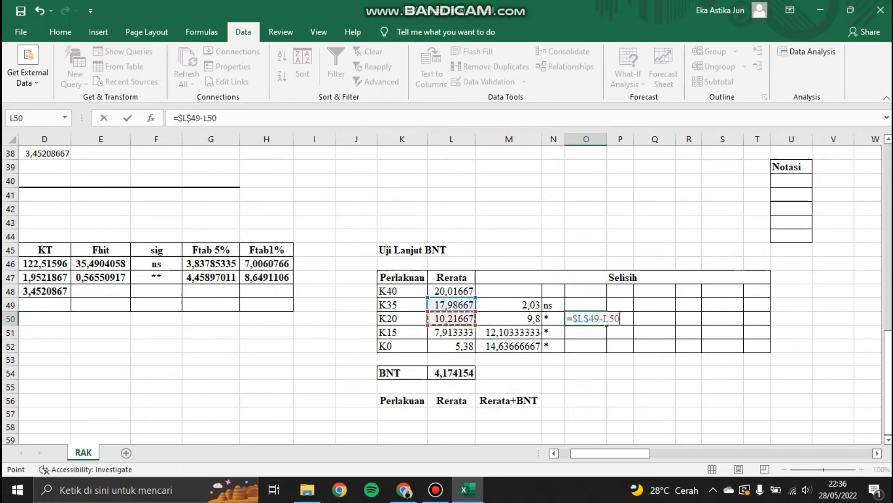
{"action": "key", "text": "Return"}
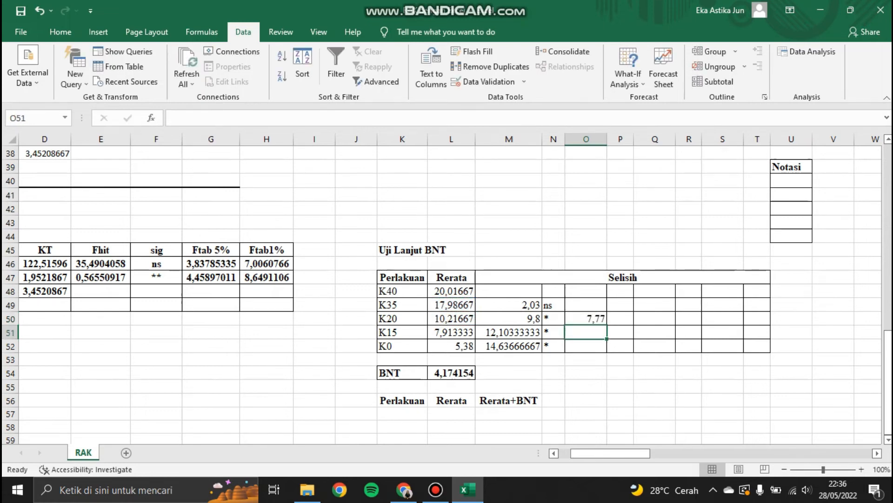
{"action": "left_click", "coordinate": [620, 319]}
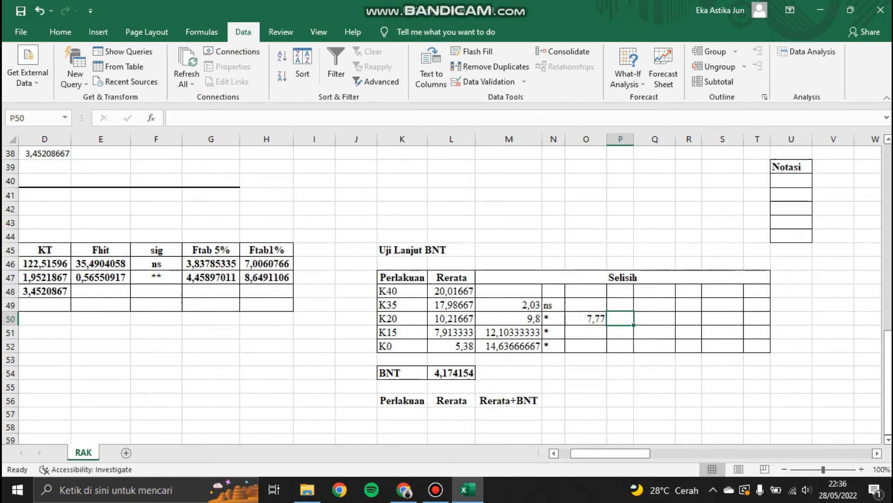
{"action": "type", "text": "=is"}
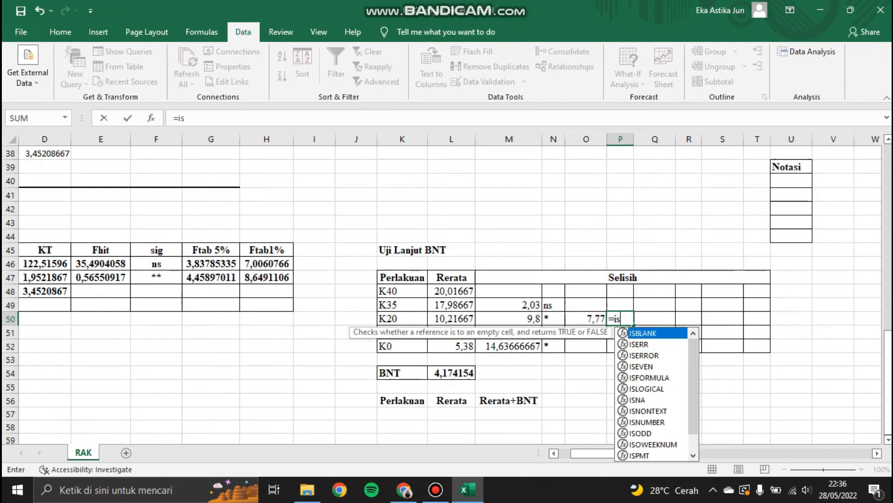
{"action": "key", "text": "BackSpace"}
{"action": "type", "text": "f"}
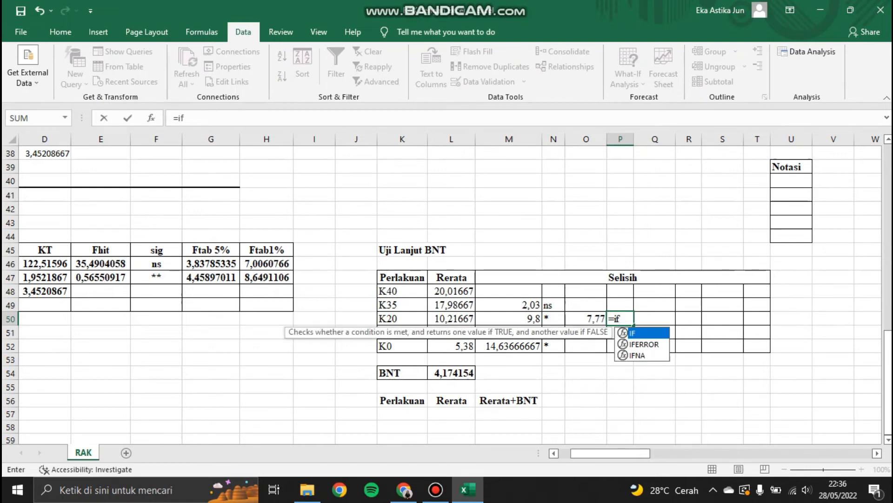
{"action": "type", "text": "("}
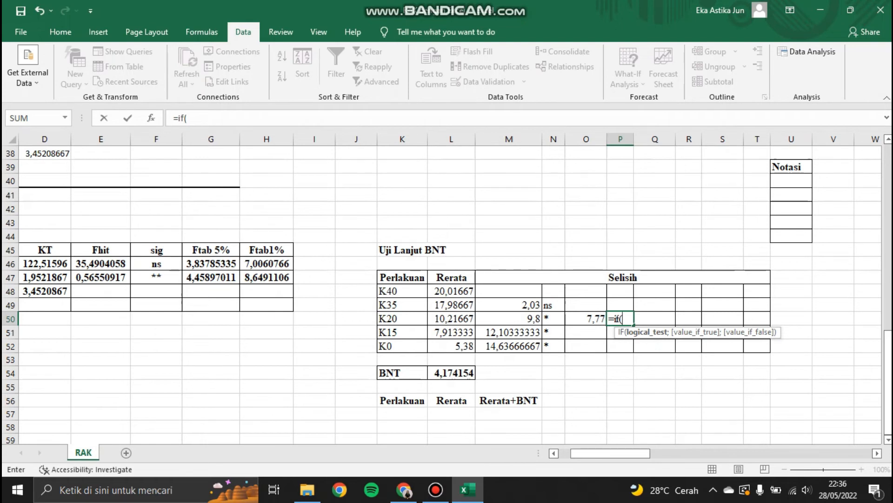
{"action": "type", "text": "p"}
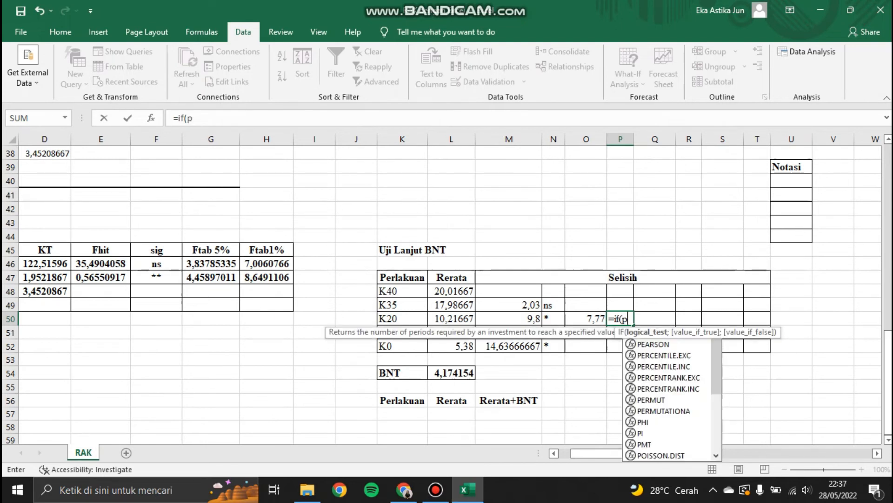
{"action": "key", "text": "BackSpace"}
{"action": "key", "text": "BackSpace"}
{"action": "key", "text": "BackSpace"}
{"action": "key", "text": "BackSpace"}
{"action": "key", "text": "BackSpace"}
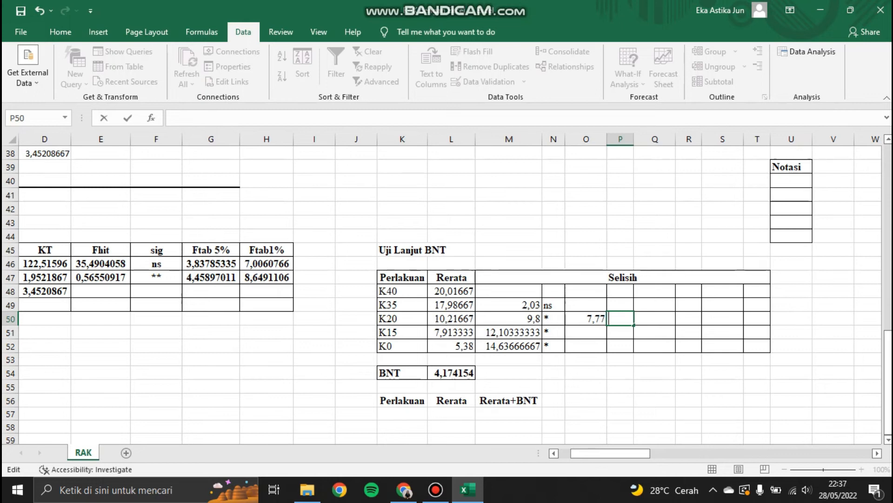
Step: Enter the significance formula =IF(O50<L54;"ns";"*") in the notation cell beside the second Selisih column's K20 difference
{"action": "type", "text": "=if("}
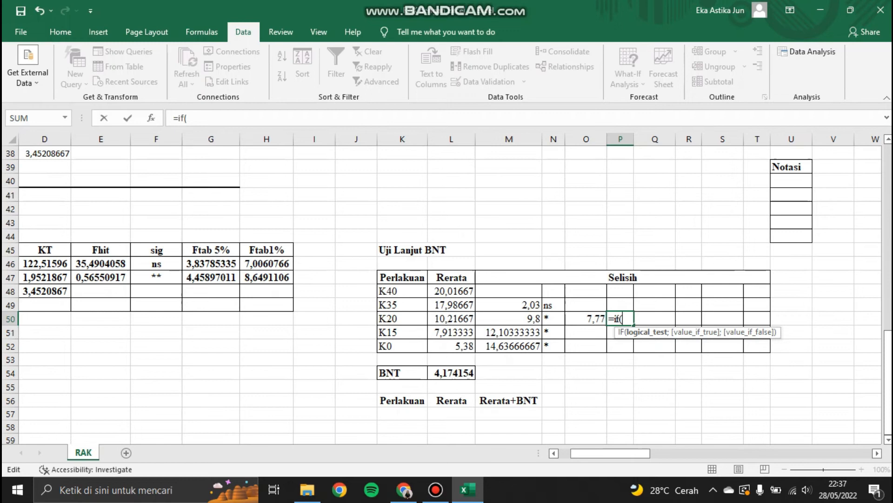
{"action": "left_click", "coordinate": [586, 318]}
{"action": "type", "text": "<"}
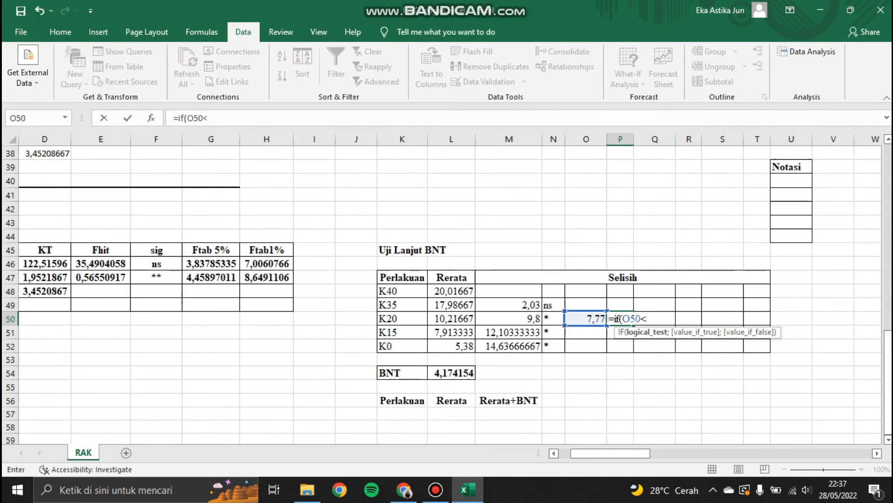
{"action": "left_click", "coordinate": [451, 372]}
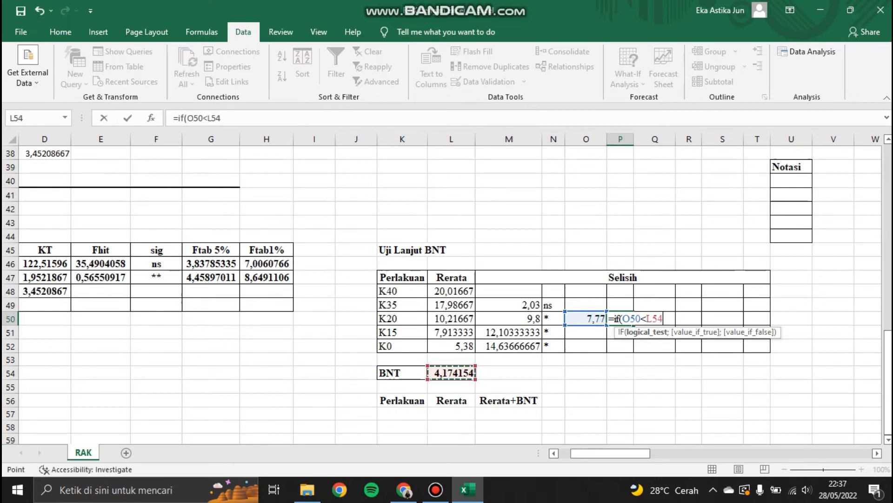
{"action": "type", "text": ";\"ns"}
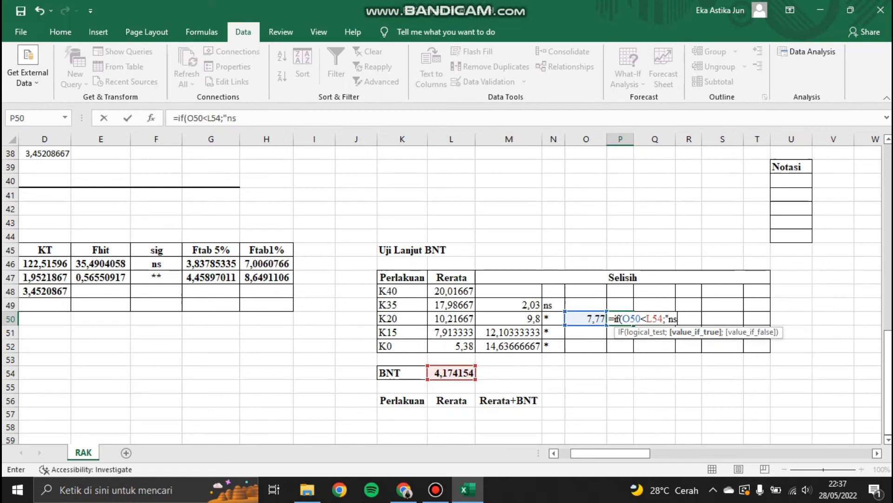
{"action": "type", "text": "'"}
{"action": "key", "text": "BackSpace"}
{"action": "type", "text": "\";\"8"}
{"action": "key", "text": "BackSpace"}
{"action": "type", "text": "*\""}
{"action": "key", "text": "Return"}
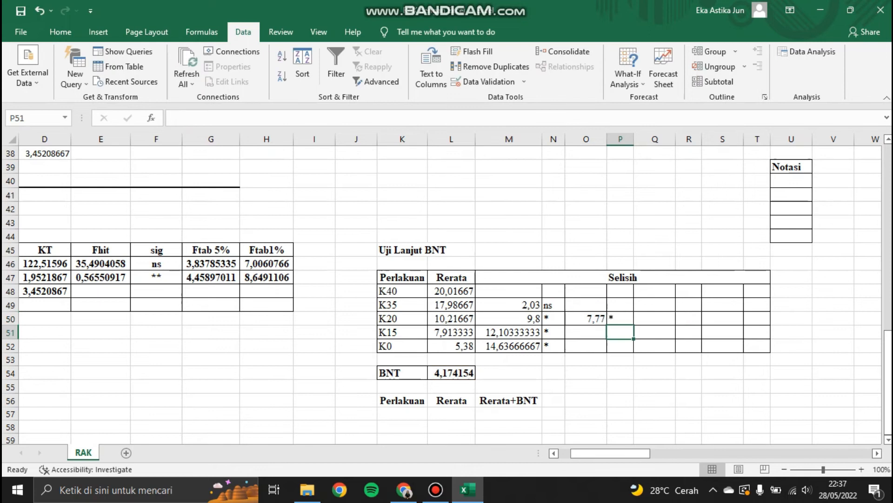
Step: Fill the second-column difference and significance formulas down through the K0 row
{"action": "left_click", "coordinate": [586, 318]}
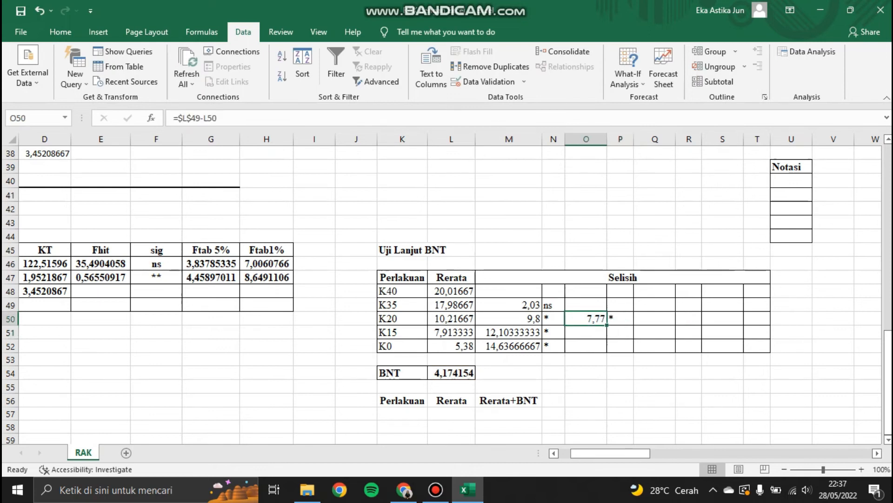
{"action": "left_click_drag", "start_coordinate": [607, 324], "coordinate": [601, 346]}
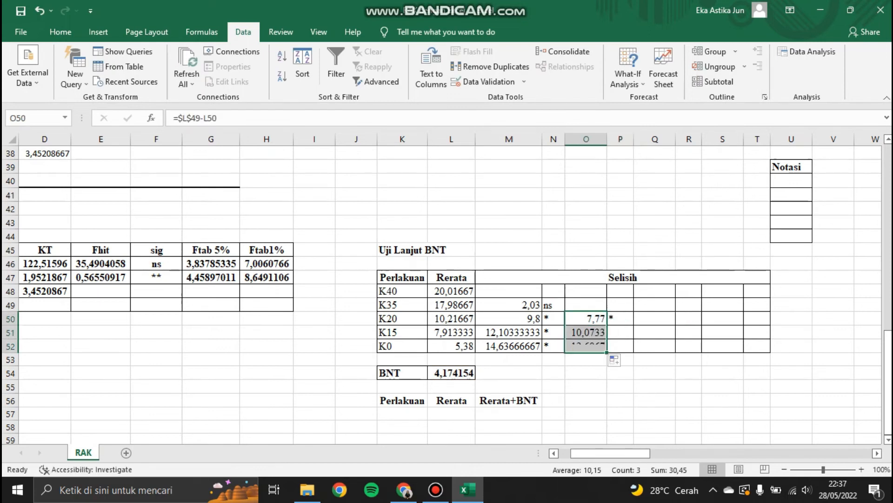
{"action": "left_click_drag", "start_coordinate": [621, 319], "coordinate": [633, 349]}
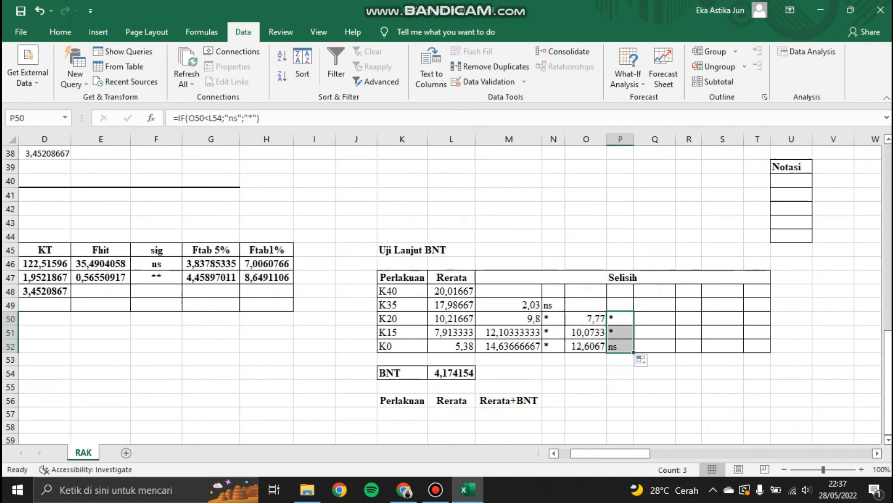
Step: Enter the difference formula =$L$50-L51 in the third Selisih column for the K15 row
{"action": "left_click", "coordinate": [655, 332]}
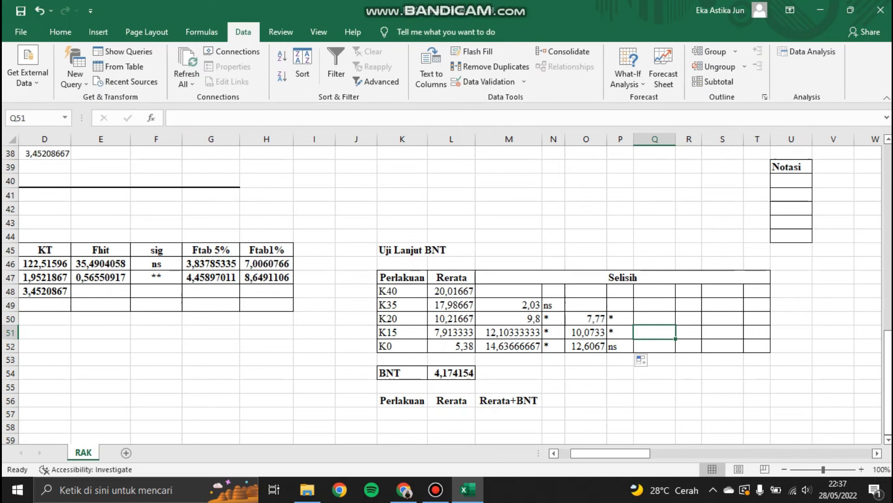
{"action": "type", "text": "="}
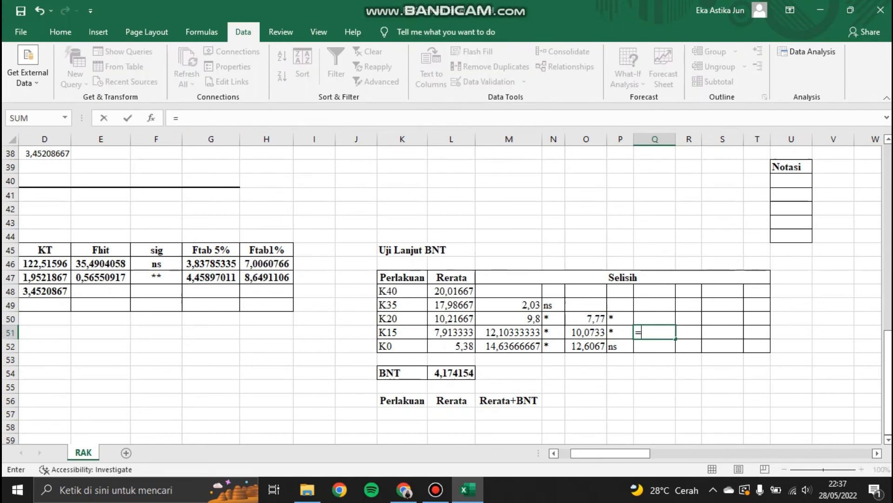
{"action": "left_click", "coordinate": [452, 318]}
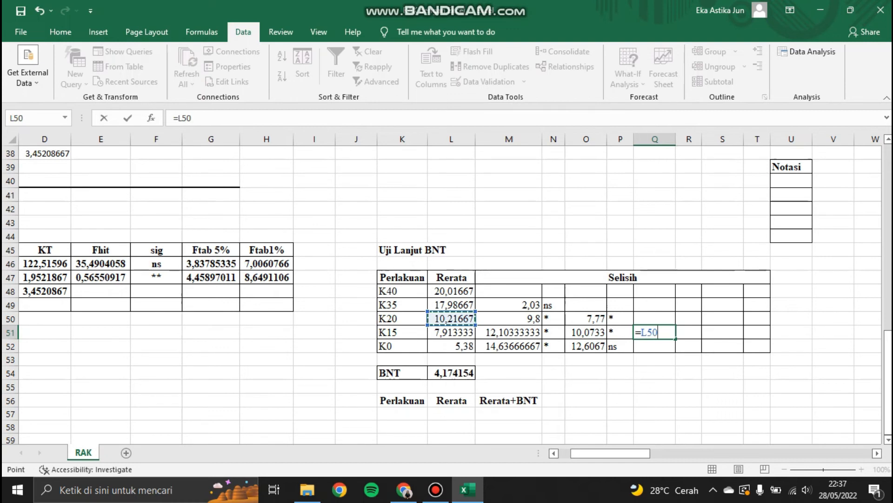
{"action": "key", "text": "F4"}
{"action": "type", "text": "-"}
{"action": "left_click", "coordinate": [451, 332]}
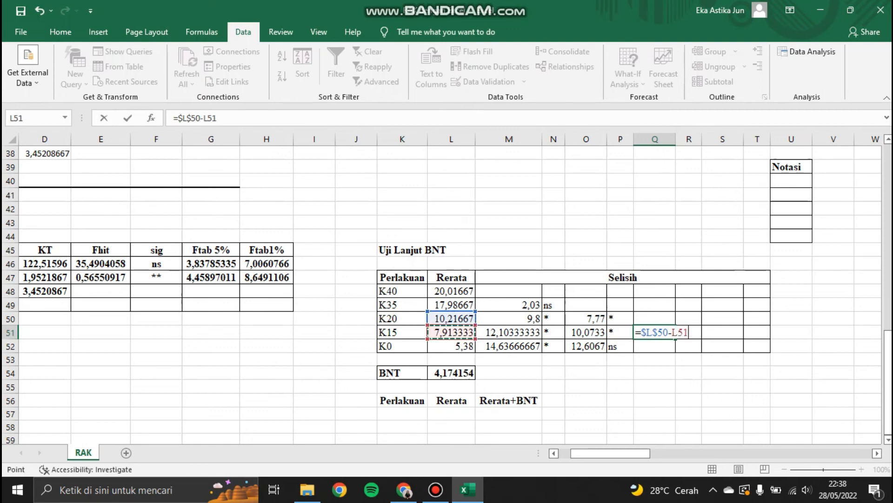
{"action": "key", "text": "Return"}
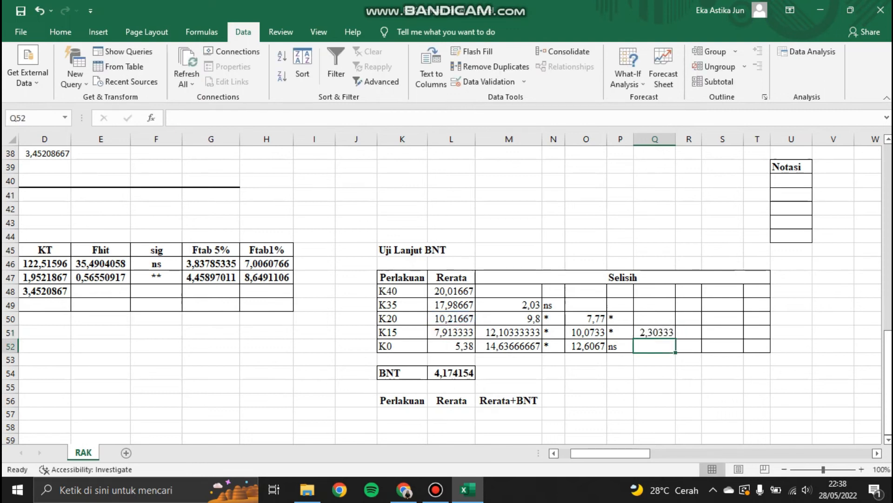
Step: Copy the significance formula beside the third-column difference and fill both formulas down through the K0 row
{"action": "left_click", "coordinate": [620, 319]}
{"action": "key", "text": "ctrl+c"}
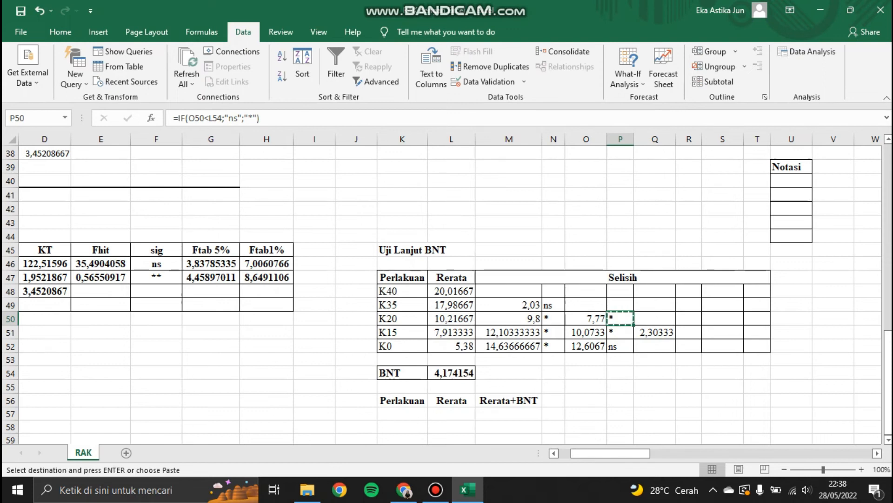
{"action": "left_click", "coordinate": [689, 332]}
{"action": "key", "text": "ctrl+v"}
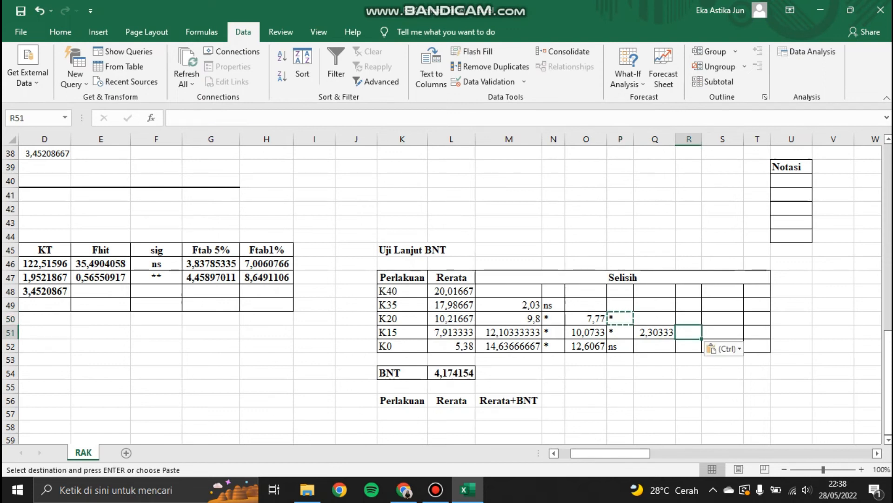
{"action": "left_click", "coordinate": [655, 332]}
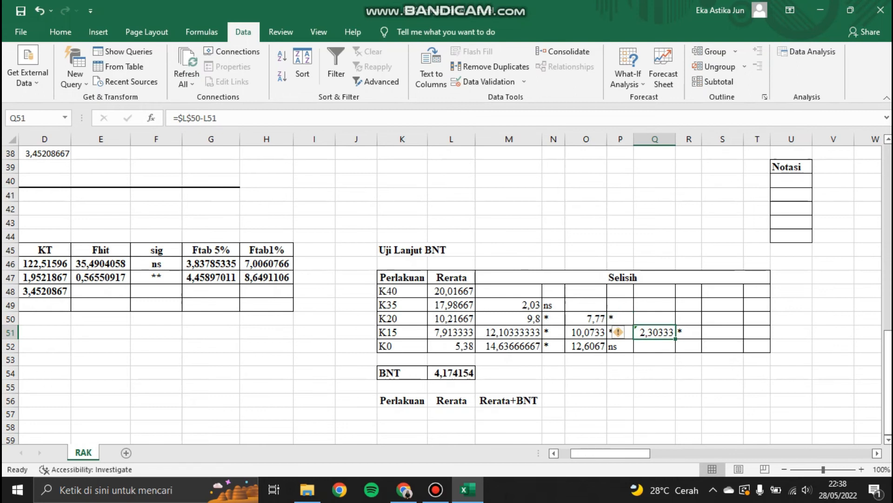
{"action": "left_click_drag", "start_coordinate": [675, 338], "coordinate": [702, 350]}
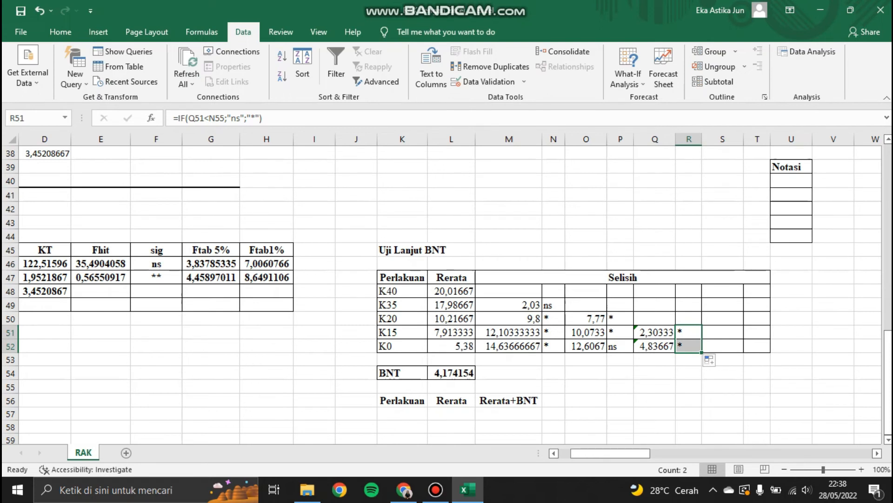
Step: Enter the difference formula =L51-L52 in the fourth Selisih column for the K0 row
{"action": "left_click", "coordinate": [722, 346]}
{"action": "type", "text": "="}
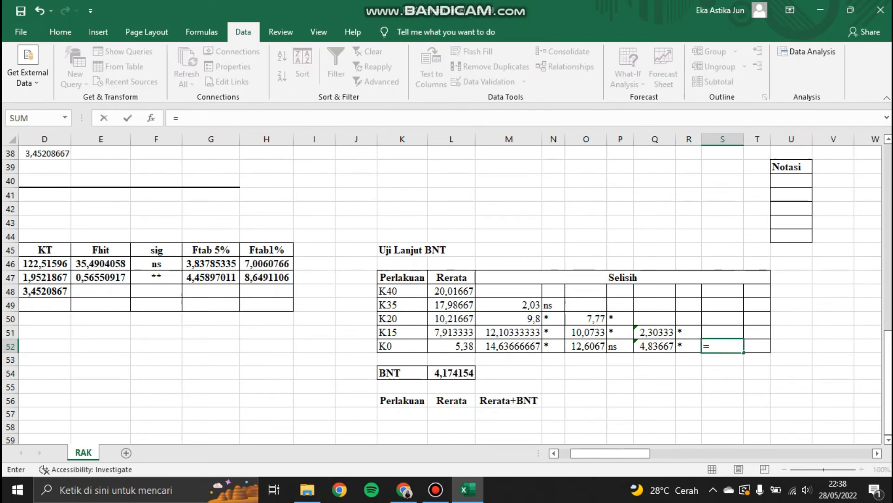
{"action": "left_click", "coordinate": [451, 332]}
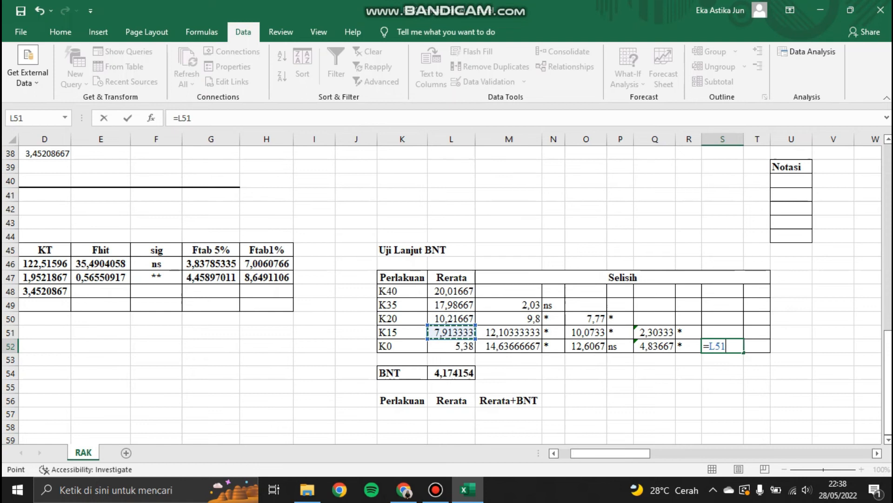
{"action": "type", "text": "-"}
{"action": "left_click", "coordinate": [451, 346]}
{"action": "key", "text": "Return"}
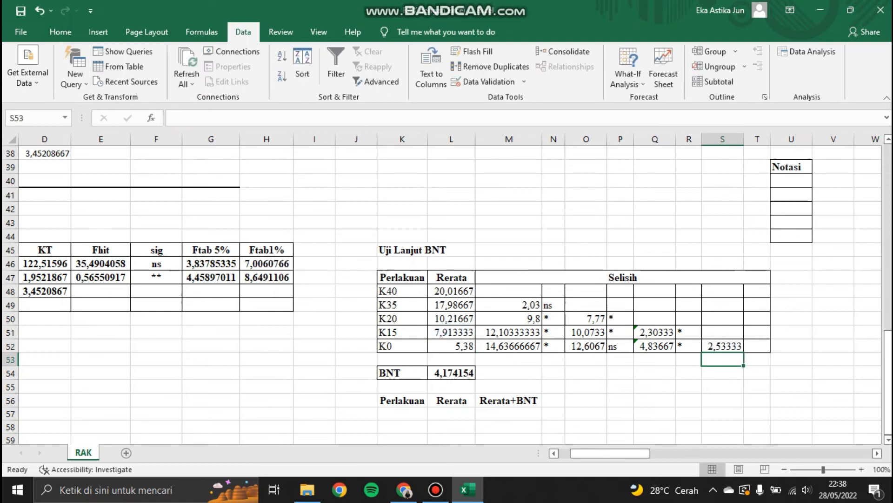
Step: Copy the significance formula into the notation cell beside the fourth-column K0 difference
{"action": "left_click", "coordinate": [689, 332]}
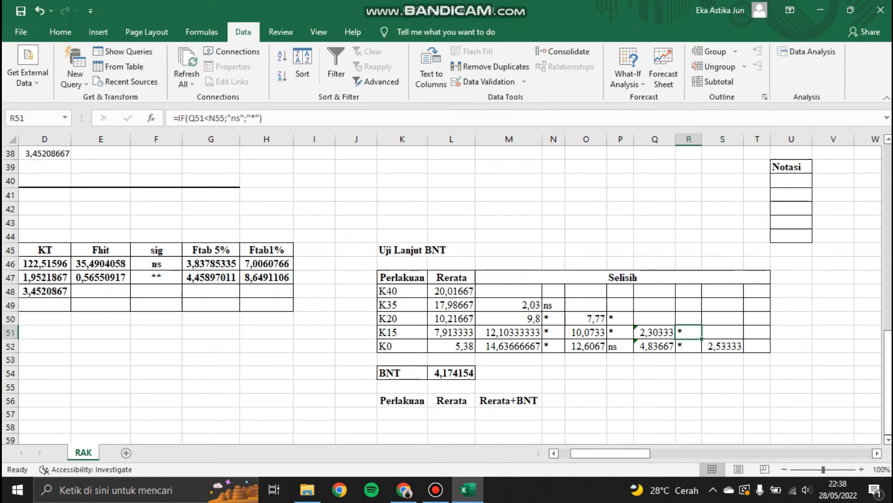
{"action": "key", "text": "ctrl+c"}
{"action": "left_click", "coordinate": [757, 346]}
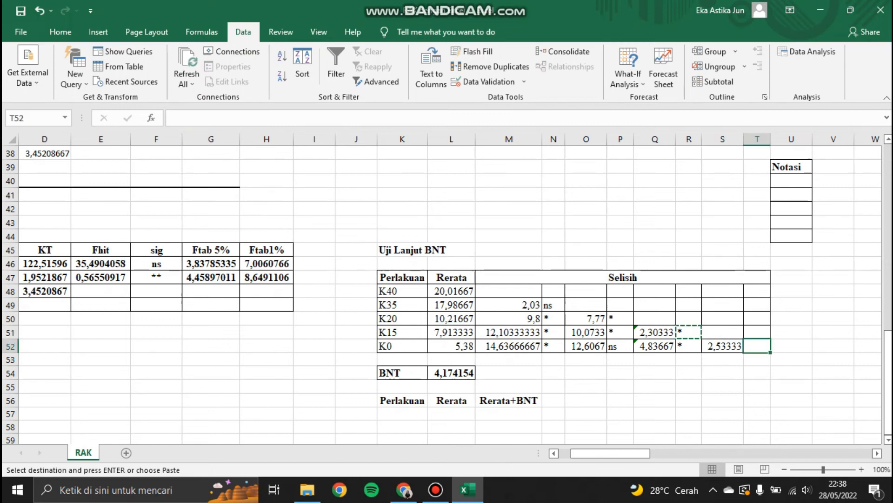
{"action": "key", "text": "ctrl+v"}
Step: Copy the Notasi column block into the BNT table beside the Selisih columns
{"action": "left_click_drag", "start_coordinate": [791, 167], "coordinate": [791, 236]}
{"action": "key", "text": "ctrl+c"}
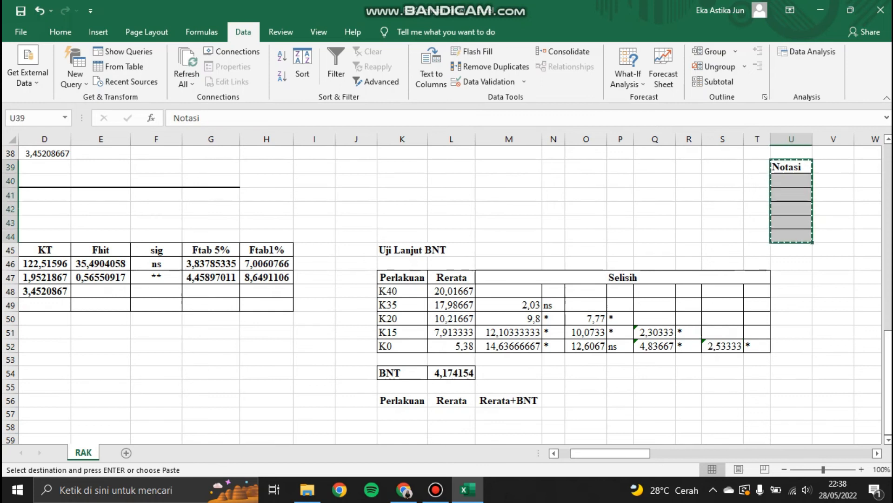
{"action": "left_click", "coordinate": [791, 277]}
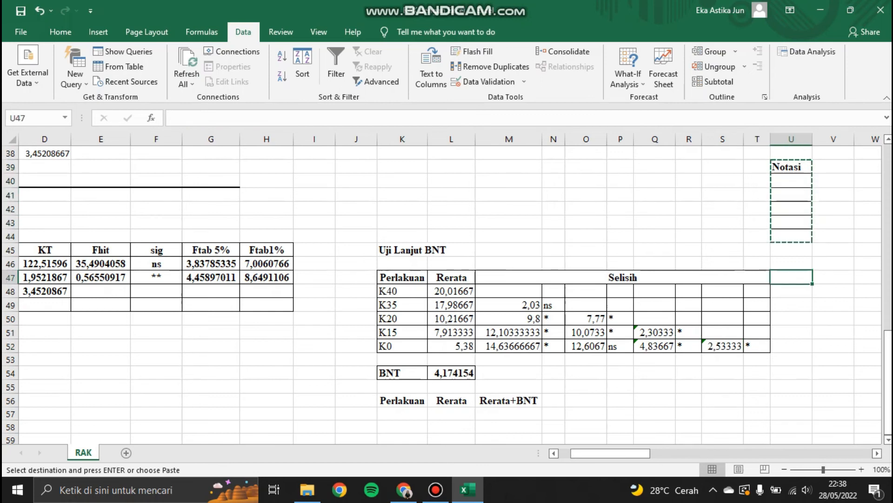
{"action": "key", "text": "ctrl+v"}
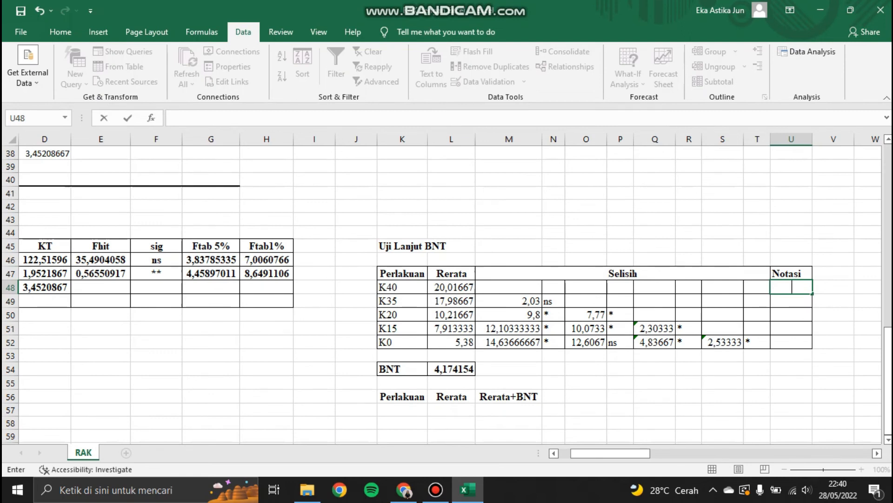
Step: Highlight the ns notation cells in the first and second Selisih columns with yellow fill
{"action": "left_click_drag", "start_coordinate": [554, 287], "coordinate": [554, 300]}
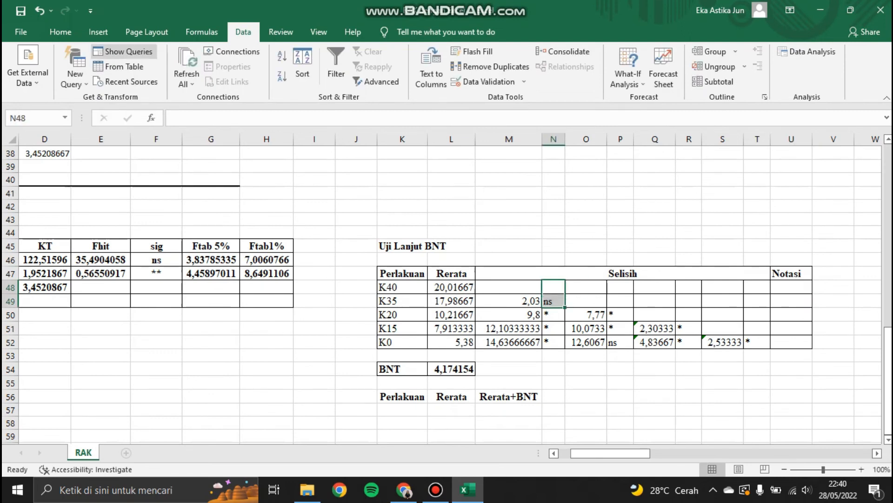
{"action": "left_click", "coordinate": [61, 32]}
{"action": "left_click", "coordinate": [169, 76]}
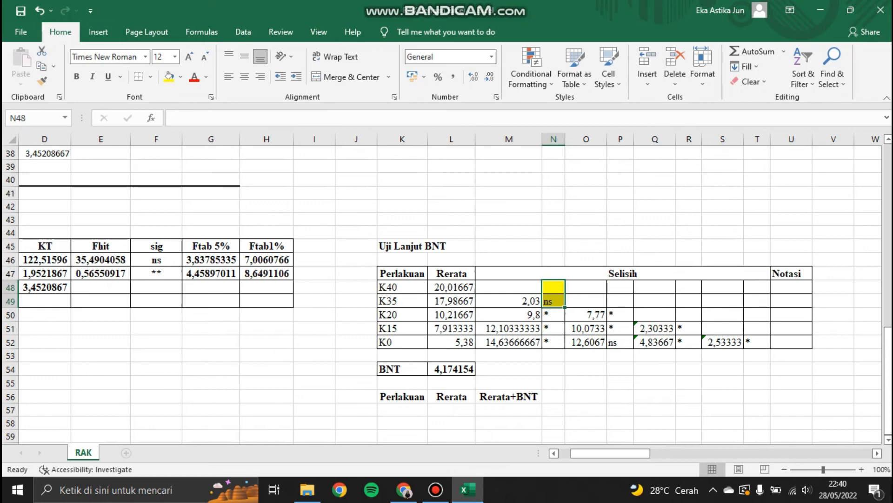
{"action": "left_click", "coordinate": [621, 343]}
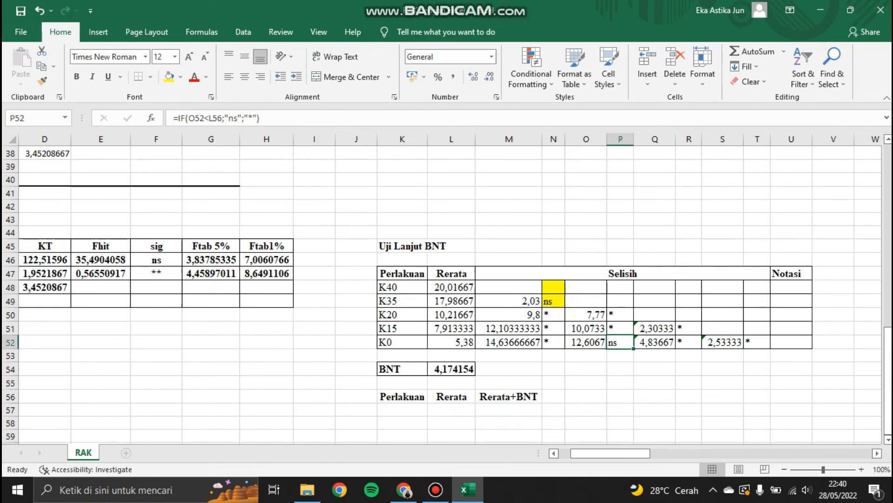
{"action": "left_click", "coordinate": [169, 77]}
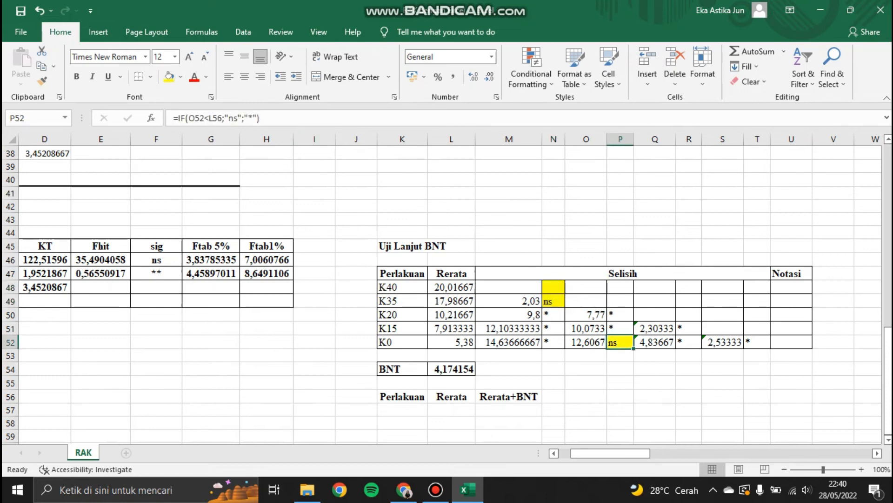
Step: Enter the Notasi letters a, a, b, b, b for treatments K40 through K0
{"action": "left_click", "coordinate": [791, 287]}
{"action": "type", "text": "a"}
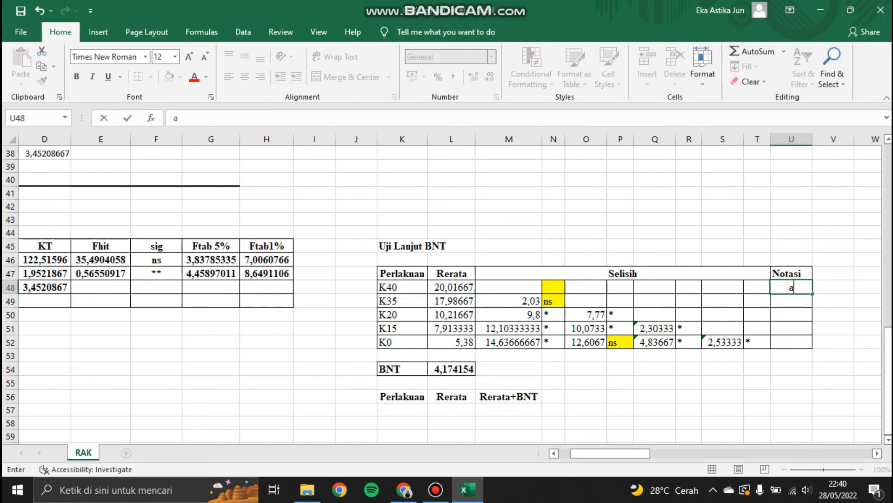
{"action": "key", "text": "Return"}
{"action": "type", "text": "a"}
{"action": "key", "text": "Return"}
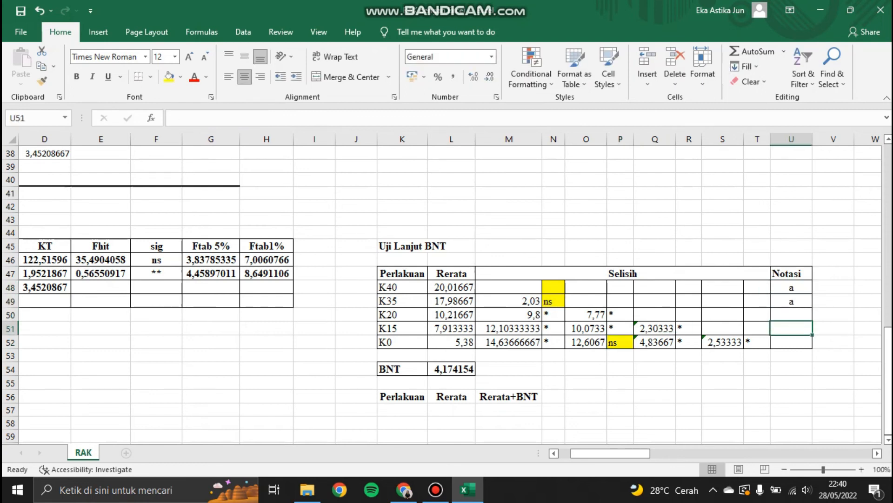
{"action": "type", "text": "b"}
{"action": "key", "text": "Return"}
{"action": "type", "text": "b"}
{"action": "key", "text": "Return"}
{"action": "type", "text": "b"}
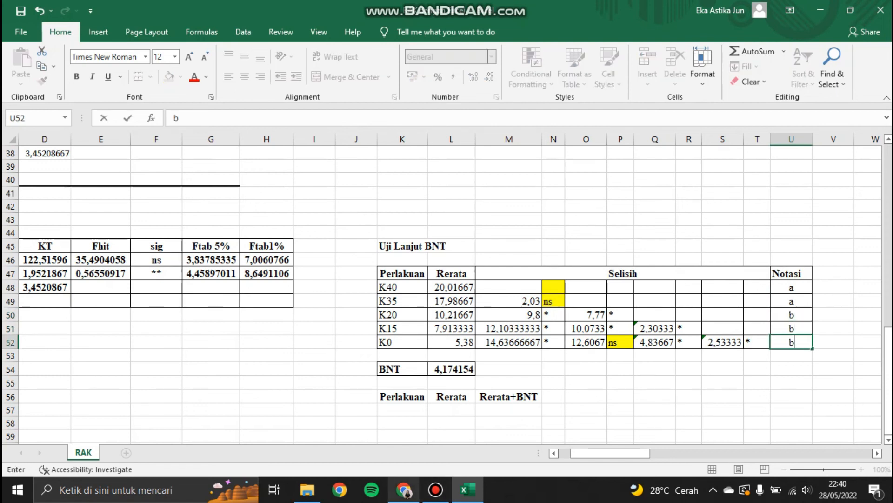
Step: Copy the Perlakuan and Rerata columns of the BNT table into the new Perlakuan and Rerata table below
{"action": "left_click", "coordinate": [791, 368]}
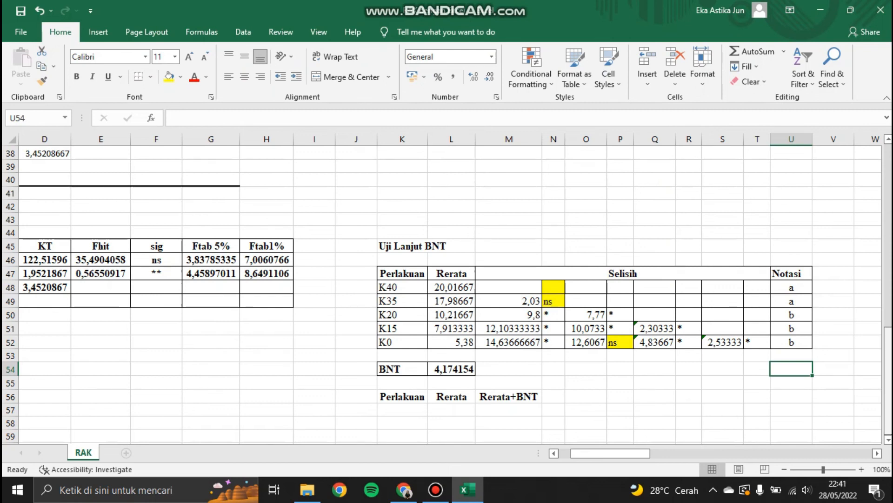
{"action": "left_click", "coordinate": [402, 397]}
{"action": "key", "text": "Down"}
{"action": "key", "text": "Down"}
{"action": "key", "text": "Down"}
{"action": "key", "text": "Down"}
{"action": "key", "text": "Down"}
{"action": "key", "text": "Down"}
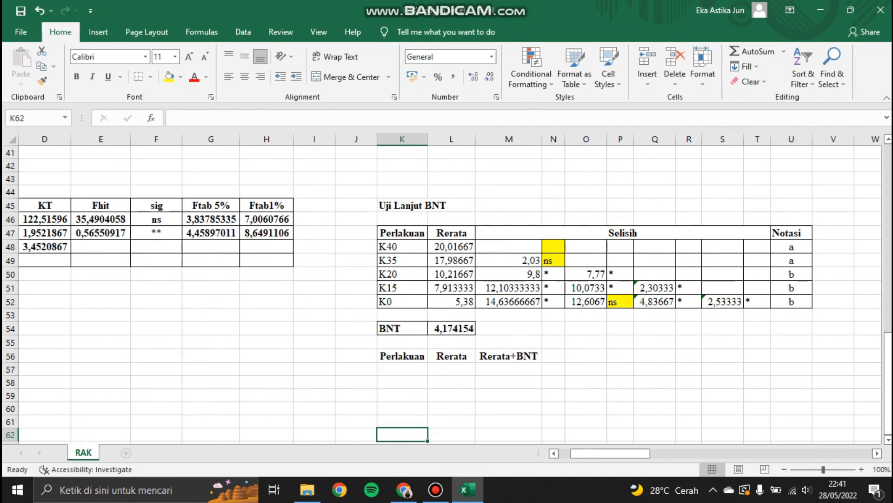
{"action": "left_click_drag", "start_coordinate": [402, 247], "coordinate": [452, 300]}
{"action": "key", "text": "ctrl+c"}
{"action": "left_click", "coordinate": [416, 369]}
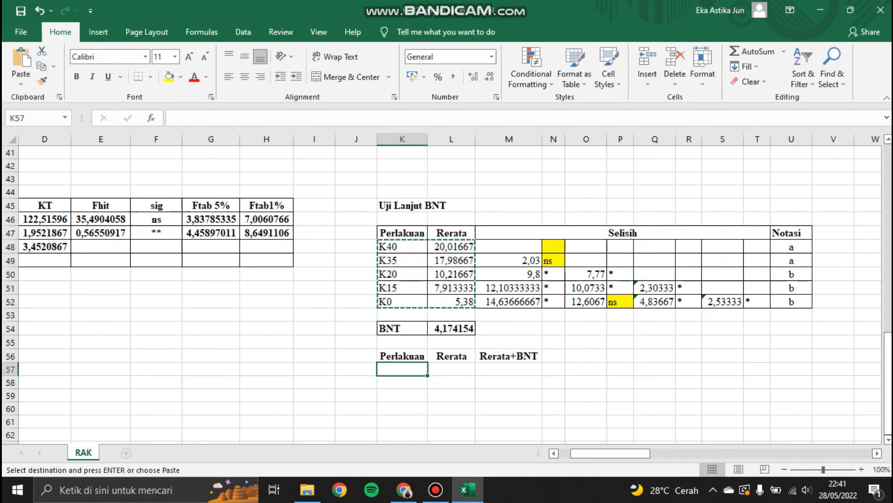
{"action": "right_click", "coordinate": [419, 369]}
{"action": "left_click", "coordinate": [488, 129]}
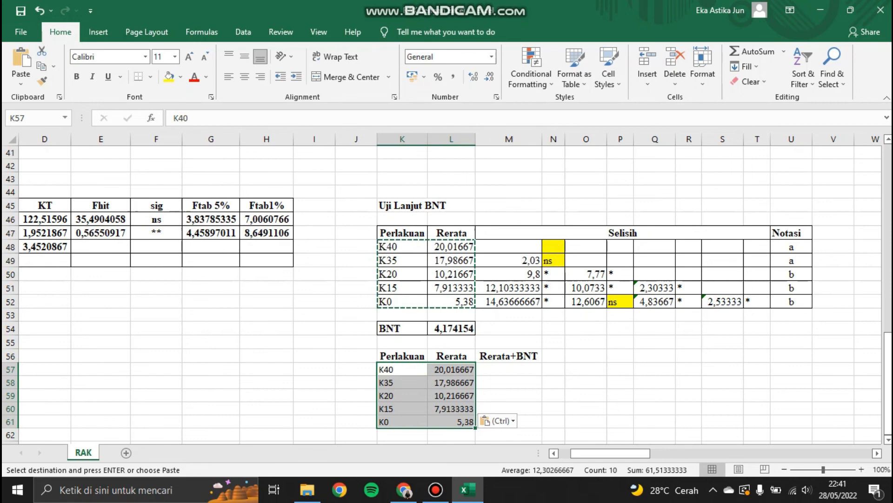
Step: Sort the copied treatments and means in ascending order of Rerata
{"action": "left_click_drag", "start_coordinate": [403, 356], "coordinate": [455, 422]}
{"action": "left_click", "coordinate": [243, 33]}
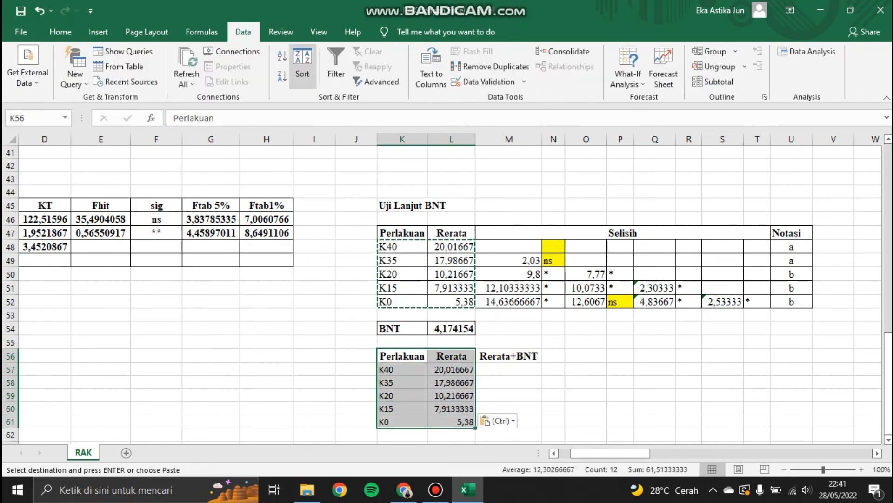
{"action": "left_click", "coordinate": [302, 65]}
{"action": "left_click", "coordinate": [566, 143]}
{"action": "left_click", "coordinate": [521, 163]}
{"action": "key", "text": "Return"}
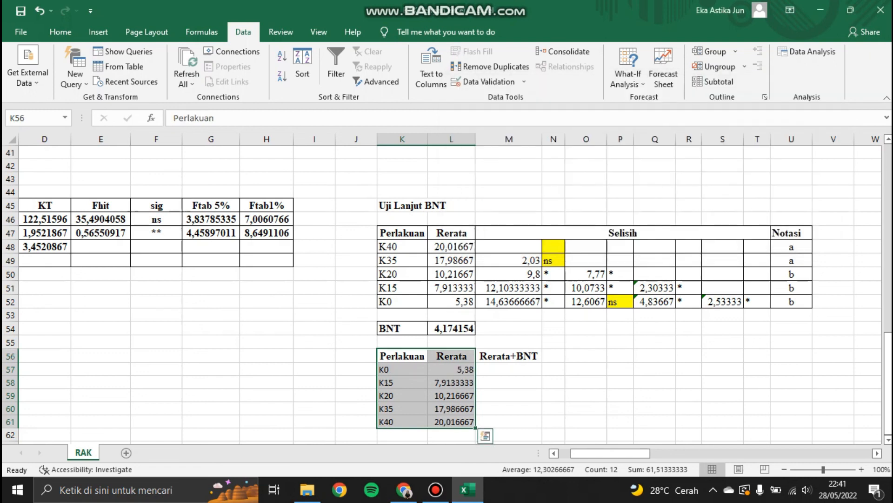
Step: Enter the formula =L57-$L$54 in the first Rerata+BNT cell for K0
{"action": "left_click", "coordinate": [509, 369]}
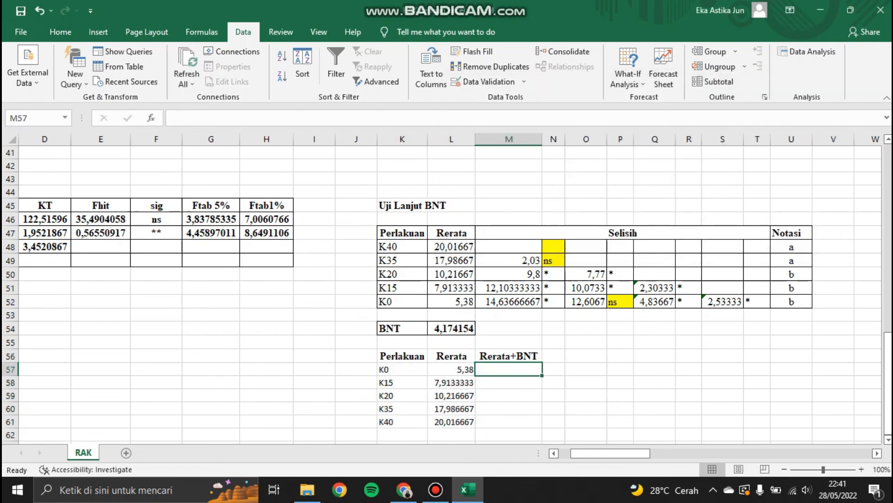
{"action": "type", "text": "="}
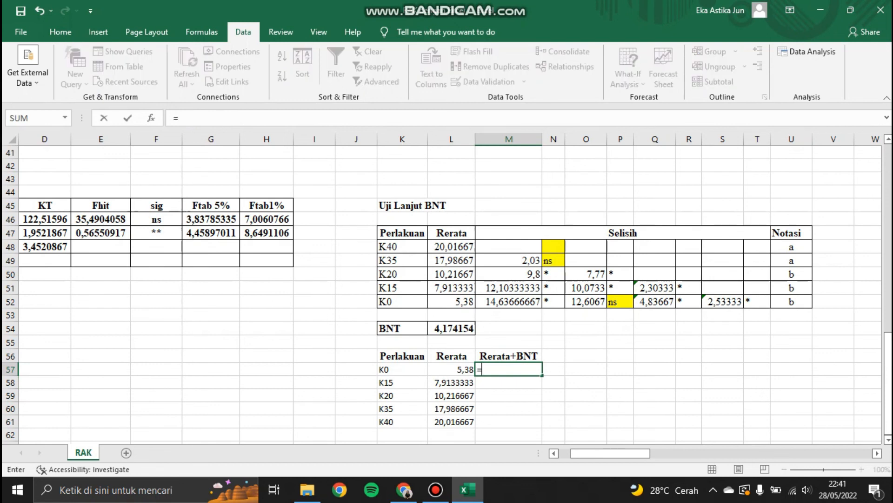
{"action": "key", "text": "Left"}
{"action": "type", "text": "-"}
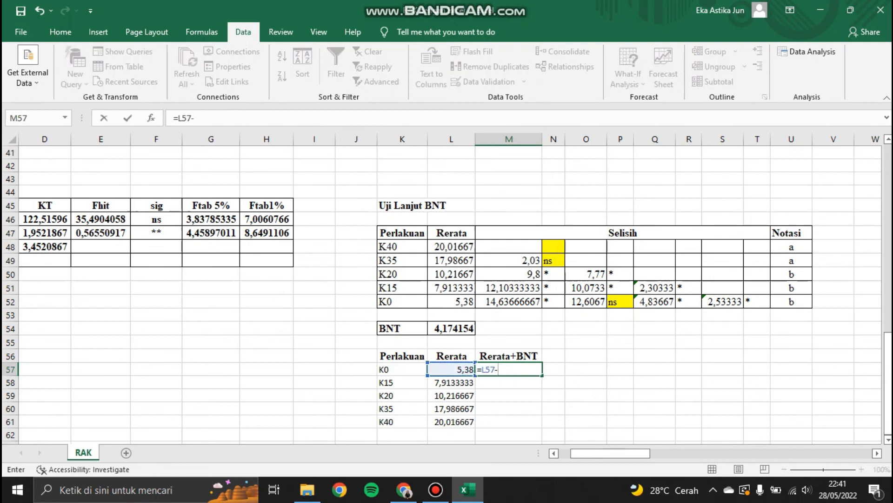
{"action": "left_click", "coordinate": [451, 328]}
{"action": "type", "text": "4"}
{"action": "key", "text": "BackSpace"}
{"action": "key", "text": "F4"}
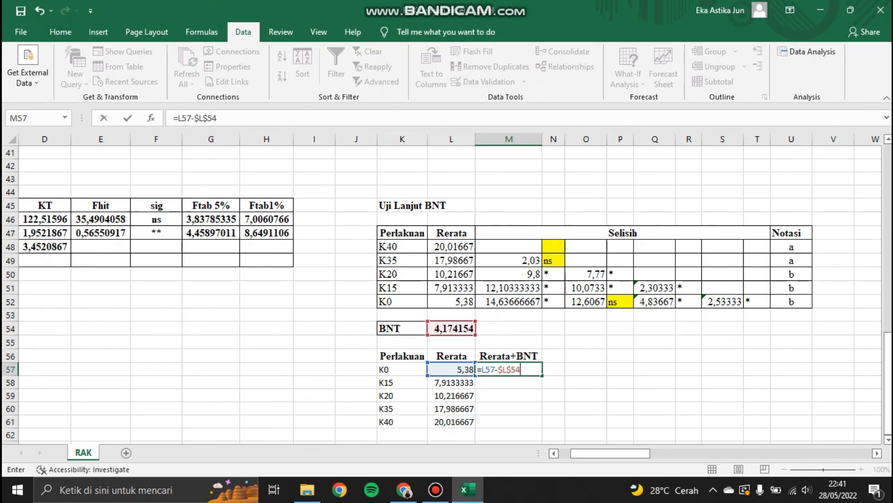
{"action": "key", "text": "Tab"}
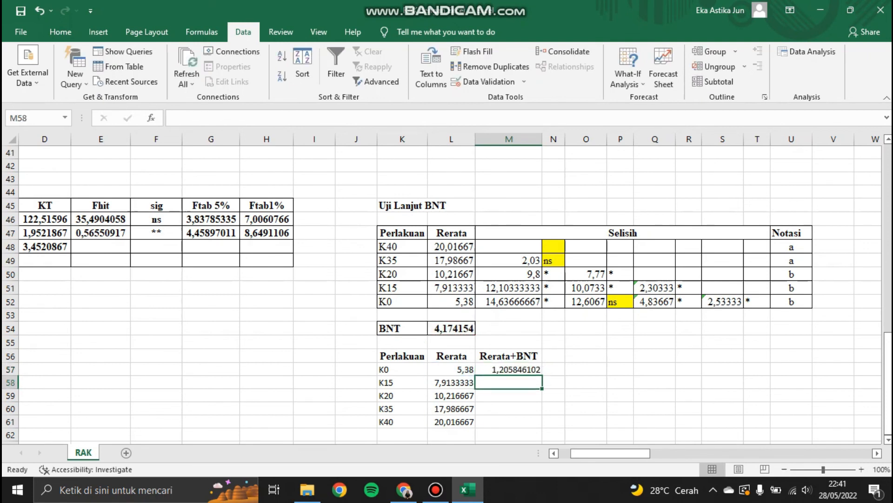
Step: Enter notation letters a and b for K0 and K15, and extend the Rerata+BNT formula to the K15 row
{"action": "type", "text": "a"}
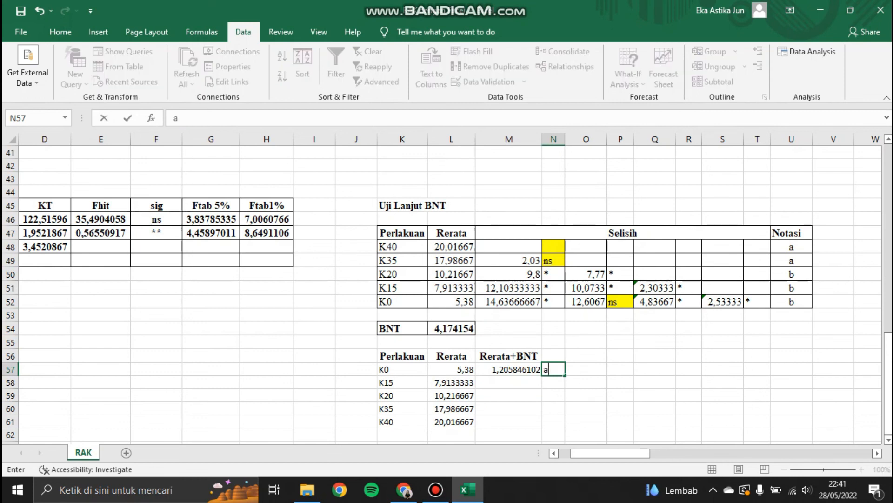
{"action": "key", "text": "Left"}
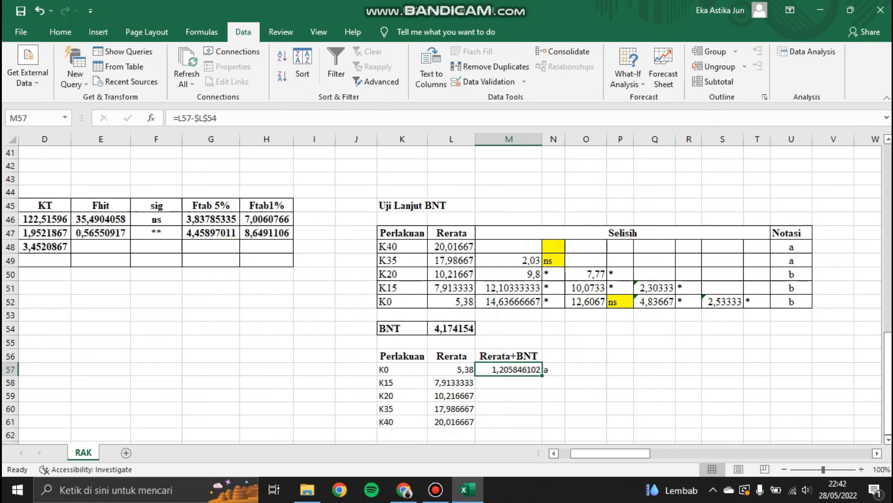
{"action": "left_click_drag", "start_coordinate": [553, 383], "coordinate": [526, 382]}
{"action": "left_click", "coordinate": [553, 369]}
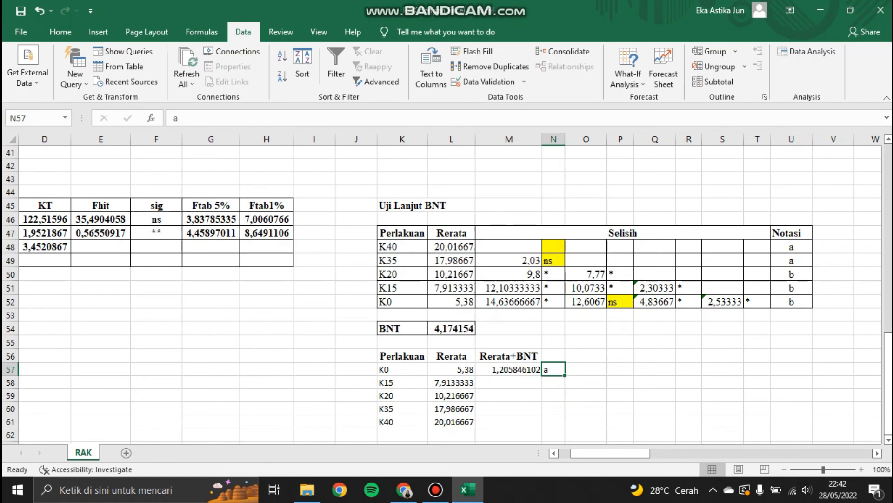
{"action": "key", "text": "Down"}
{"action": "type", "text": "b"}
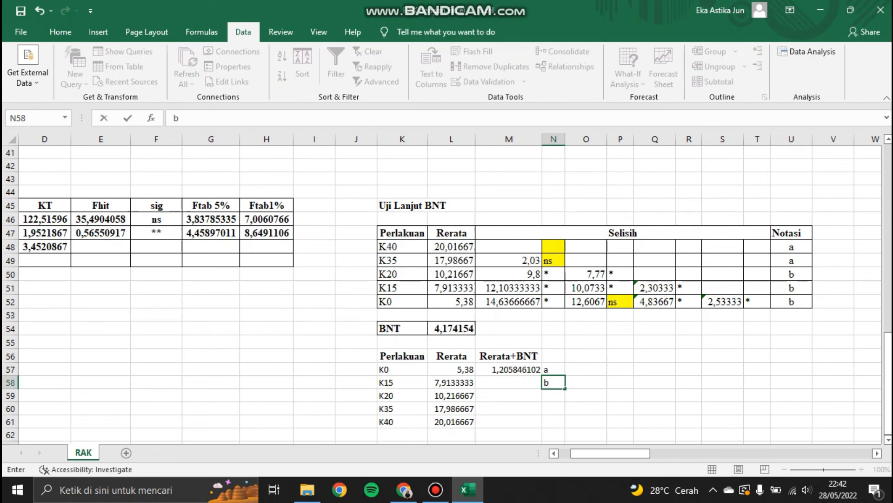
{"action": "left_click", "coordinate": [509, 369]}
{"action": "left_click_drag", "start_coordinate": [542, 376], "coordinate": [542, 389]}
{"action": "left_click", "coordinate": [509, 382]}
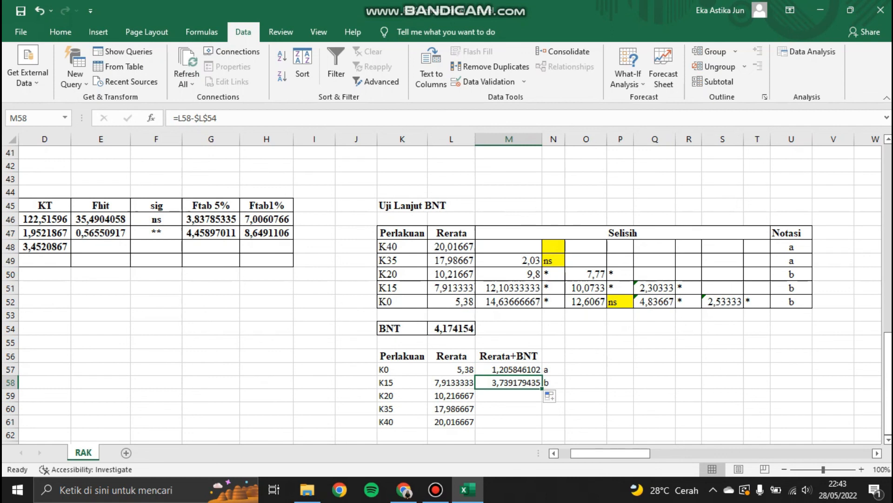
Step: Enter notation letter c for K20 and extend the Rerata+BNT formula to the K20 row
{"action": "left_click", "coordinate": [509, 396]}
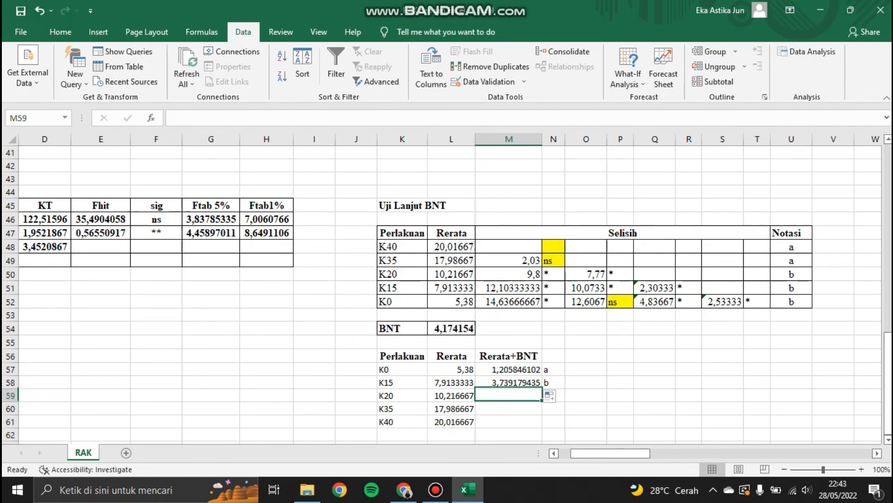
{"action": "left_click", "coordinate": [586, 396]}
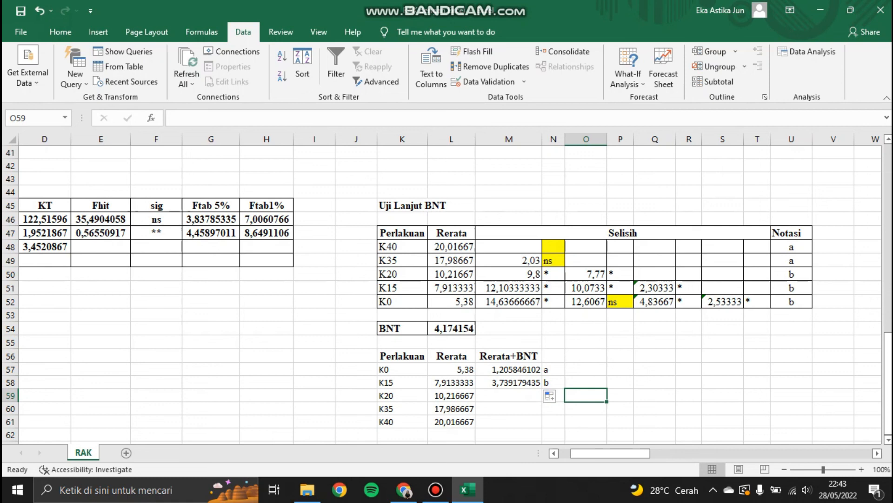
{"action": "left_click", "coordinate": [560, 396]}
{"action": "type", "text": "c"}
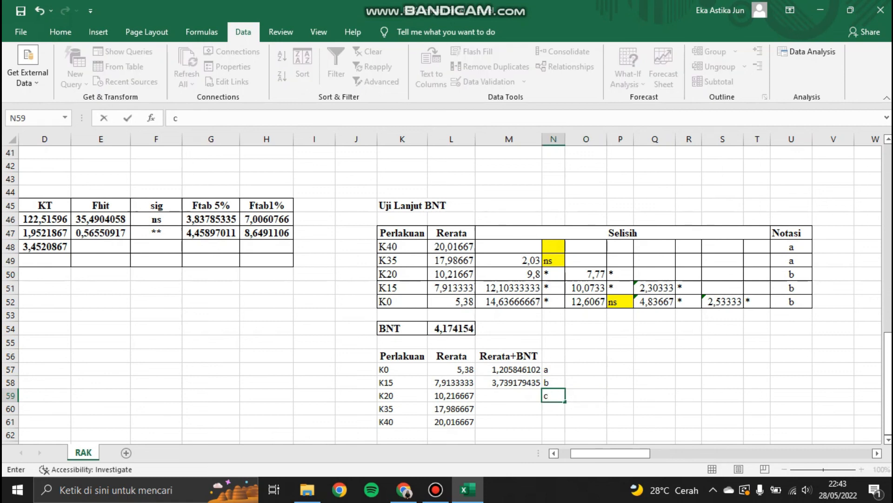
{"action": "left_click", "coordinate": [509, 383]}
{"action": "left_click_drag", "start_coordinate": [542, 388], "coordinate": [544, 402]}
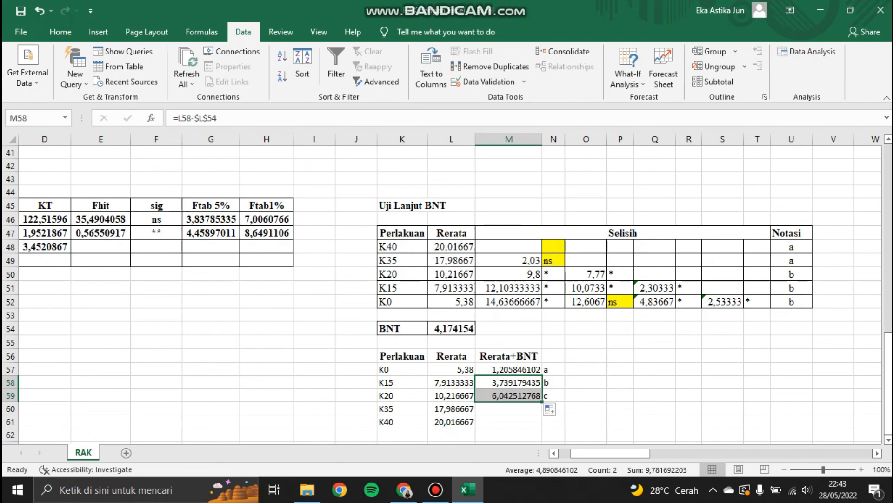
Step: Enter notation letter d for K35 and extend the Rerata+BNT formula to the K35 row
{"action": "left_click", "coordinate": [586, 408]}
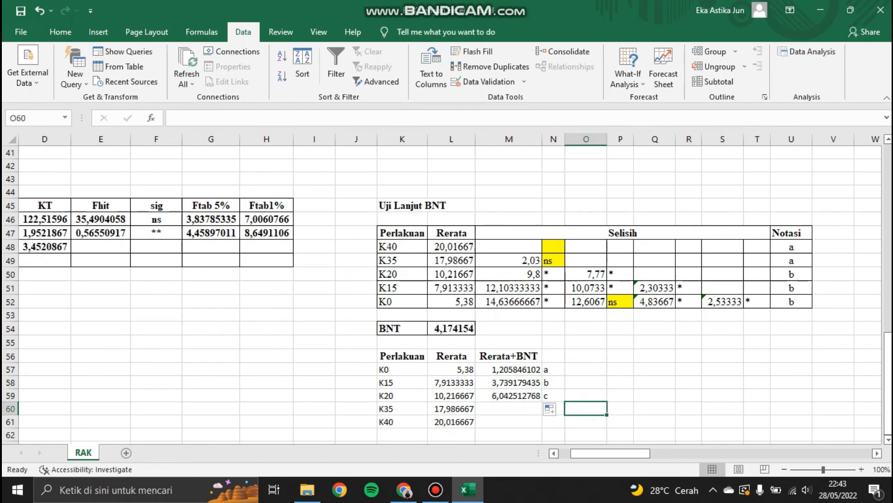
{"action": "key", "text": "Left"}
{"action": "type", "text": "d"}
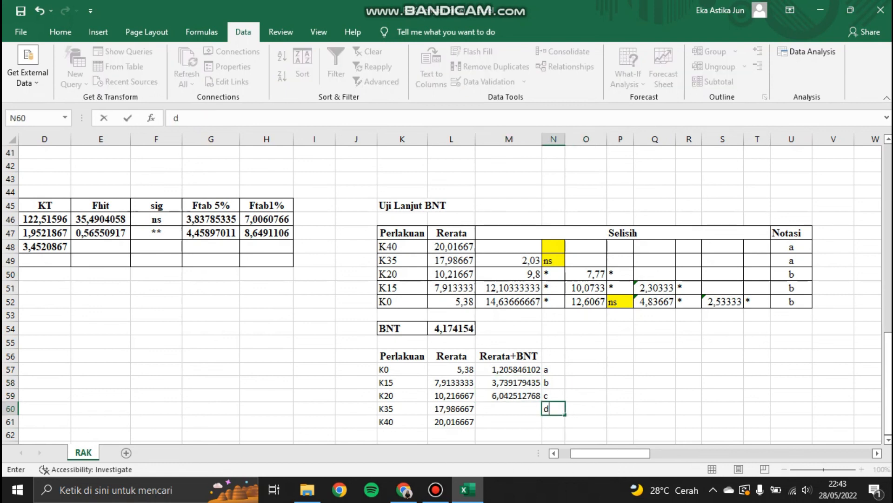
{"action": "left_click", "coordinate": [509, 395]}
{"action": "left_click_drag", "start_coordinate": [542, 401], "coordinate": [542, 412]}
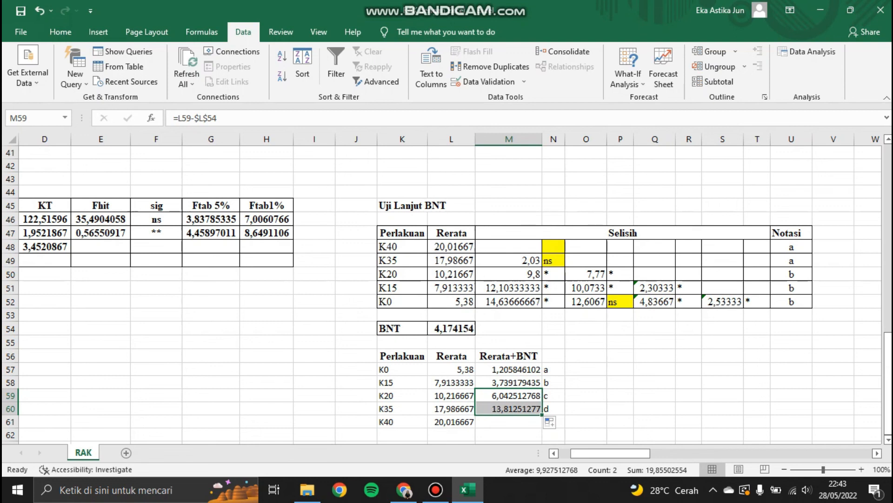
Step: Enter notation letter e for K40 and extend the Rerata+BNT formula to the K40 row
{"action": "left_click", "coordinate": [561, 422]}
{"action": "type", "text": "e"}
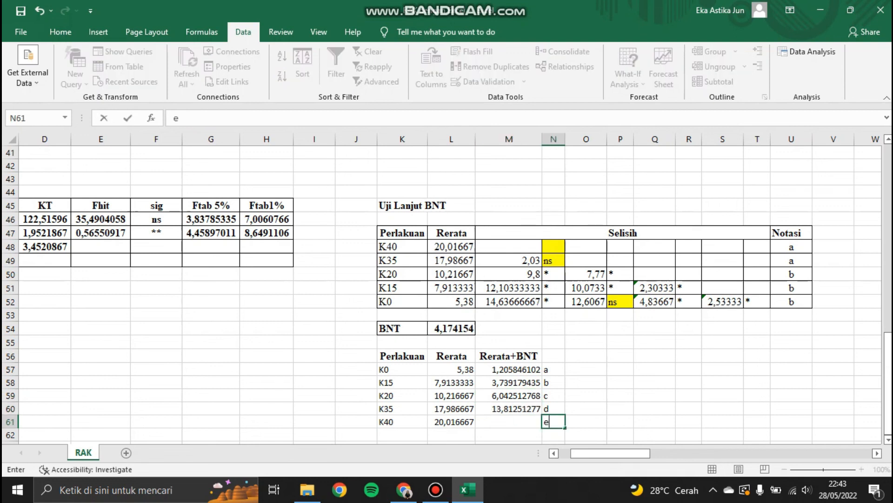
{"action": "left_click", "coordinate": [509, 408]}
{"action": "left_click_drag", "start_coordinate": [542, 415], "coordinate": [539, 426]}
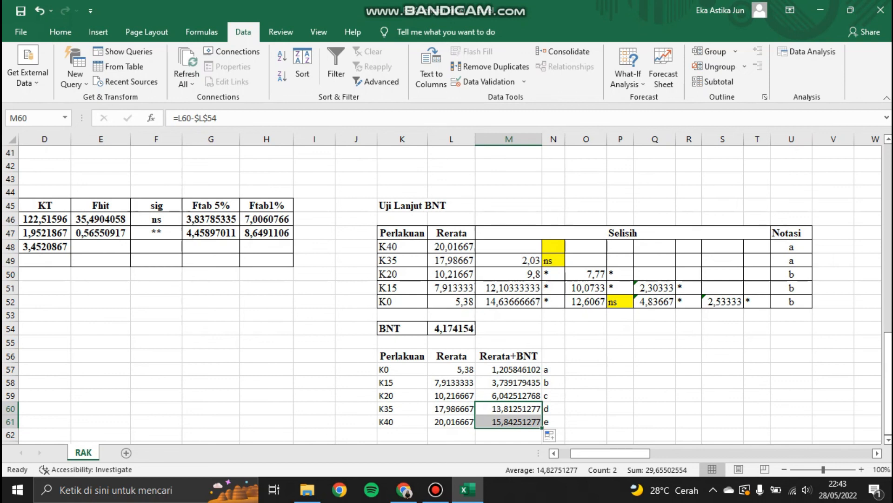
{"action": "left_click", "coordinate": [585, 434]}
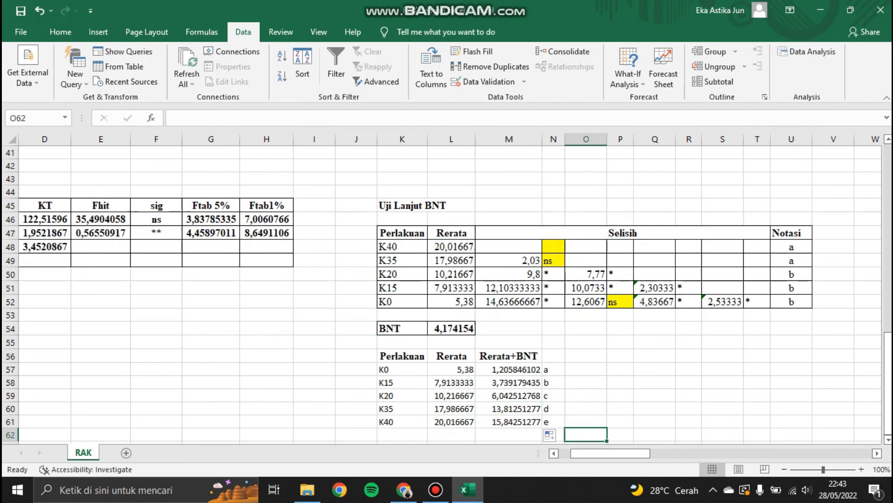